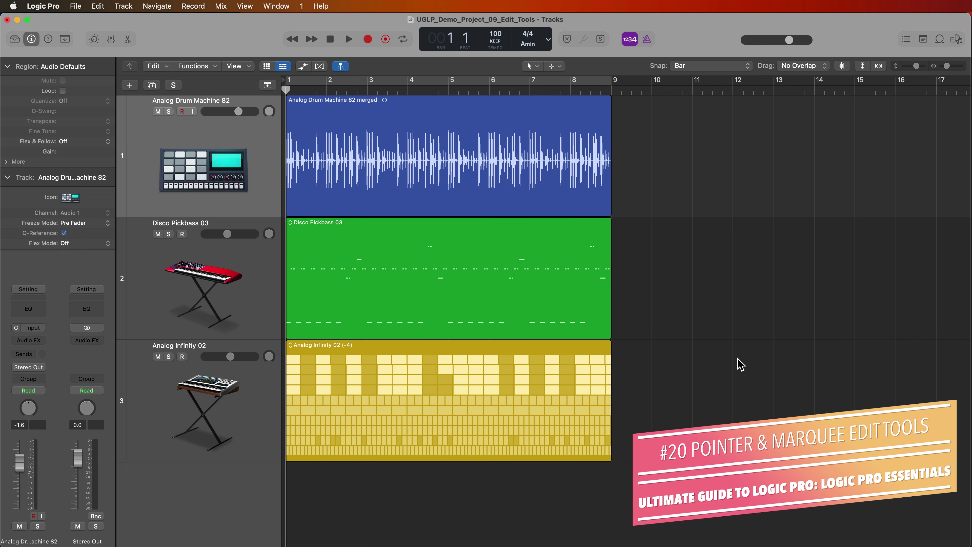
pyautogui.click(534, 66)
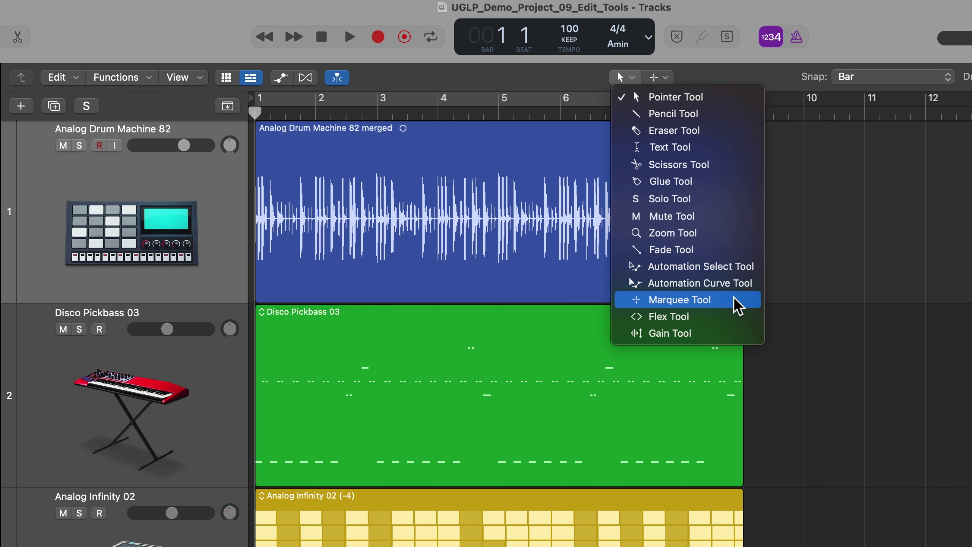
pyautogui.click(846, 222)
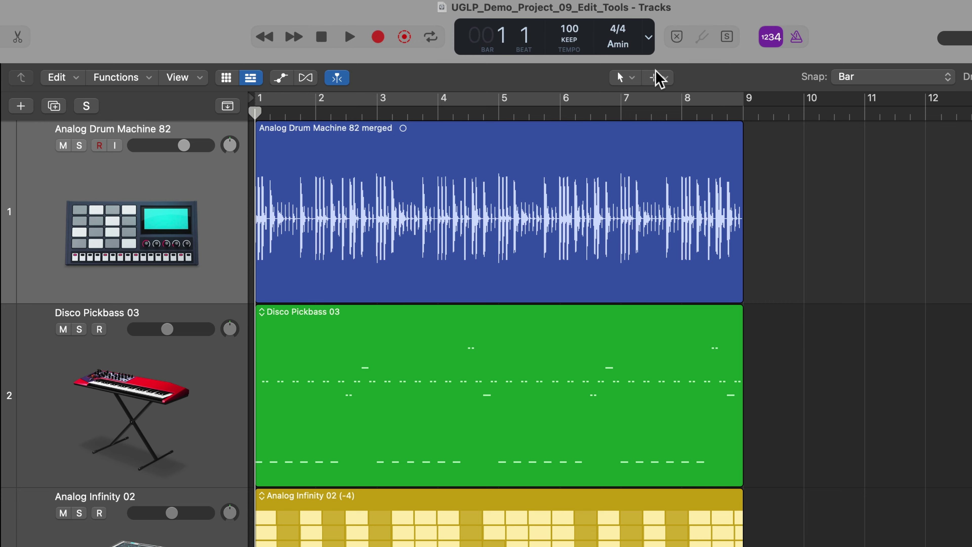
pyautogui.click(657, 78)
pyautogui.click(695, 85)
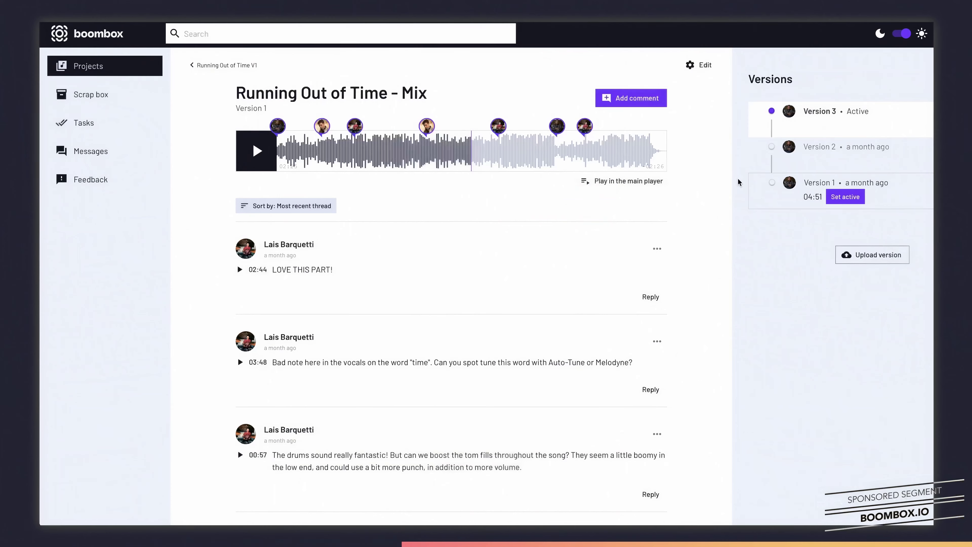
# In Boombox, post the comment "Vocals need a little more high end here." at 02:25 of the "Running Out of Time - Mix" track.
pyautogui.click(666, 107)
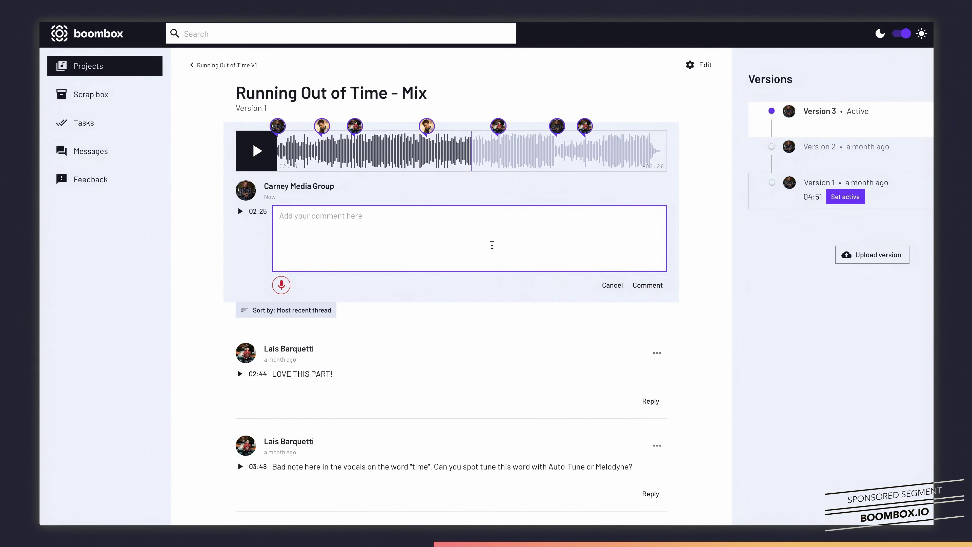
pyautogui.write('Vocals need a little more high end here.')
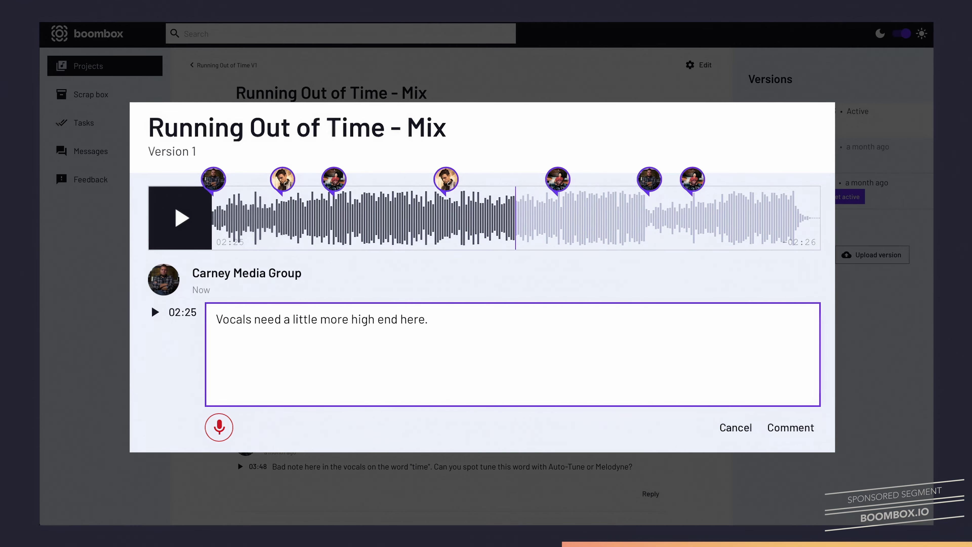
pyautogui.click(777, 446)
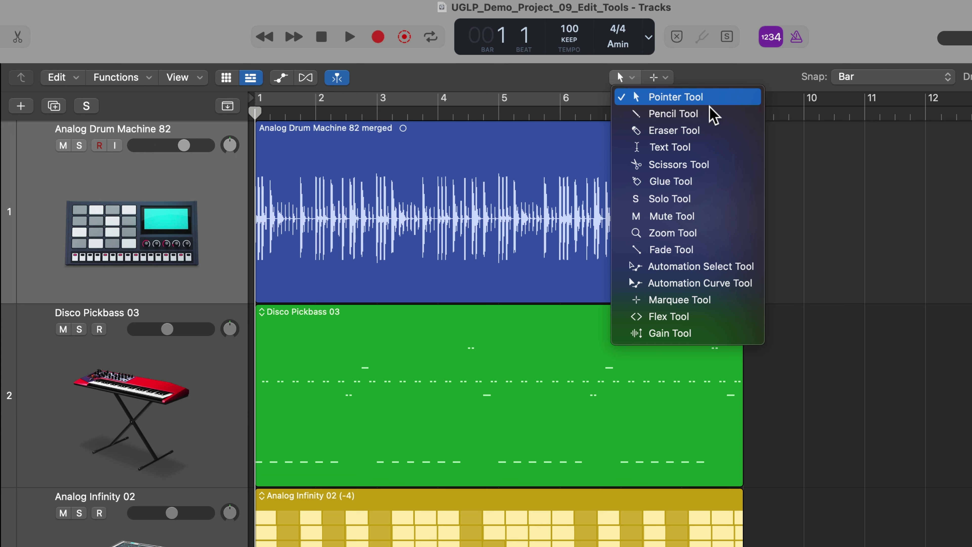
pyautogui.click(792, 204)
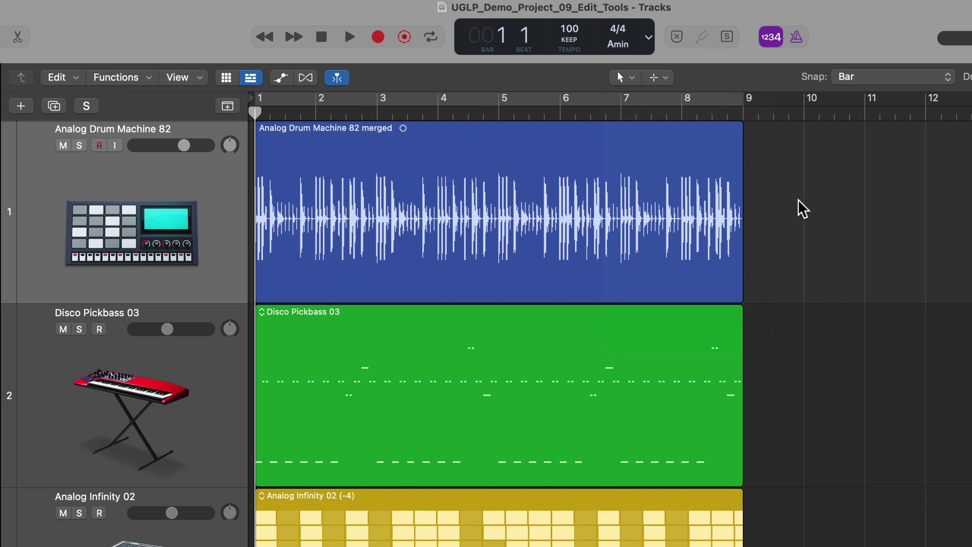
pyautogui.click(627, 79)
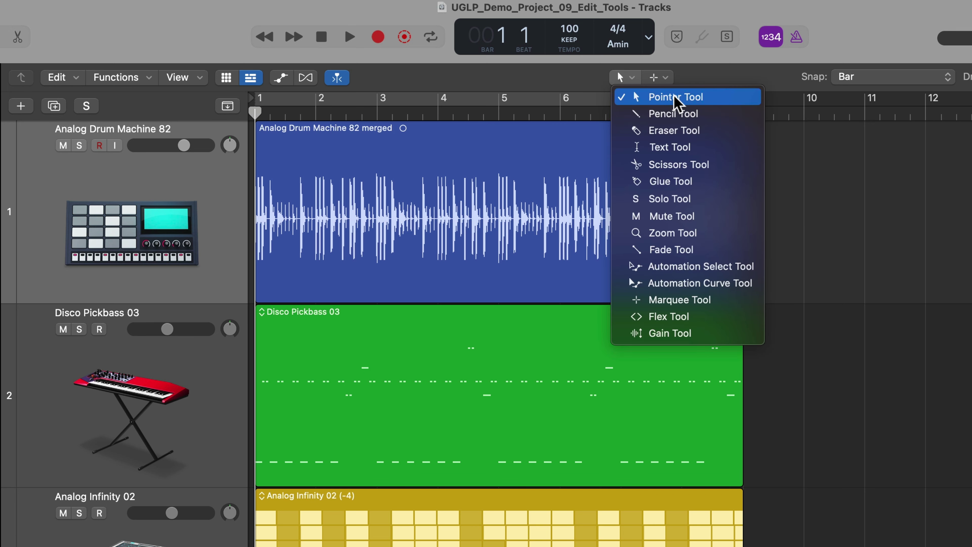
pyautogui.click(773, 145)
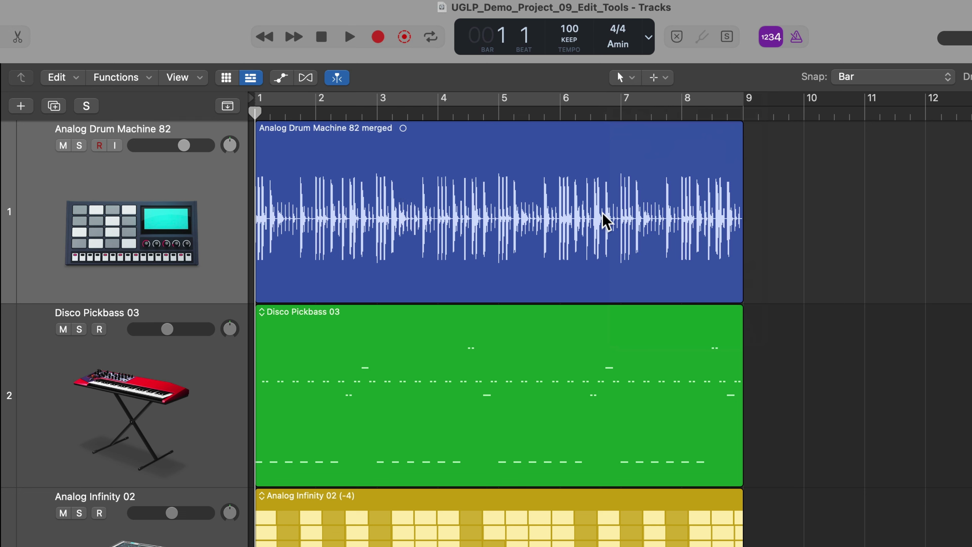
# Keep the Marquee Tool as the secondary edit tool and marquee a range from about bar 4 to bar 7 on the drum machine region.
pyautogui.click(658, 77)
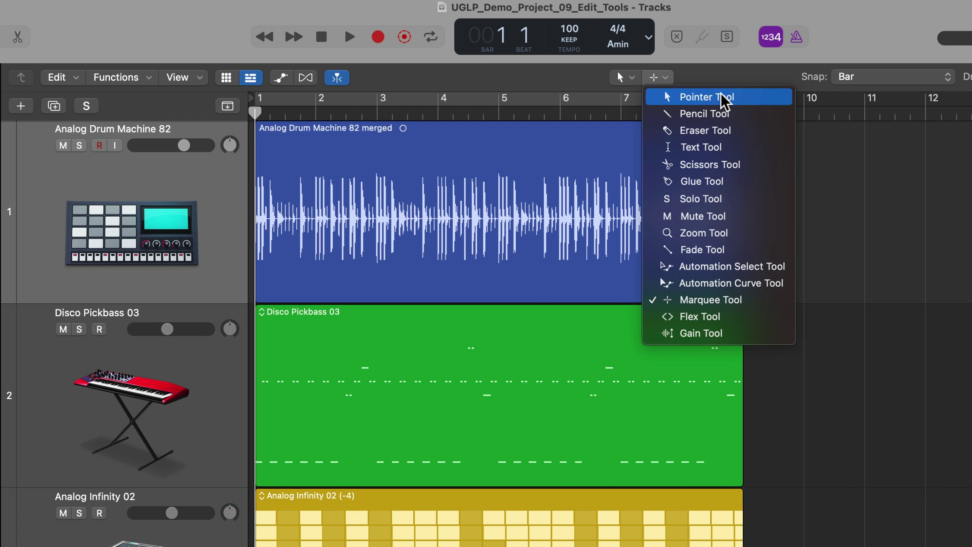
pyautogui.click(739, 301)
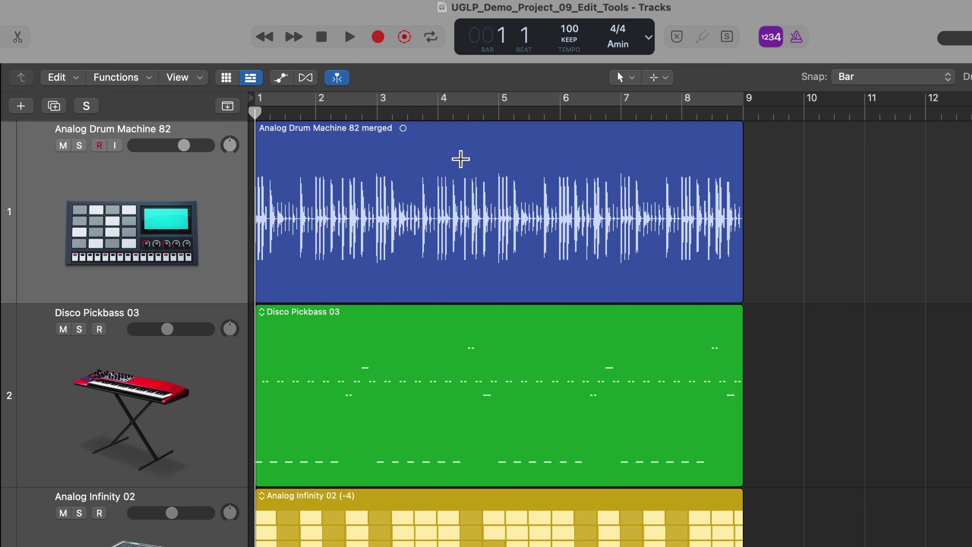
pyautogui.moveTo(440, 152); pyautogui.dragTo(647, 165)
pyautogui.click(846, 169)
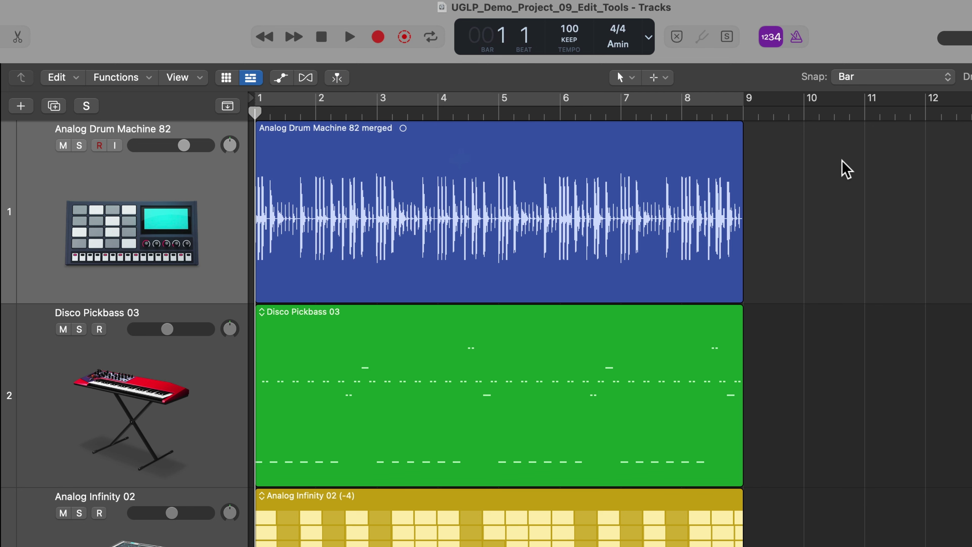
# Try the Scissors Tool and the Eraser Tool as the secondary edit tool, and the Scissors Tool as the primary edit tool.
pyautogui.click(658, 77)
pyautogui.click(674, 165)
pyautogui.click(655, 78)
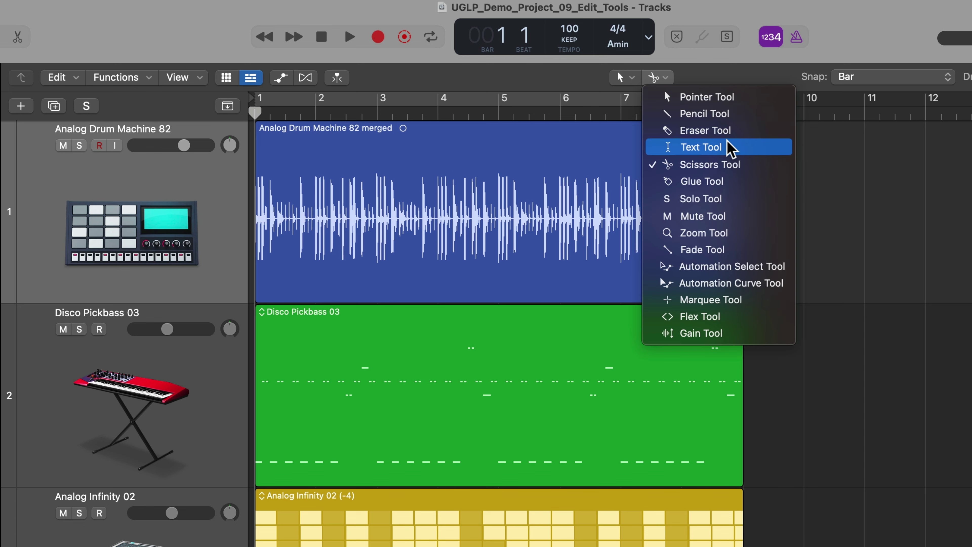
pyautogui.click(726, 131)
pyautogui.click(622, 77)
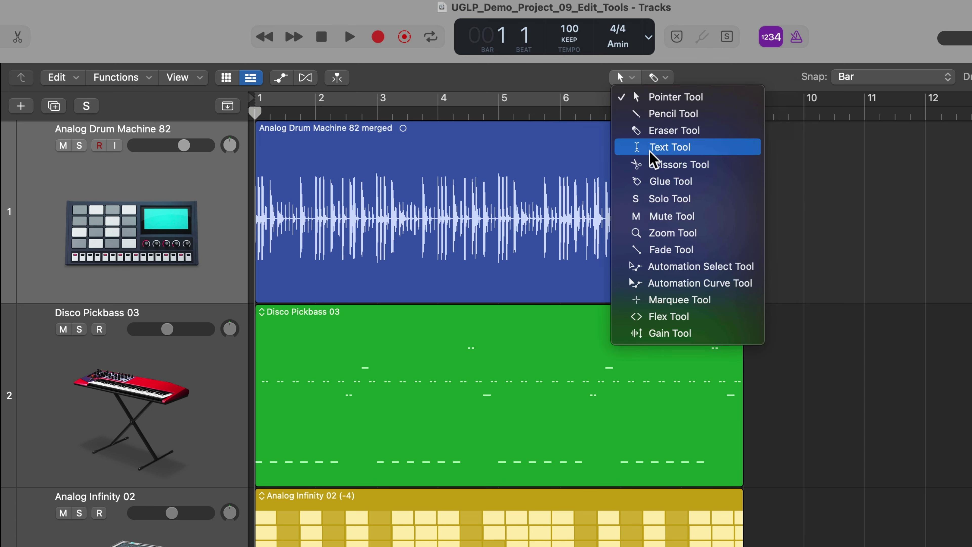
pyautogui.click(651, 165)
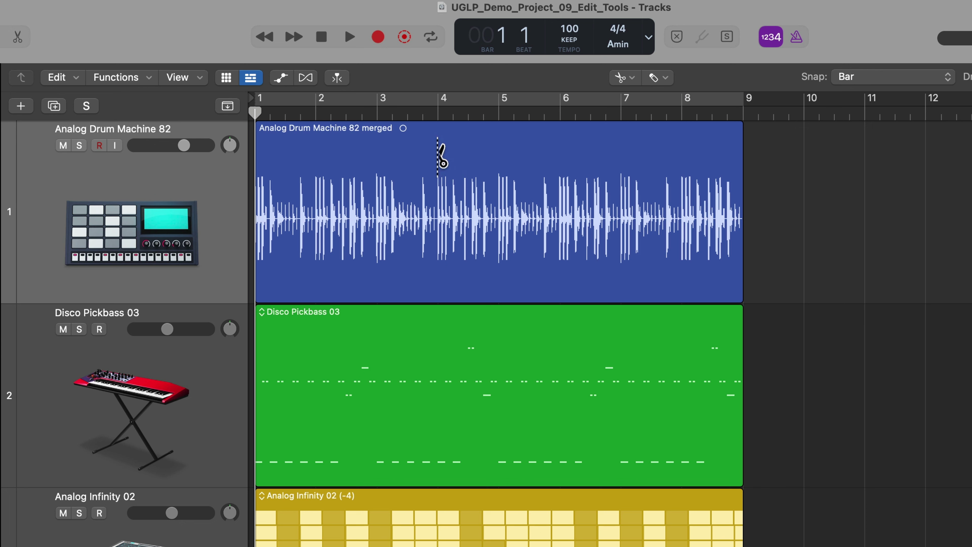
pyautogui.press('super')
# Assign the Pointer Tool as the primary edit tool and the Marquee Tool as the secondary edit tool.
pyautogui.click(632, 78)
pyautogui.click(639, 97)
pyautogui.click(667, 78)
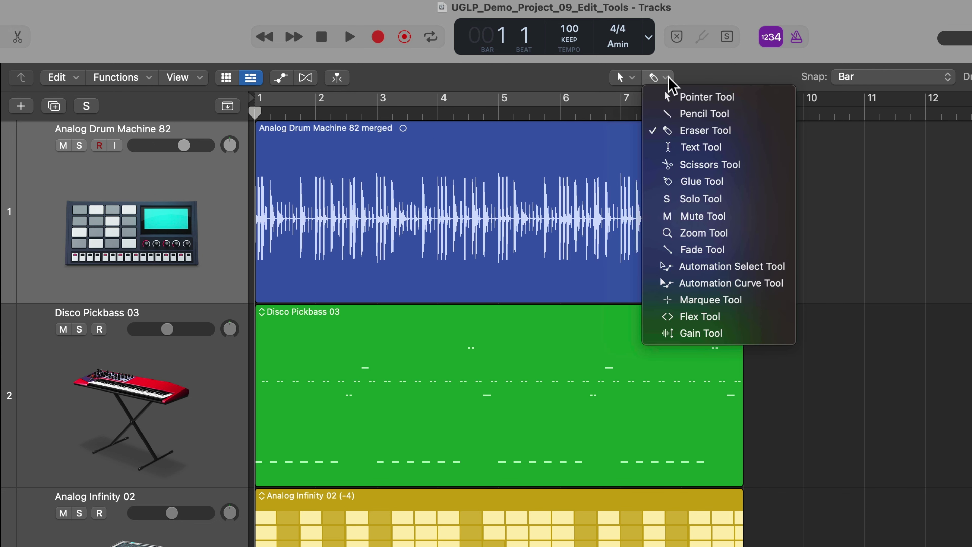
pyautogui.click(643, 300)
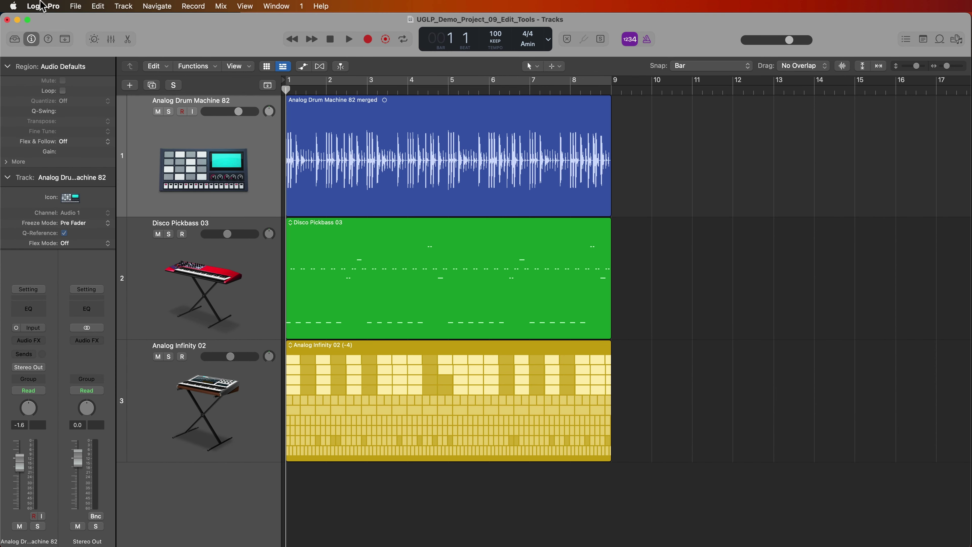
# Open the general editing settings and set the Right Mouse Button option to Is Assignable to a Tool.
pyautogui.click(43, 6)
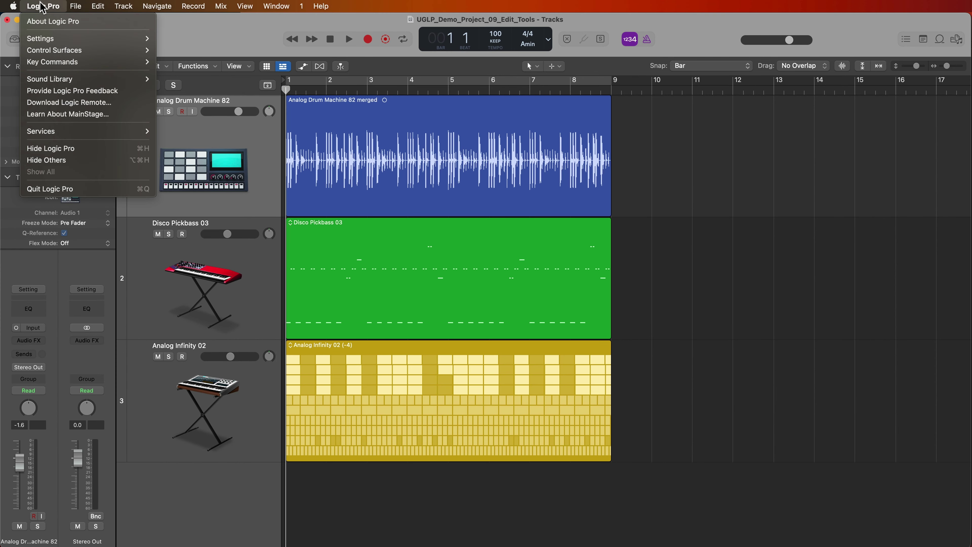
pyautogui.moveTo(74, 41)
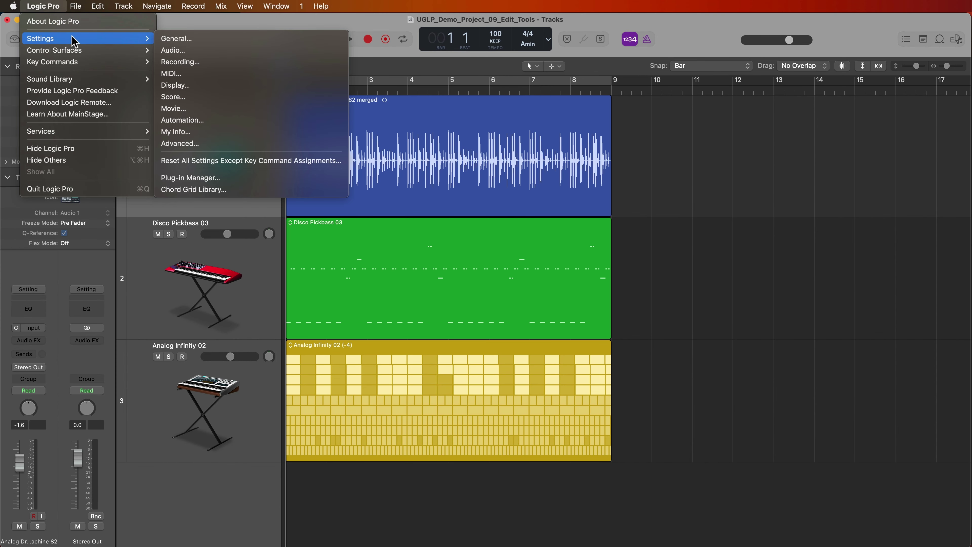
pyautogui.click(209, 38)
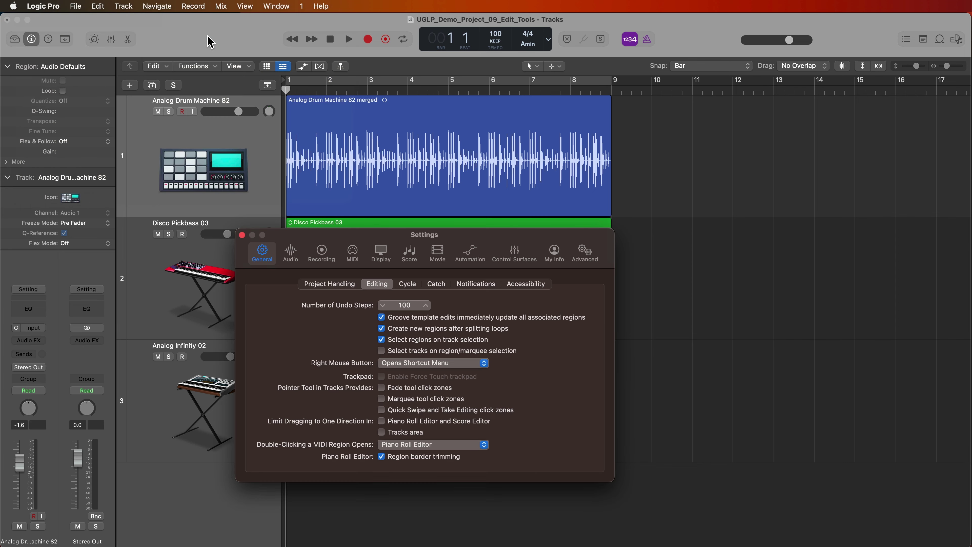
pyautogui.moveTo(370, 235); pyautogui.dragTo(429, 178)
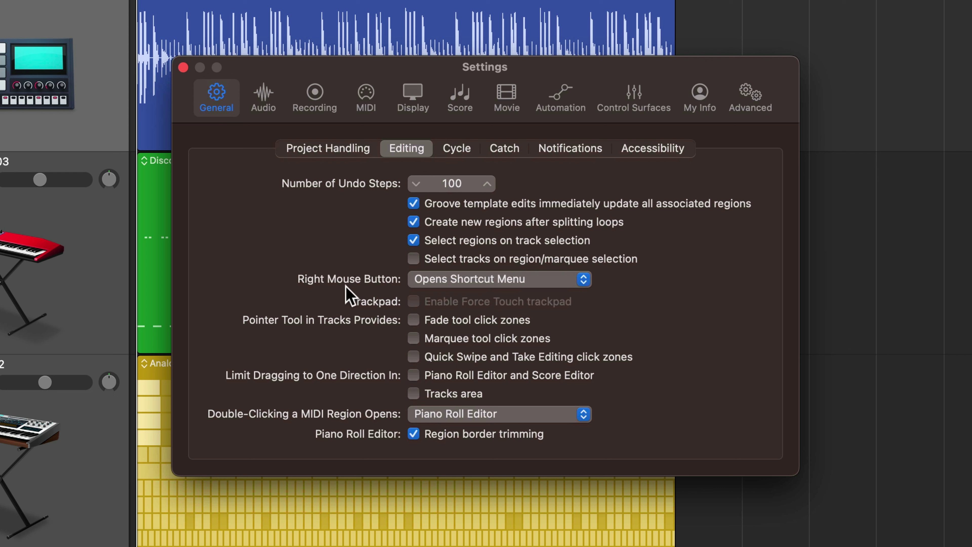
pyautogui.click(483, 285)
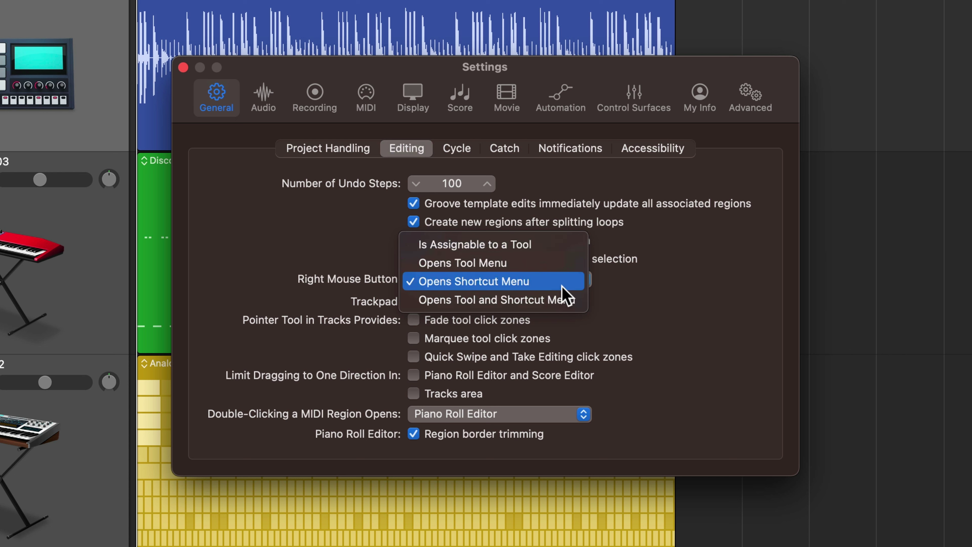
pyautogui.click(564, 245)
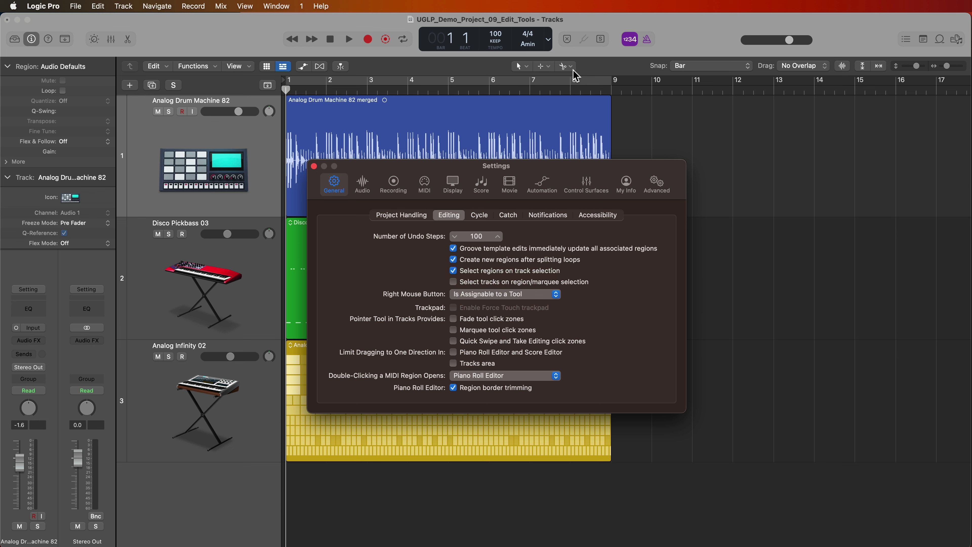
# Review the choices for all three edit tool assignments, keeping the Scissors Tool for the right mouse button.
pyautogui.click(524, 69)
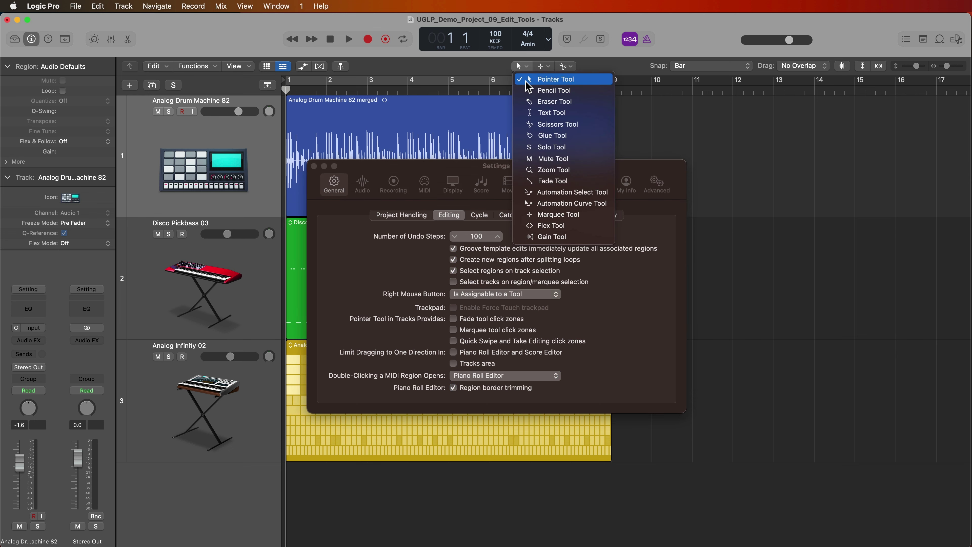
pyautogui.click(541, 71)
pyautogui.click(543, 71)
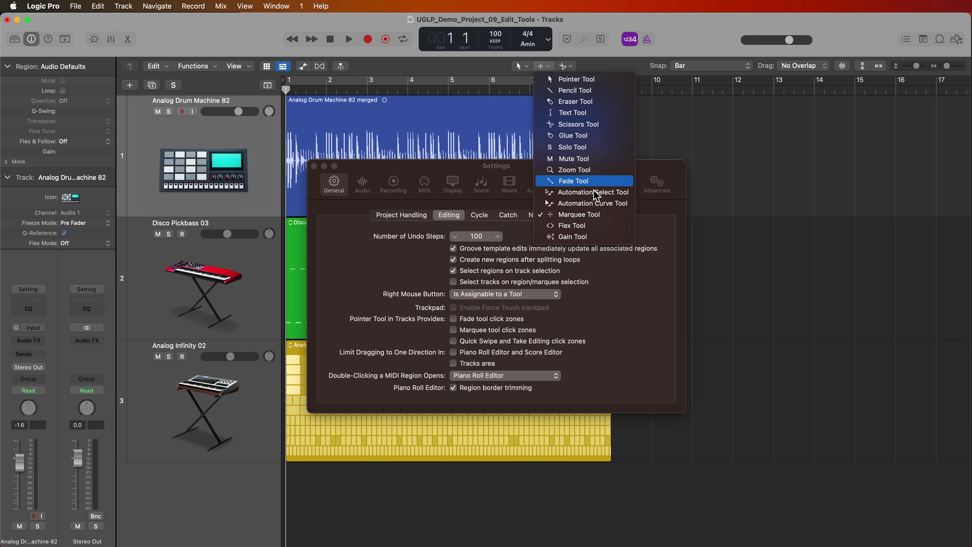
pyautogui.click(566, 69)
pyautogui.click(566, 69)
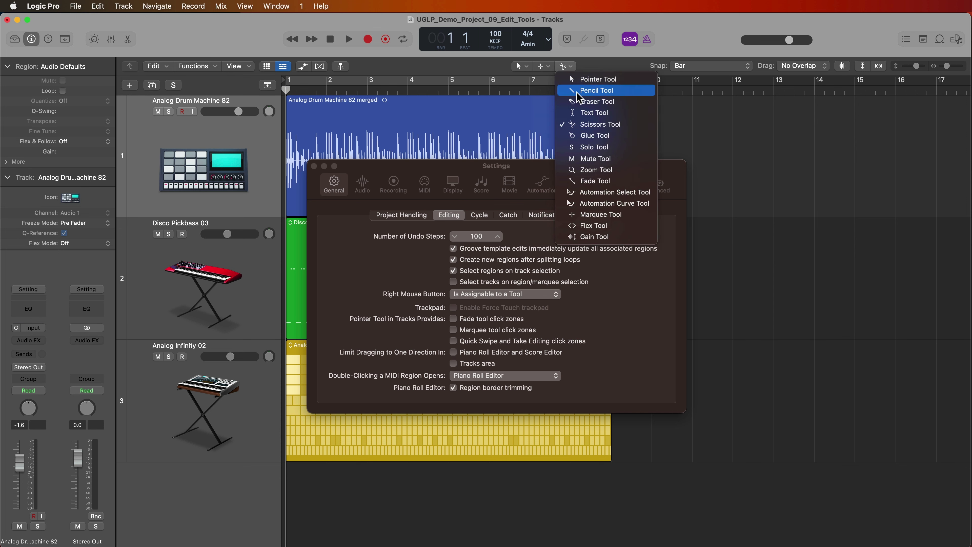
pyautogui.click(603, 124)
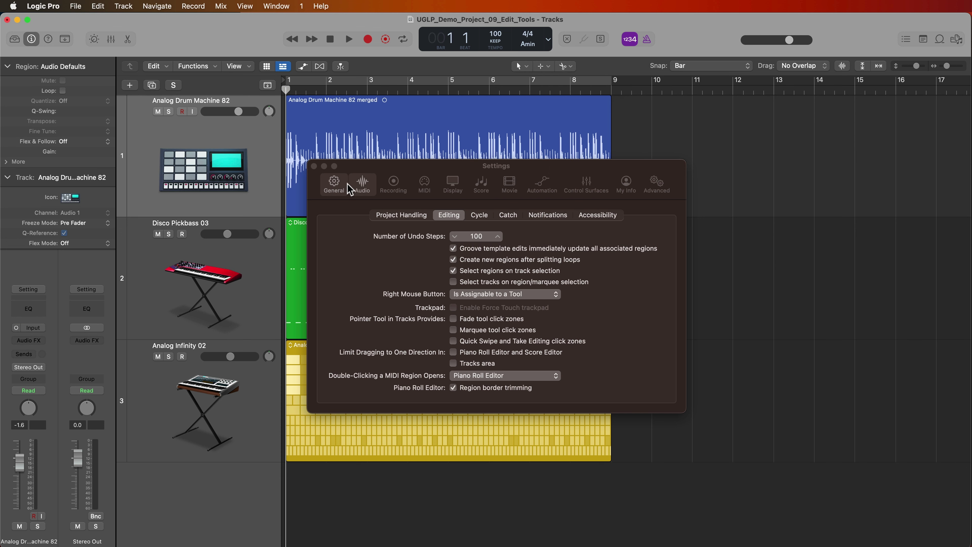
# Move the Analog Drum Machine 82 region to start at bar 5 and delete its bars 7 to 11 using a marquee selection.
pyautogui.click(313, 166)
pyautogui.moveTo(478, 142); pyautogui.dragTo(601, 161)
pyautogui.moveTo(530, 146); pyautogui.dragTo(676, 154)
pyautogui.press('Delete')
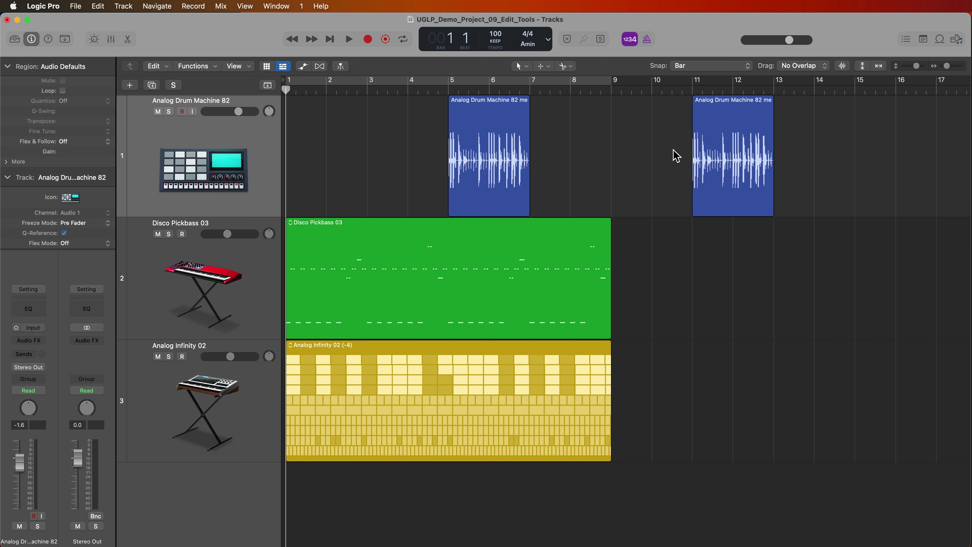
# Split the two remaining drum machine regions at bar 6 and bar 12 with the Scissors Tool.
pyautogui.click(490, 122)
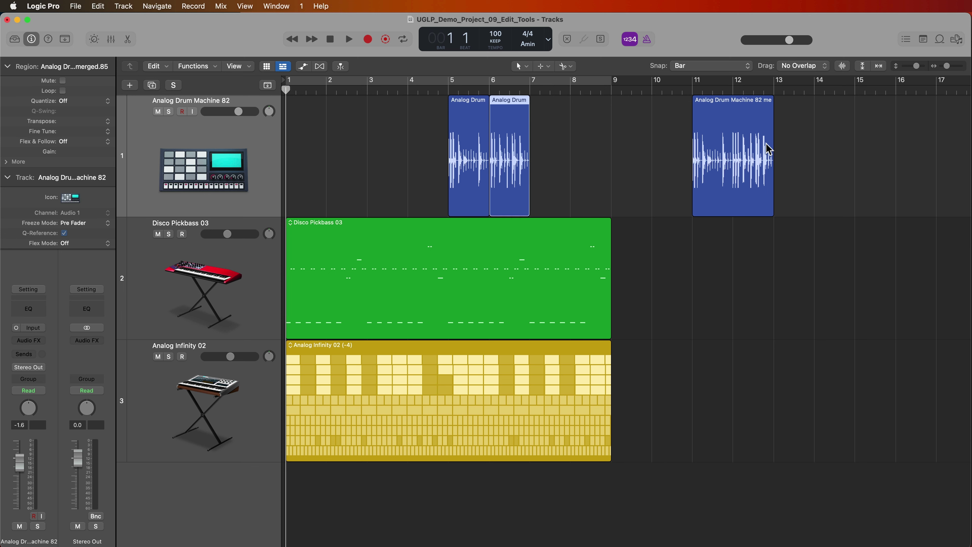
pyautogui.click(734, 116)
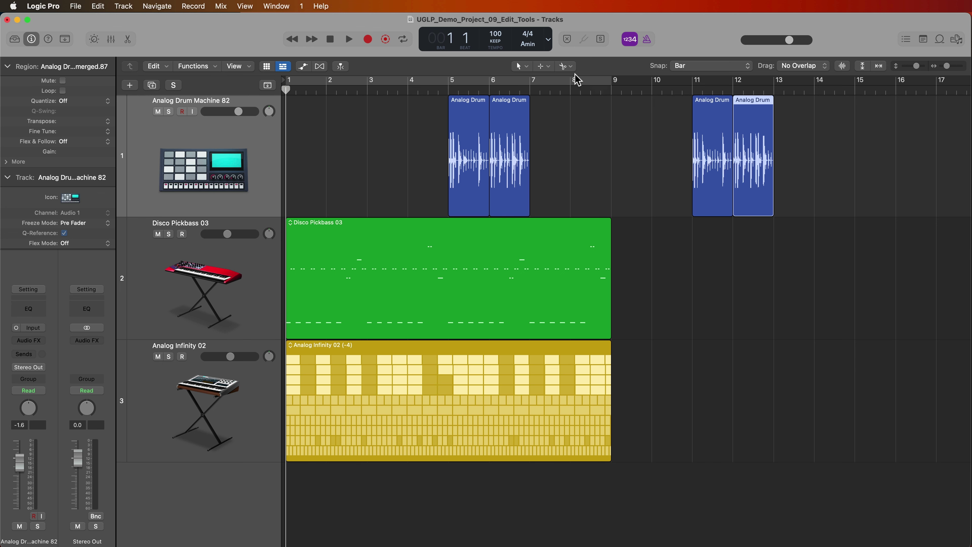
# Undo the splits, the marquee deletion and the move of the drum machine region, and clear the selection.
pyautogui.press('super+z')
pyautogui.press('super+z')
pyautogui.press('super+z')
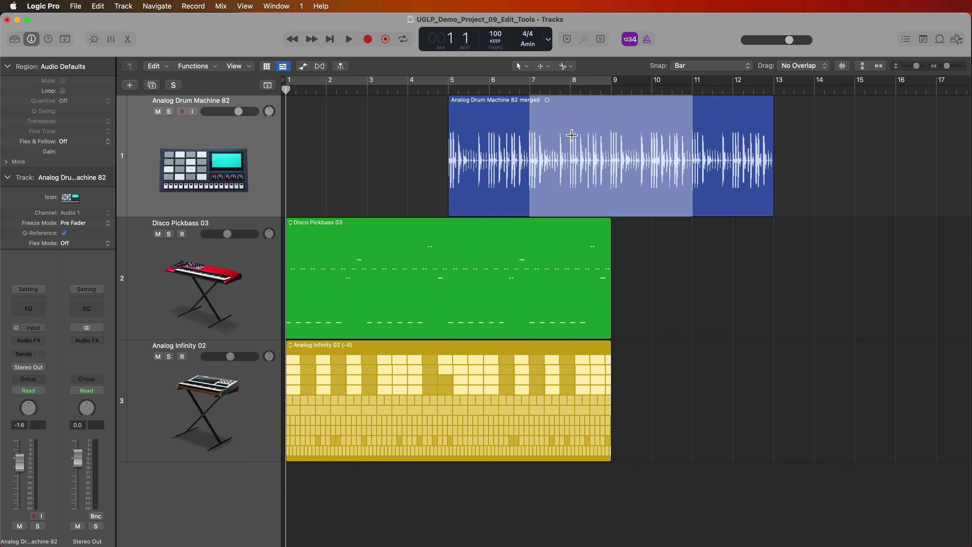
pyautogui.press('super+z')
pyautogui.click(668, 144)
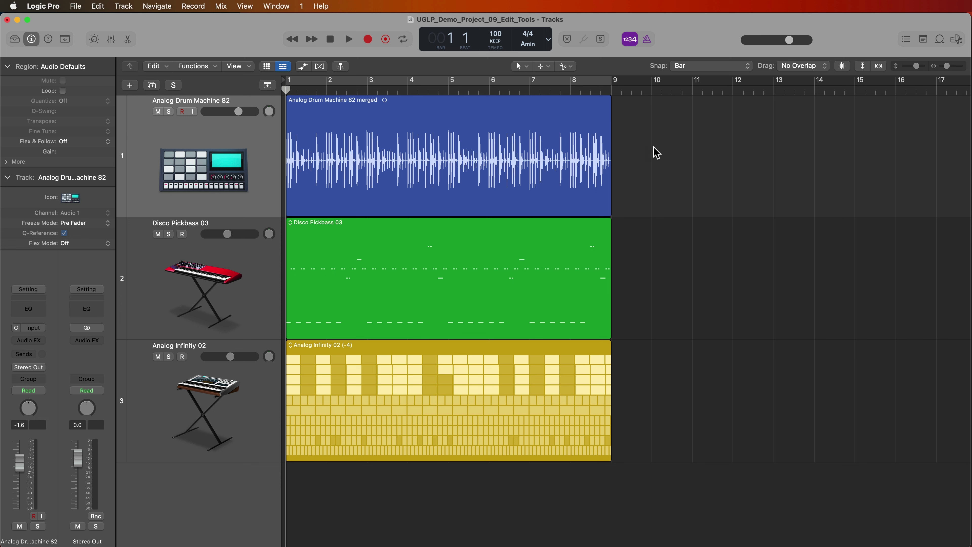
# Set the Right Mouse Button option in the editing settings to Opens Shortcut Menu and close the settings.
pyautogui.press('super+comma')
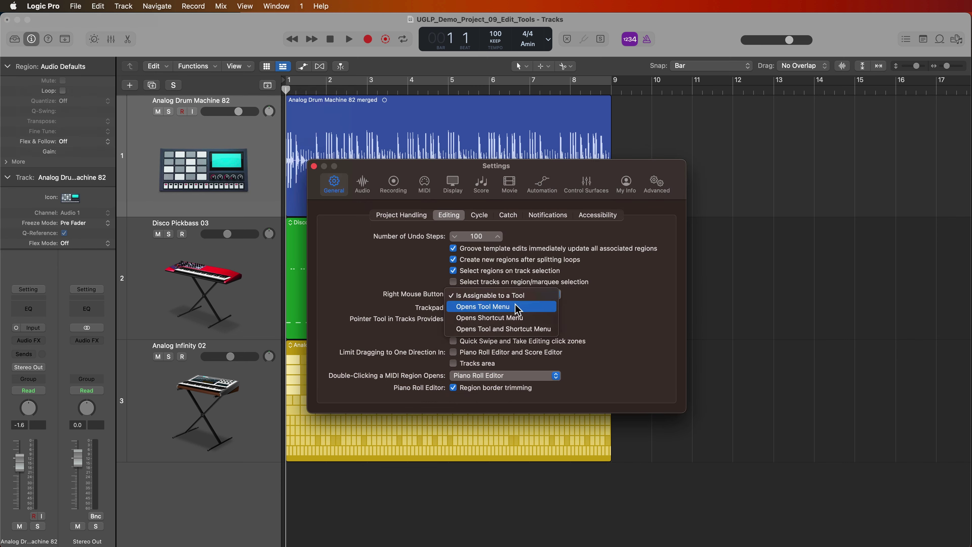
pyautogui.click(545, 319)
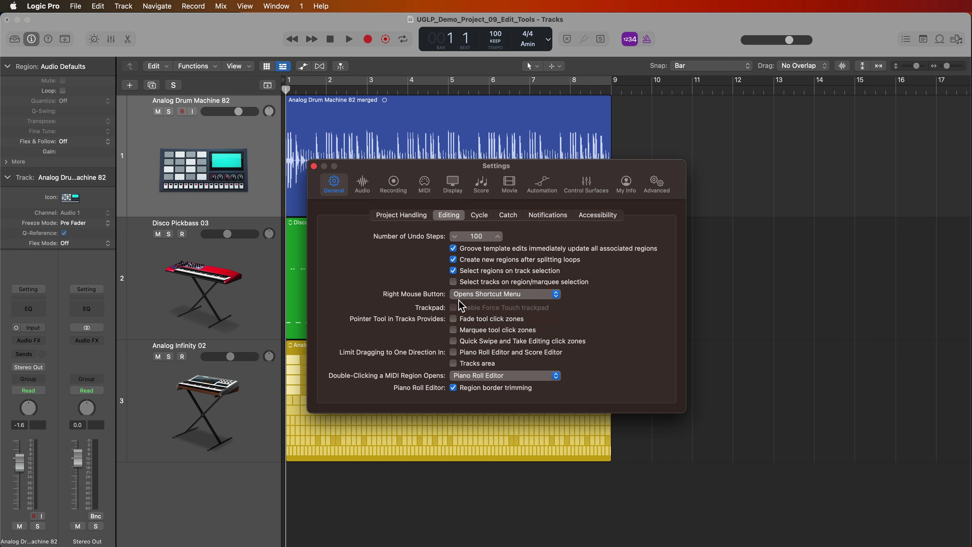
pyautogui.click(314, 165)
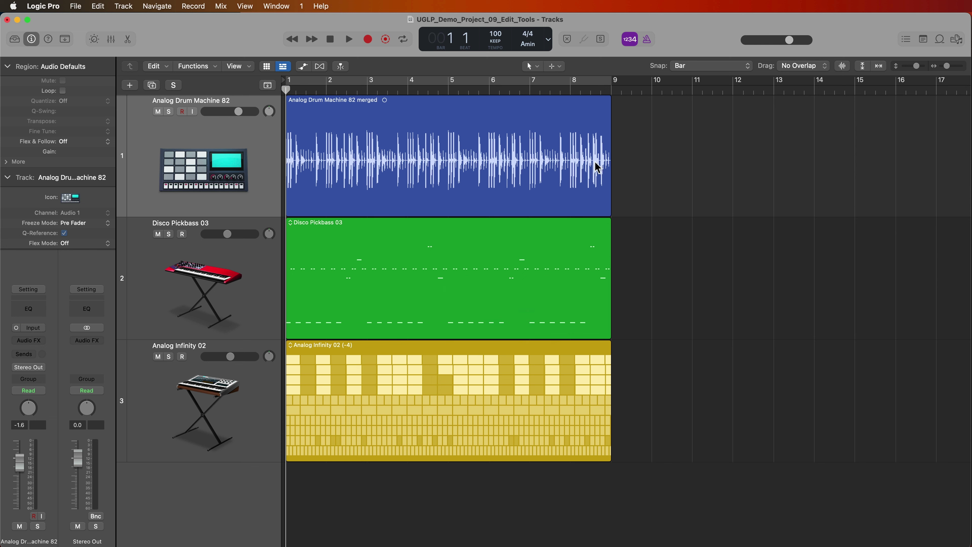
# Switch the primary edit tool to the Solo Tool, the Scissors Tool and the Text Tool in turn, and return to the Pointer Tool.
pyautogui.click(536, 66)
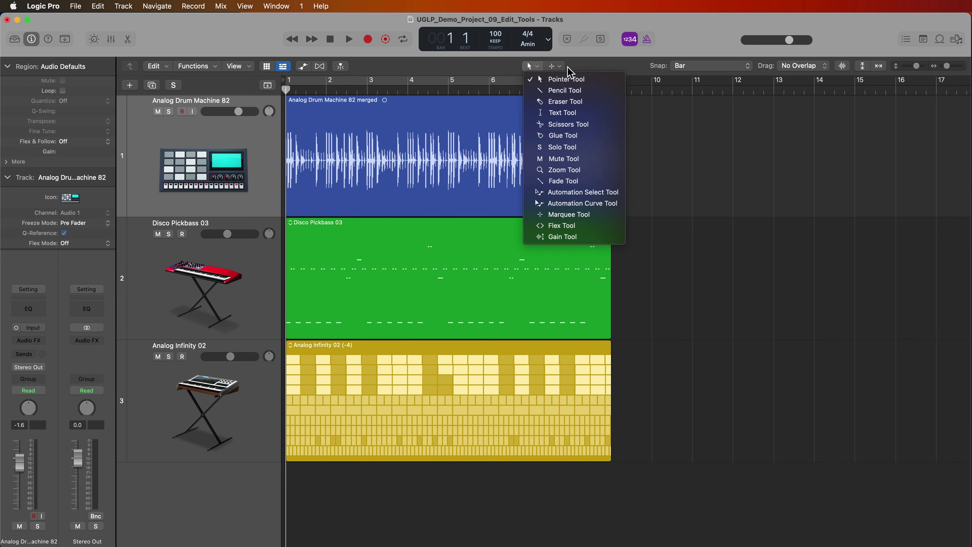
pyautogui.click(601, 62)
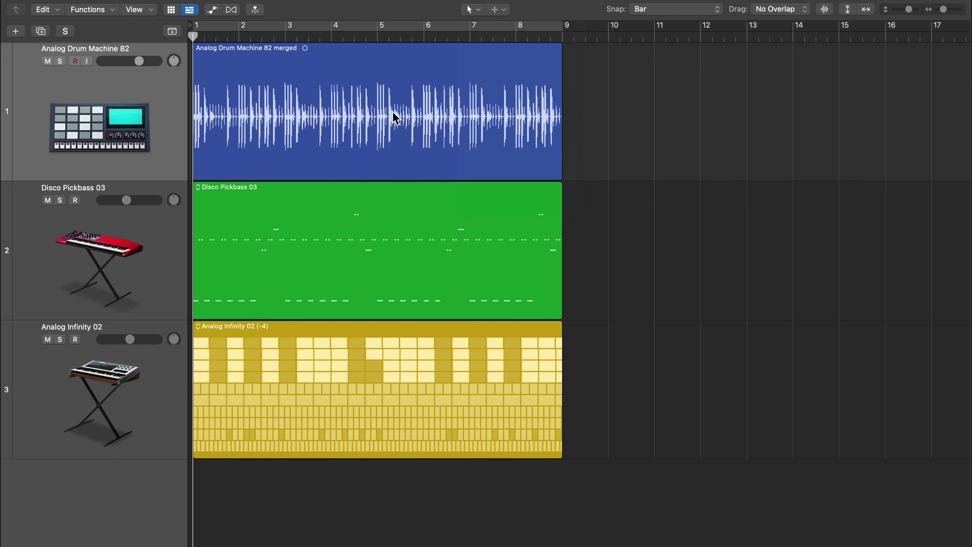
pyautogui.press('t')
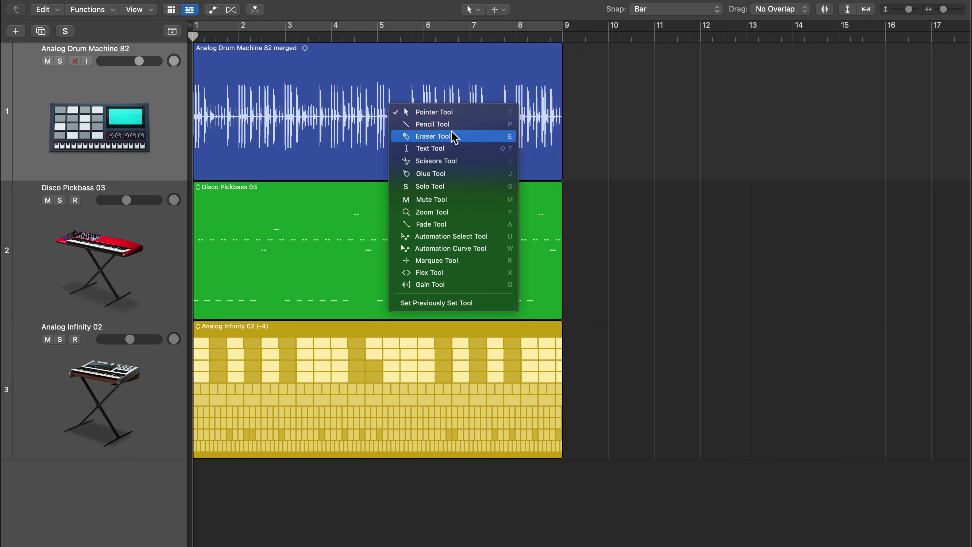
pyautogui.click(445, 186)
pyautogui.press('t')
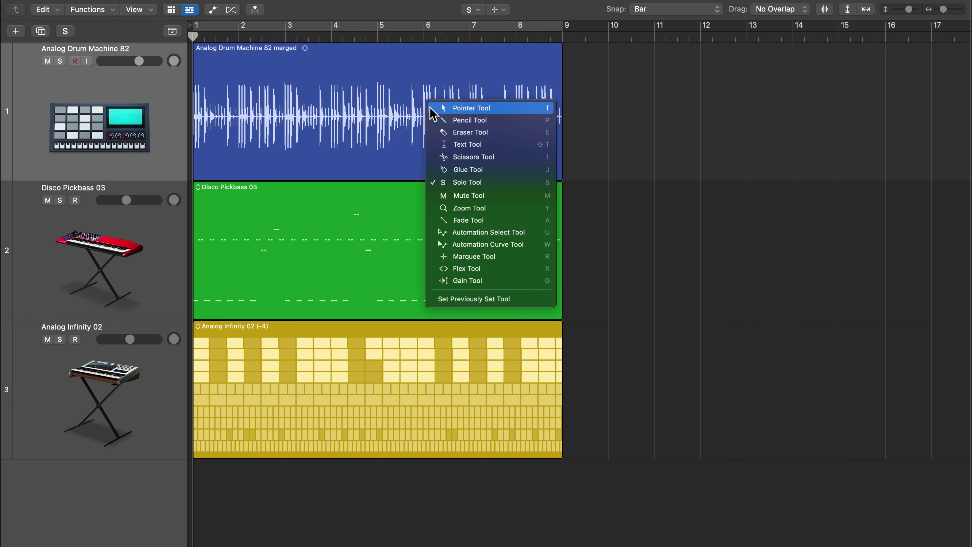
pyautogui.click(492, 157)
pyautogui.press('t')
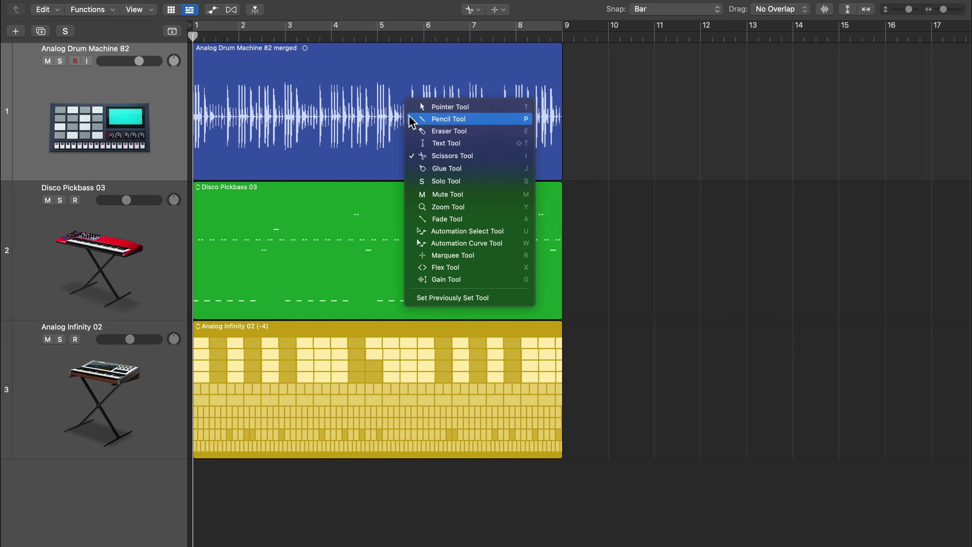
pyautogui.click(477, 143)
pyautogui.press('t')
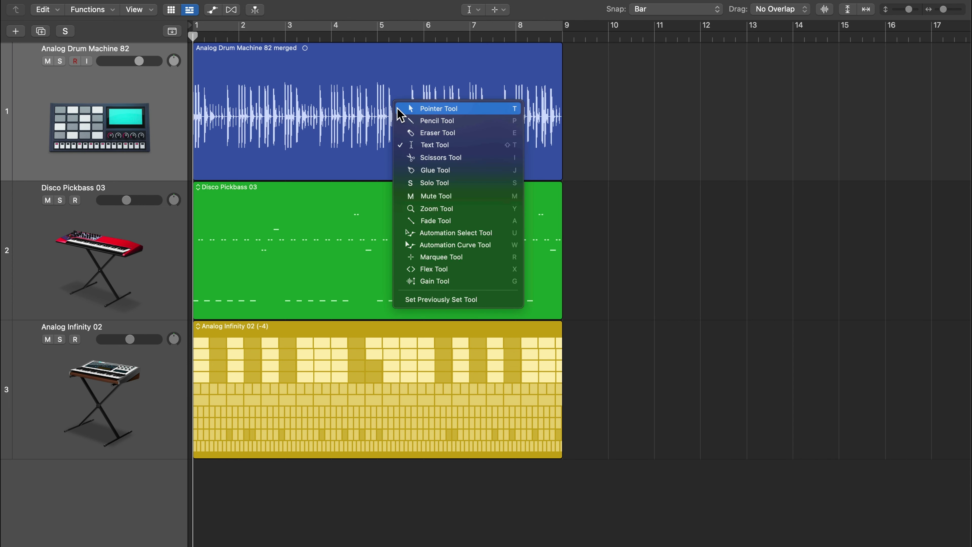
pyautogui.click(444, 113)
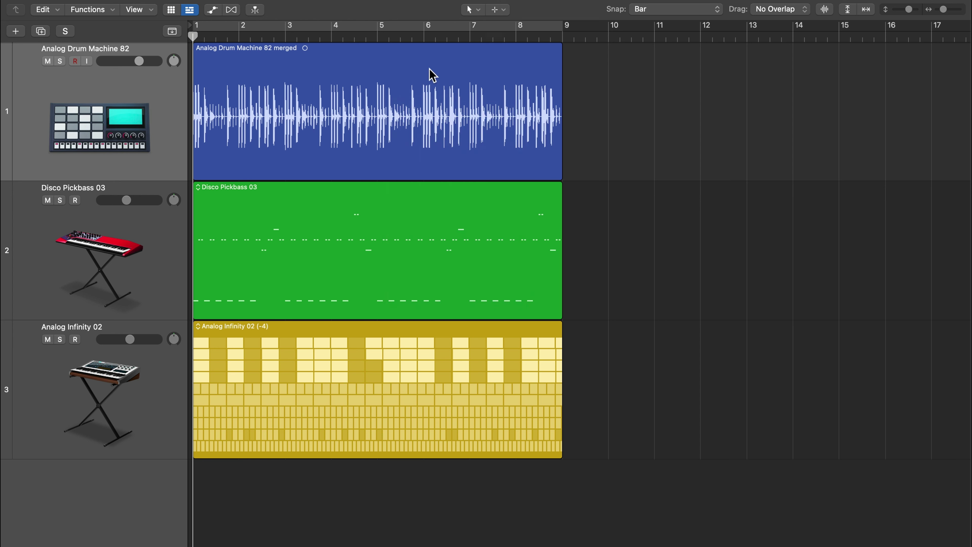
# Assign the Text Tool and the Fade Tool in turn as the secondary edit tool, and restore the Marquee Tool.
pyautogui.press('t')
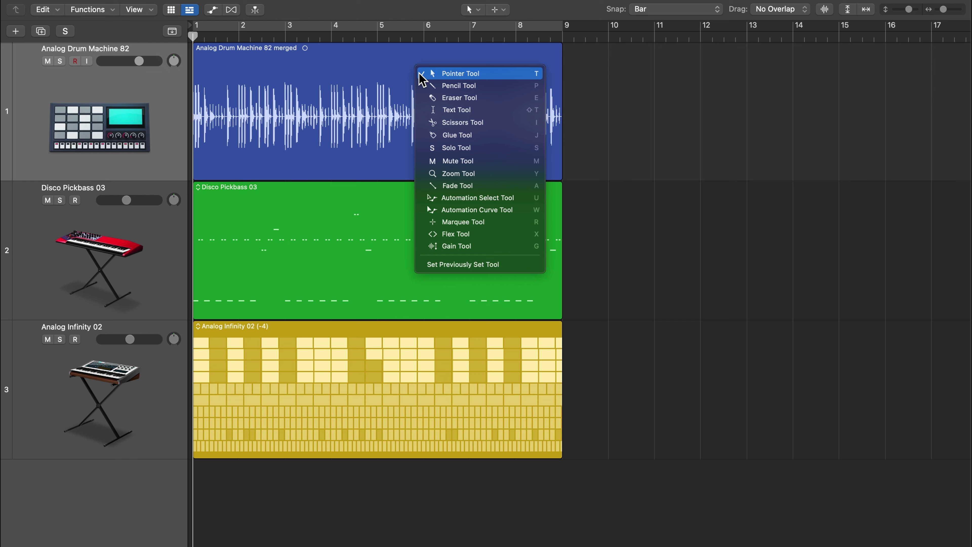
pyautogui.click(477, 110)
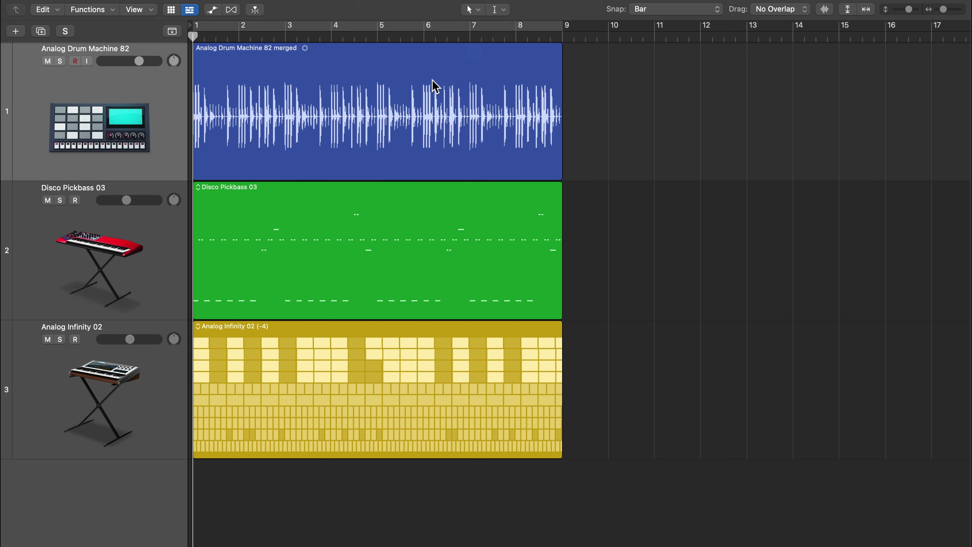
pyautogui.press('t')
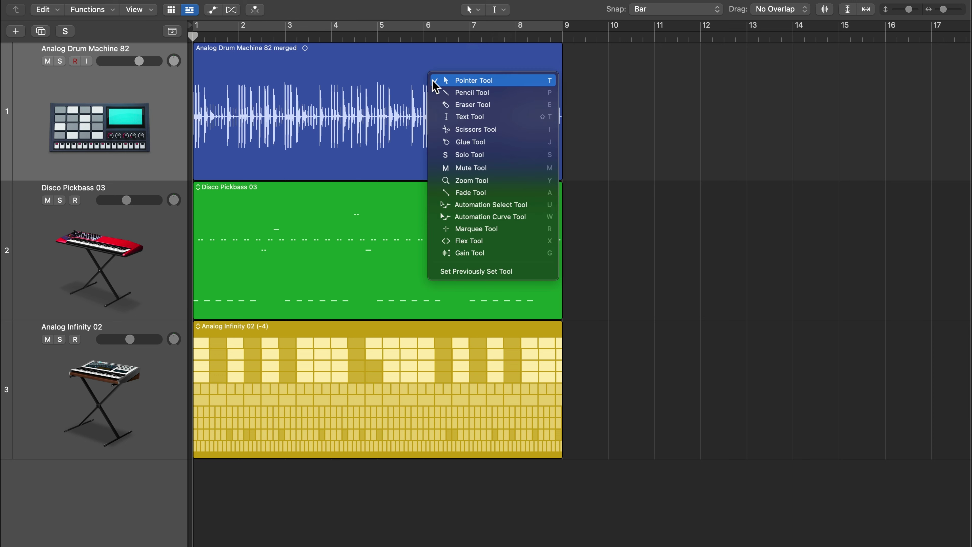
pyautogui.click(493, 191)
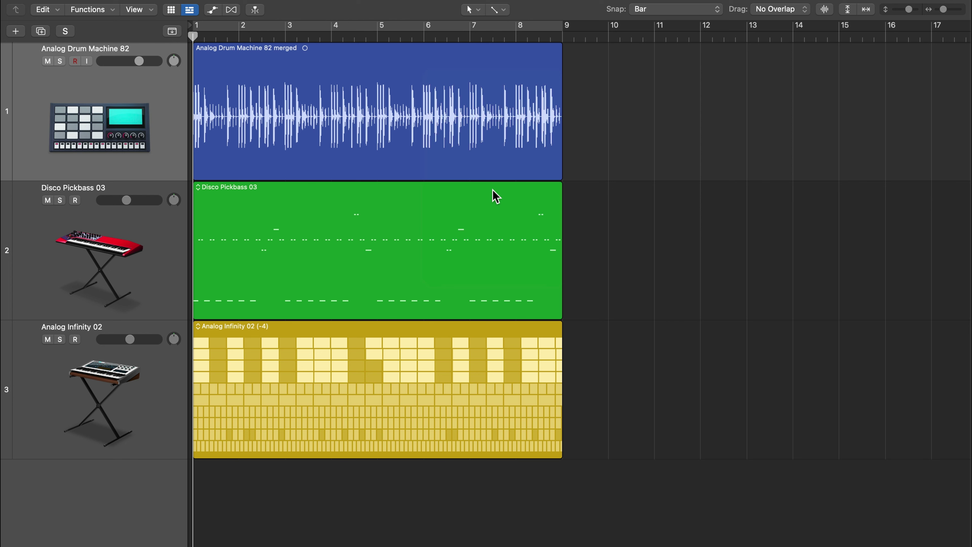
pyautogui.press('t')
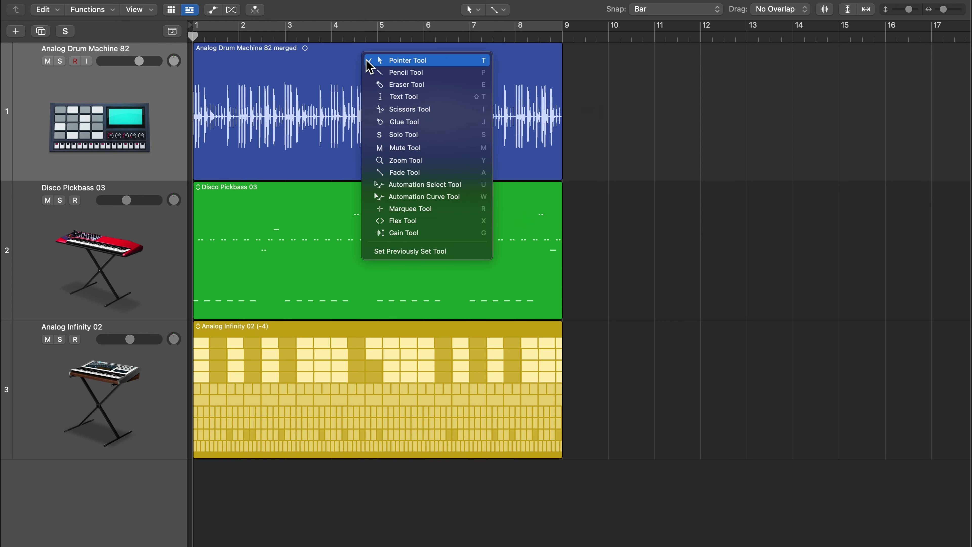
pyautogui.click(448, 209)
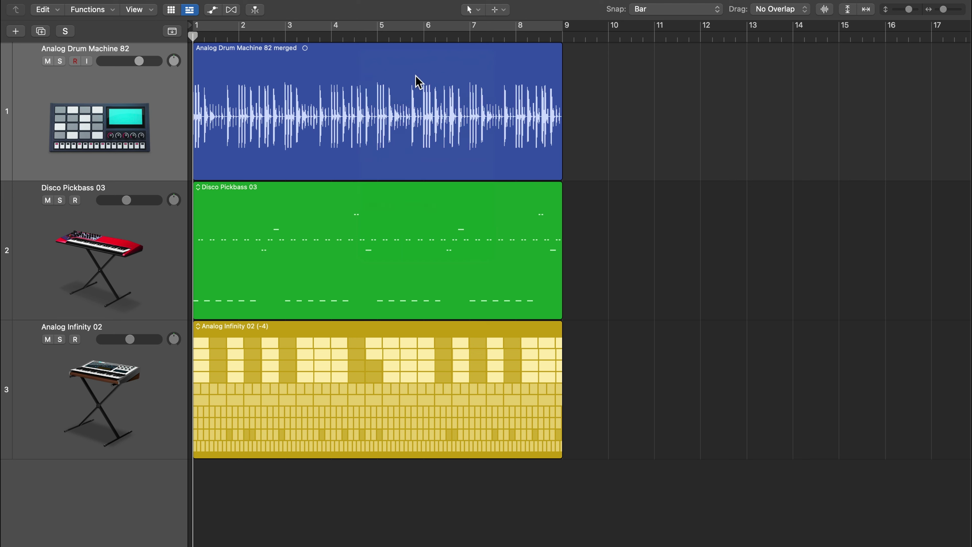
# Cycle the primary edit tool through the Pencil, Solo, Flex and Gain Tools, and switch back to the Pointer Tool.
pyautogui.press('t')
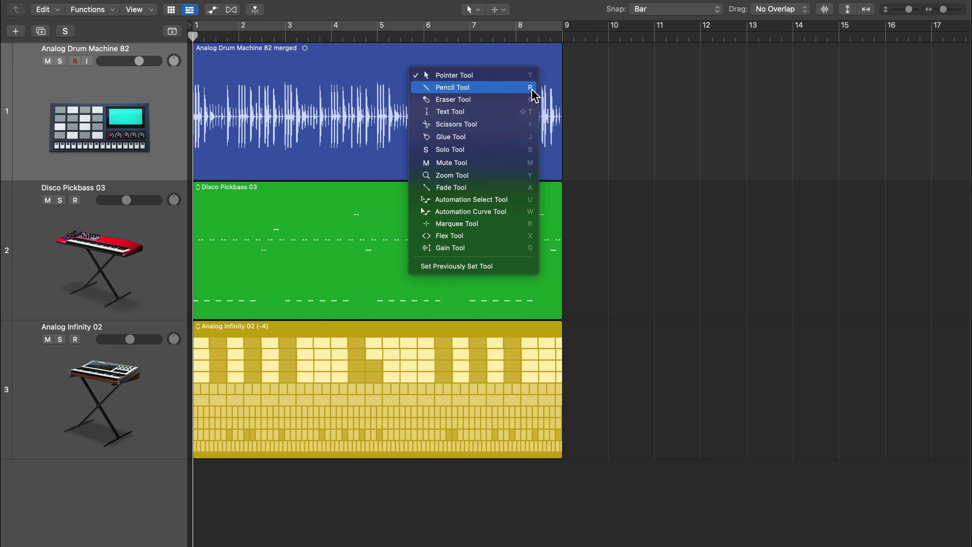
pyautogui.click(522, 92)
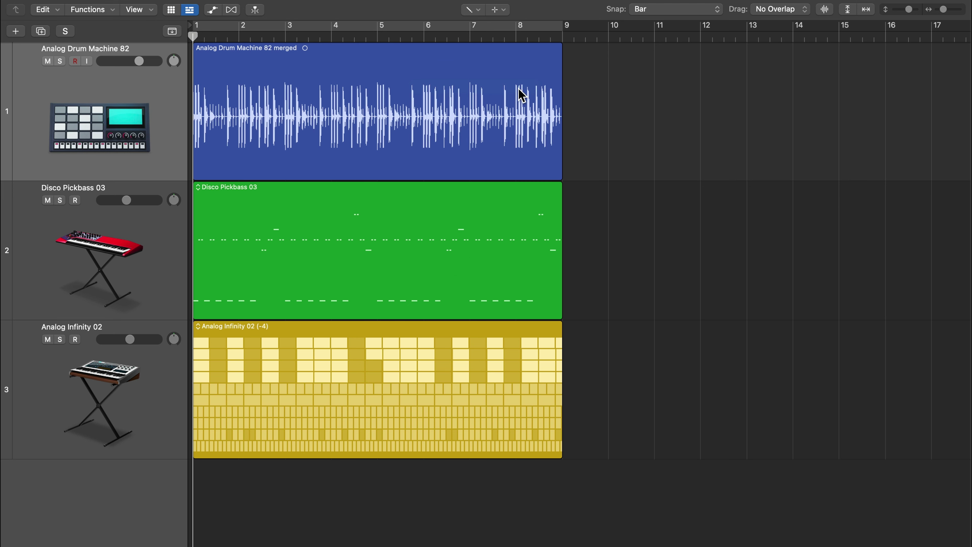
pyautogui.press('t')
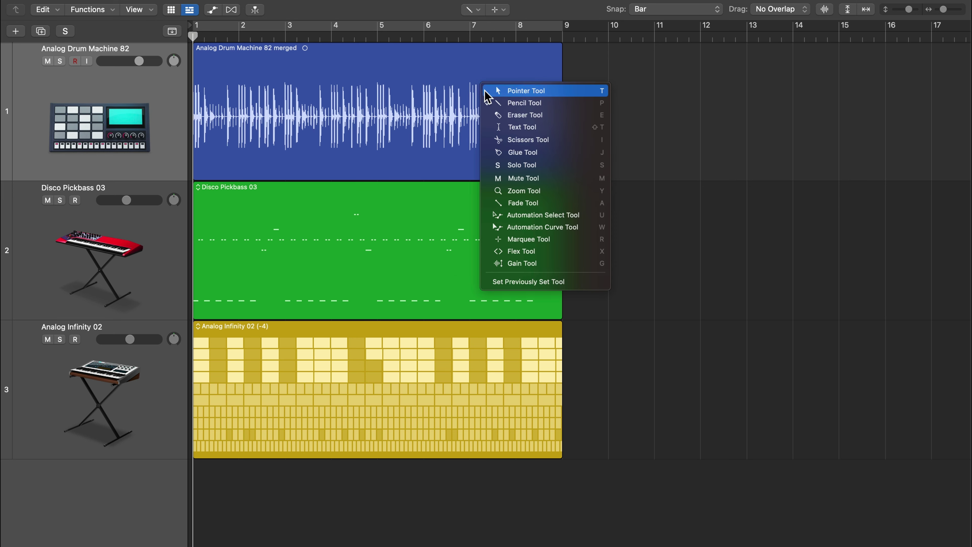
pyautogui.press('s')
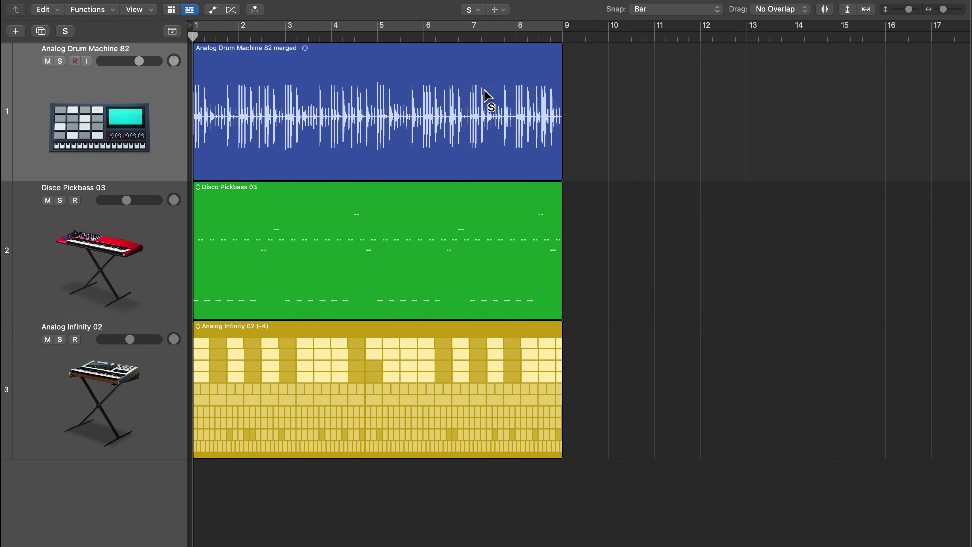
pyautogui.press('t')
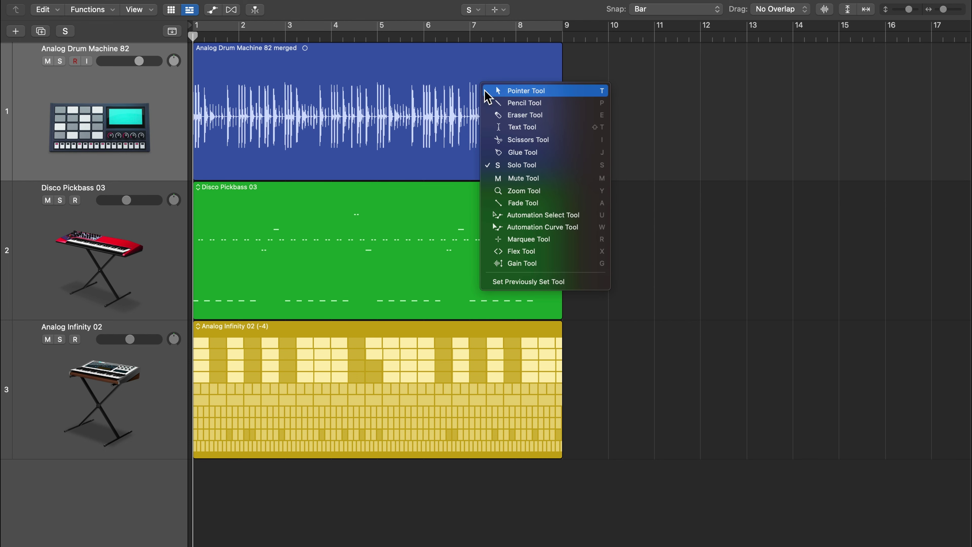
pyautogui.press('x')
pyautogui.hscroll(1, 485, 92)
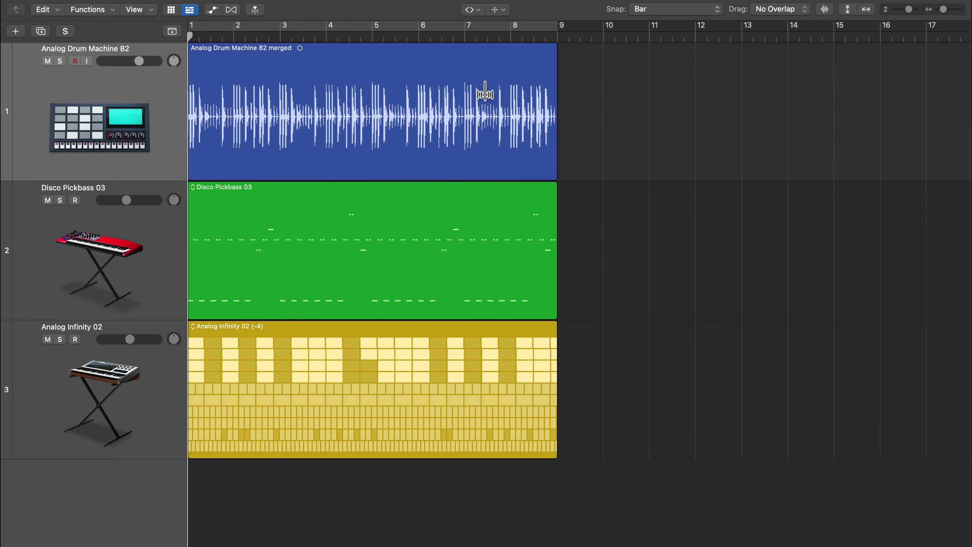
pyautogui.press('t')
pyautogui.press('g')
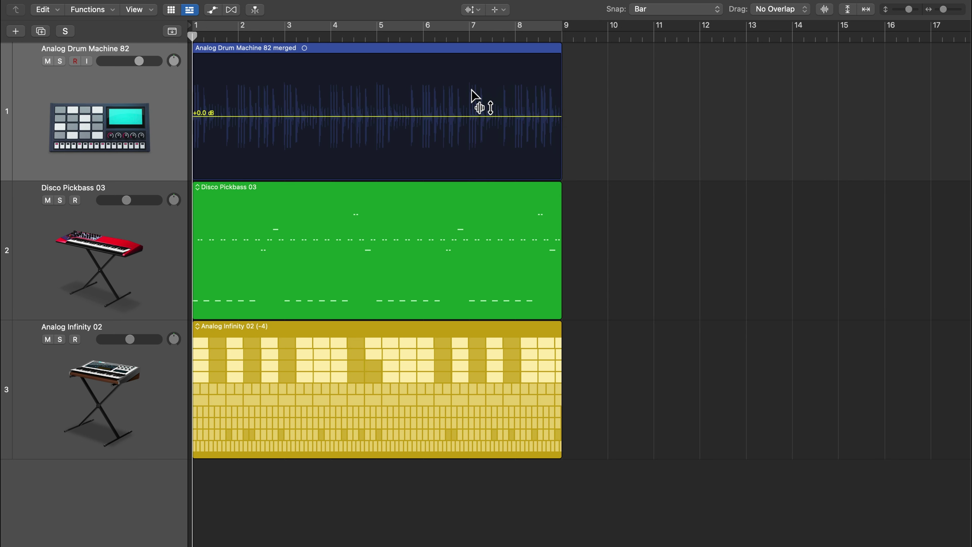
pyautogui.press('t')
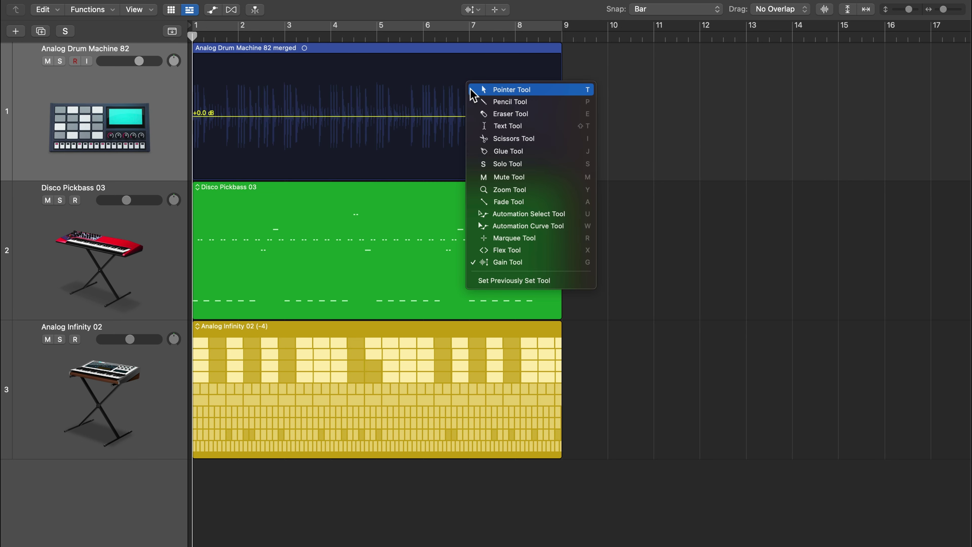
pyautogui.press('t')
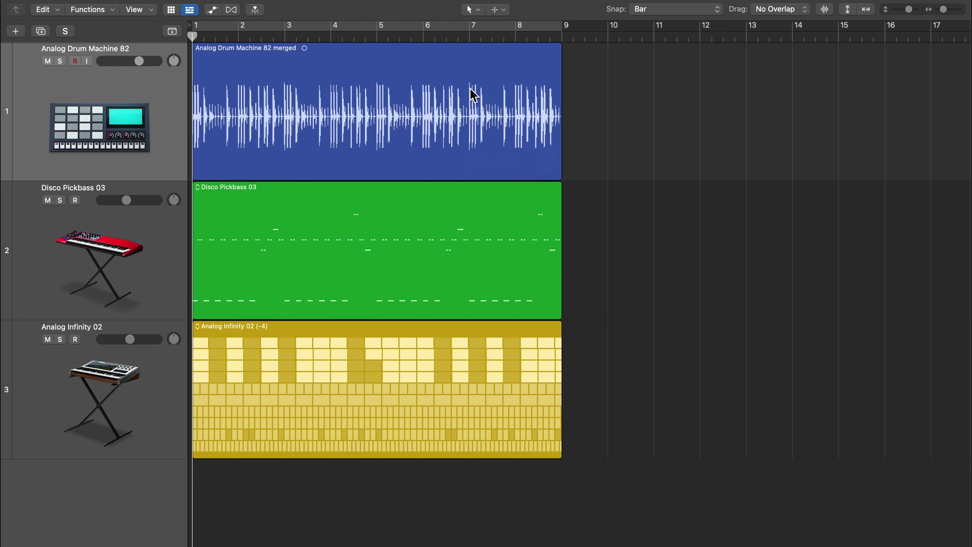
# Choose the Scissors Tool as the primary edit tool, restore the Pointer Tool, and check the list of available primary tools.
pyautogui.press('t')
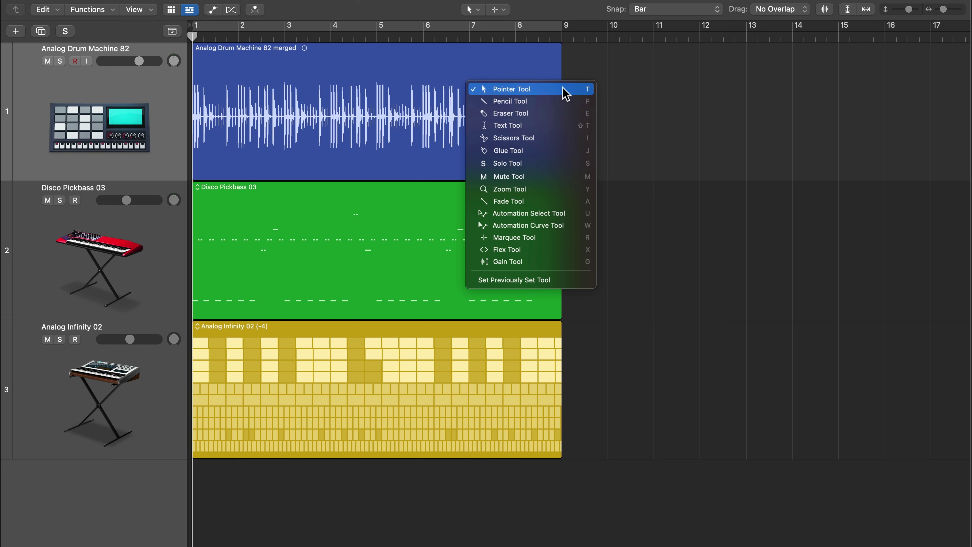
pyautogui.click(529, 141)
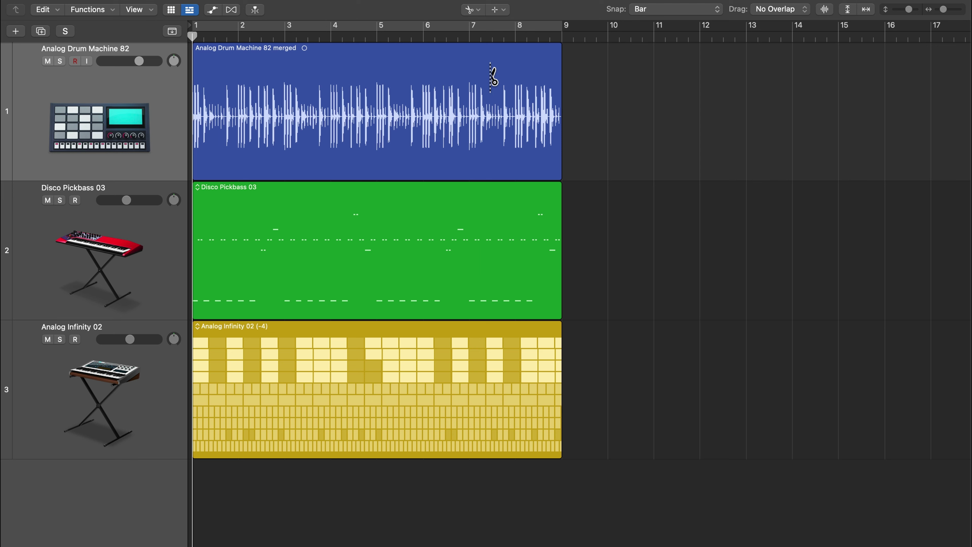
pyautogui.press('t')
pyautogui.press('t')
pyautogui.click(474, 9)
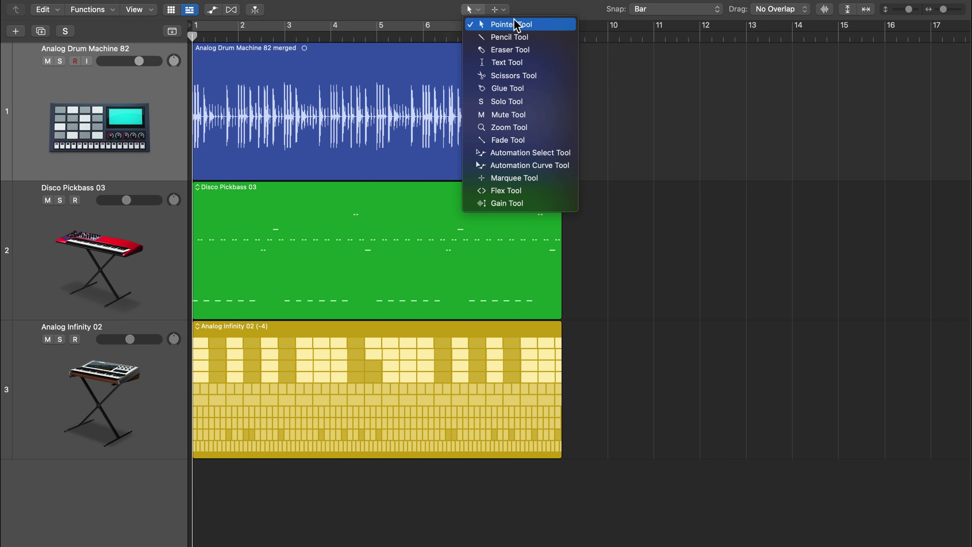
pyautogui.click(634, 90)
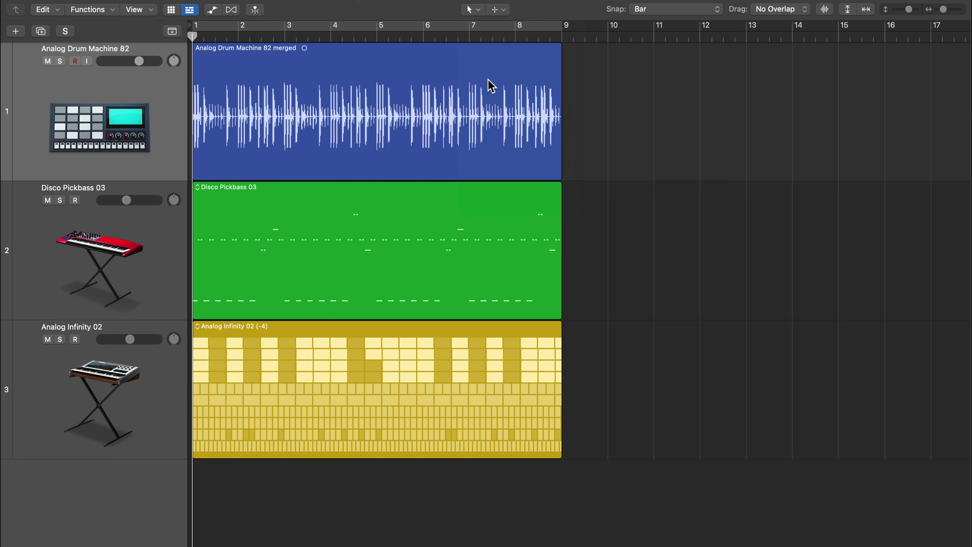
# Copy the Analog Drum Machine 82 region to bar 9 on its own track and delete the copy.
pyautogui.click(471, 80)
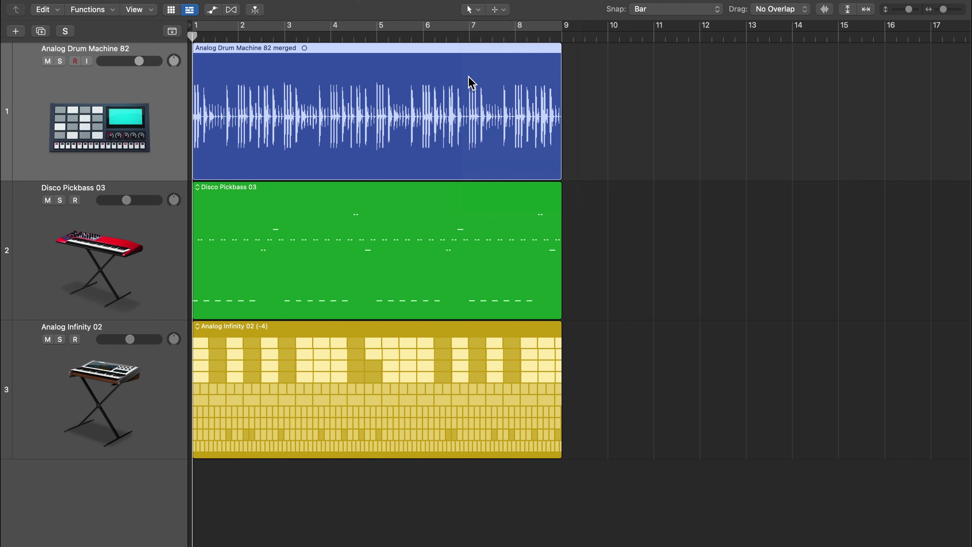
pyautogui.moveTo(388, 85)
pyautogui.mouseDown()
pyautogui.moveTo(541, 85)
pyautogui.moveTo(380, 83)
pyautogui.mouseUp()
pyautogui.moveTo(458, 156); pyautogui.dragTo(808, 157)
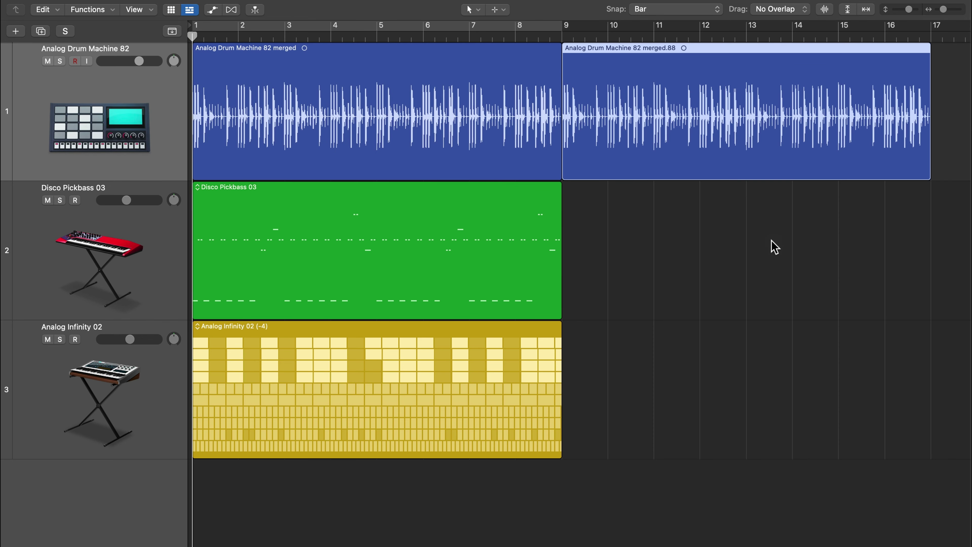
pyautogui.press('BackSpace')
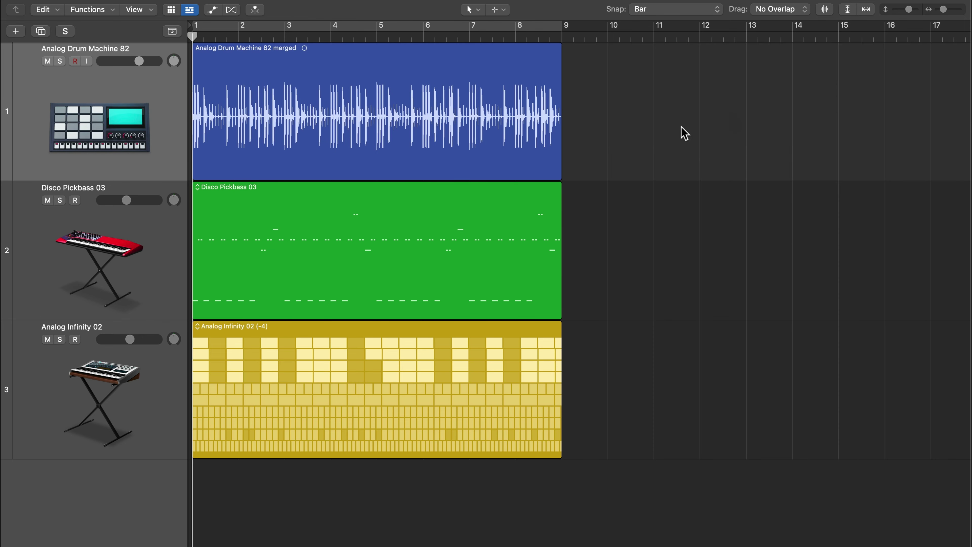
# Set the Snap value of the Tracks area to Off.
pyautogui.click(522, 123)
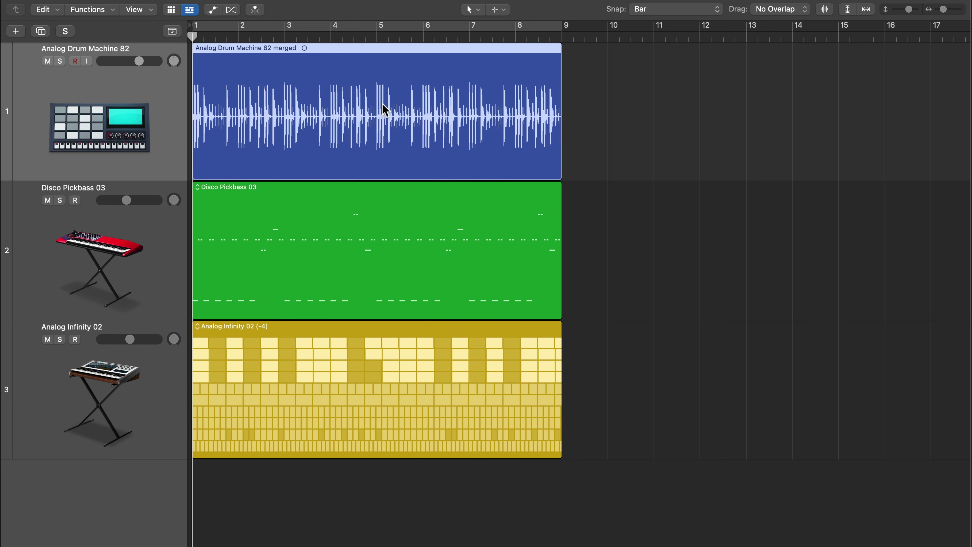
pyautogui.moveTo(642, 13)
pyautogui.click(639, 16)
pyautogui.click(657, 168)
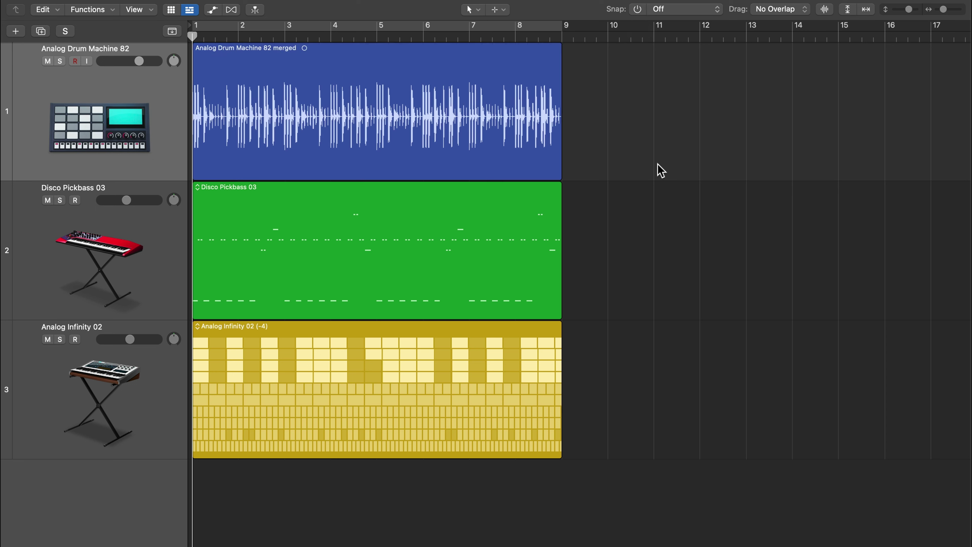
# Copy the Analog Drum Machine 82 region along its track so the copy starts between bars 9 and 10.
pyautogui.moveTo(408, 119); pyautogui.dragTo(794, 127)
pyautogui.click(698, 146)
pyautogui.click(409, 110)
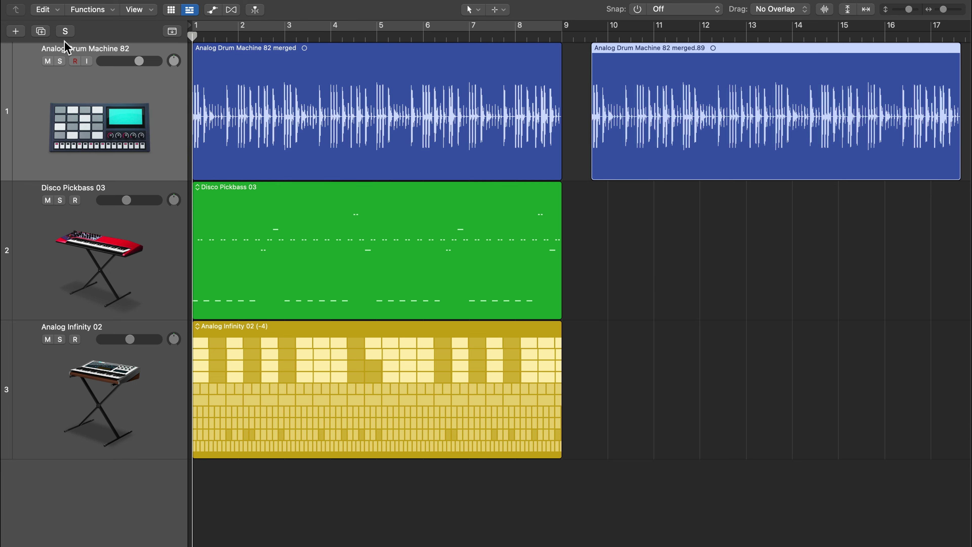
# Duplicate the Analog Drum Machine 82 track without its regions, and try copying the second drum region onto the new track before deleting that copy.
pyautogui.click(45, 30)
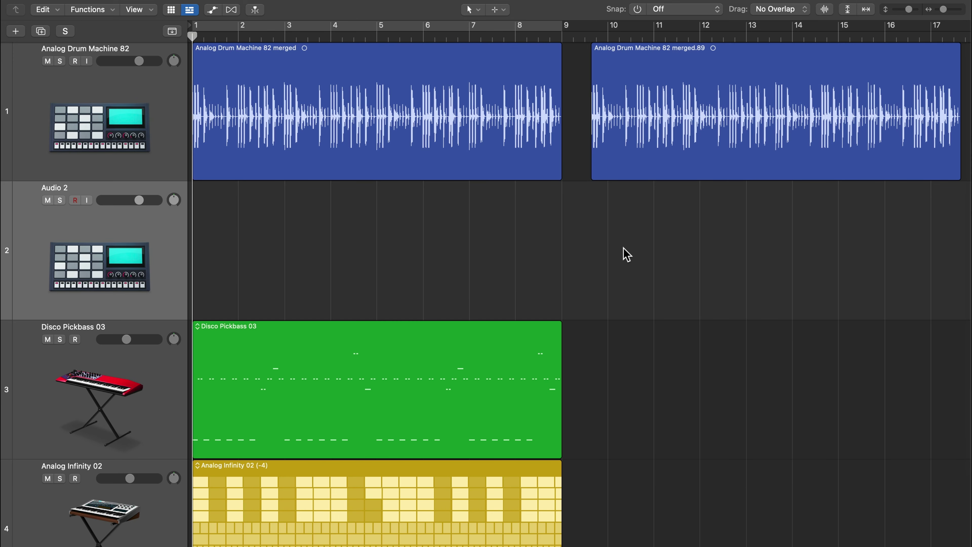
pyautogui.moveTo(664, 161); pyautogui.dragTo(656, 242)
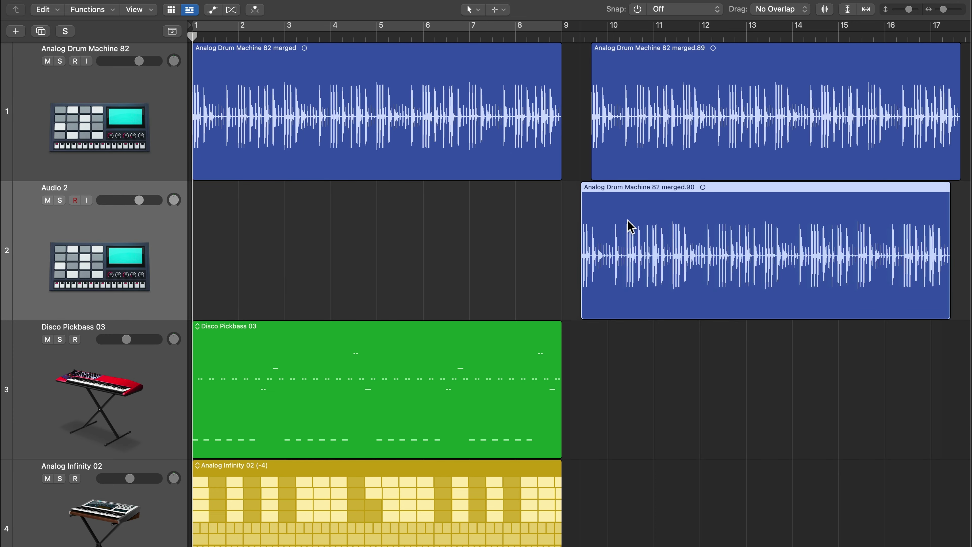
pyautogui.press('Delete')
# Copy the second drum machine region straight down to the Audio 2 track at the same time position, and undo the copy.
pyautogui.moveTo(626, 174); pyautogui.dragTo(631, 298)
pyautogui.press('super+z')
pyautogui.click(662, 225)
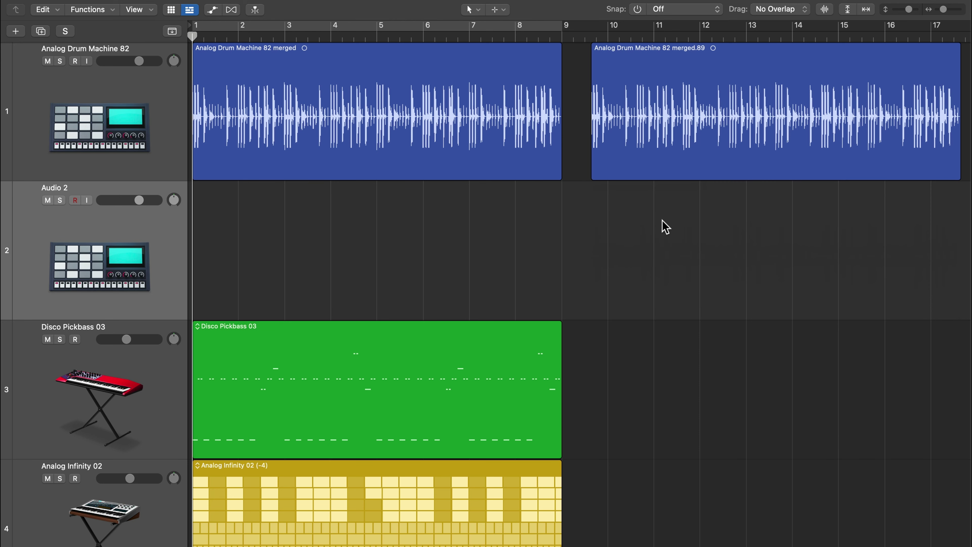
# Try moving the second drum machine region straight down to the Audio 2 track at the same time position, and undo the move.
pyautogui.click(650, 162)
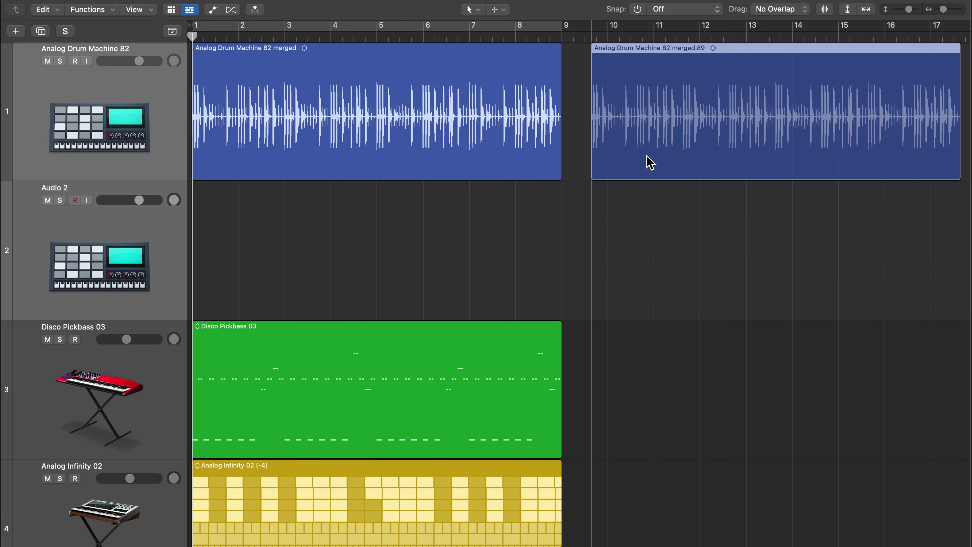
pyautogui.moveTo(649, 162); pyautogui.dragTo(651, 236)
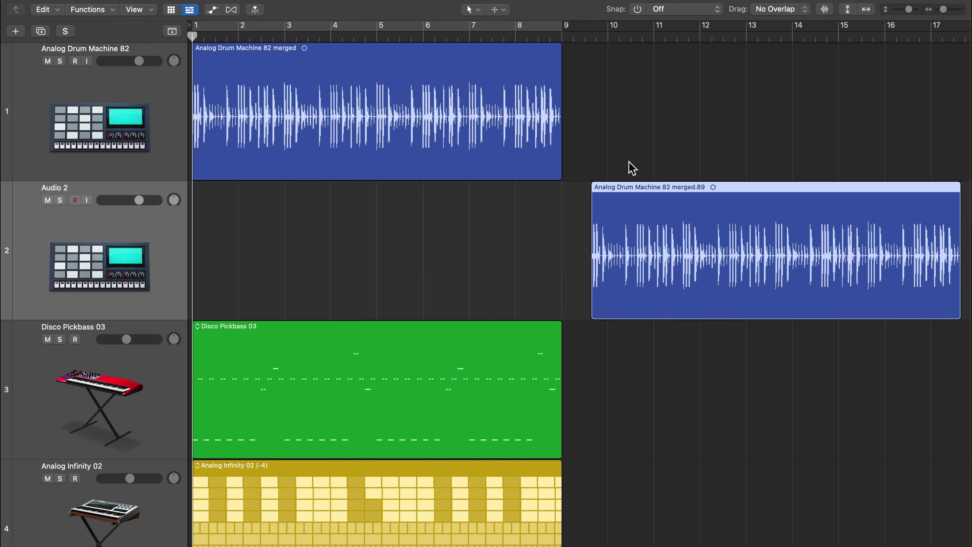
pyautogui.press('super+z')
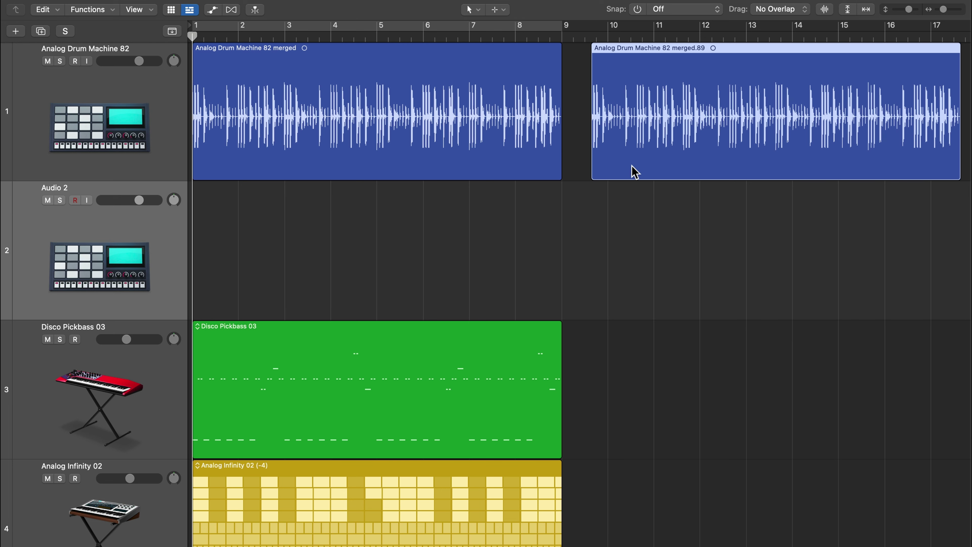
# Copy the second drum region to the Audio 2 track at the same position, undo it, and repeat at a freely shifted position before deleting that copy.
pyautogui.moveTo(631, 165); pyautogui.dragTo(612, 232)
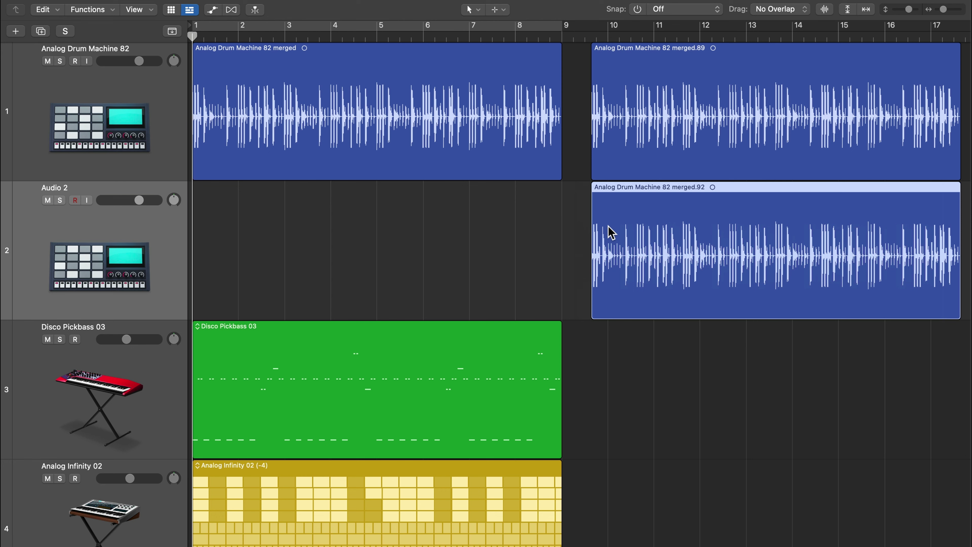
pyautogui.press('super+z')
pyautogui.moveTo(634, 155); pyautogui.dragTo(570, 262)
pyautogui.press('Delete')
# Delete the second drum machine region from the Analog Drum Machine 82 track.
pyautogui.click(631, 122)
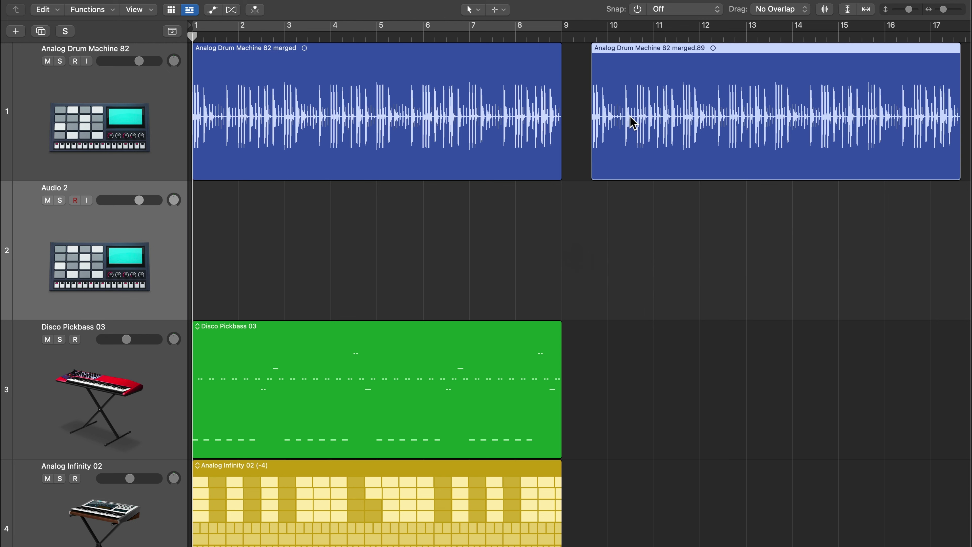
pyautogui.press('Delete')
# Copy the remaining drum region and paste it on the Analog Drum Machine 82 track between bars 10 and 11, and undo the paste.
pyautogui.click(397, 112)
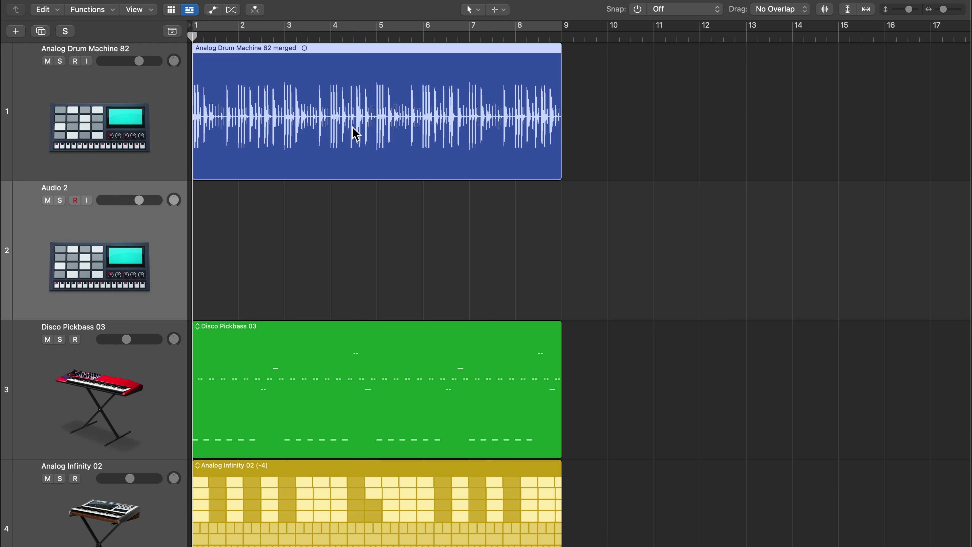
pyautogui.click(617, 37)
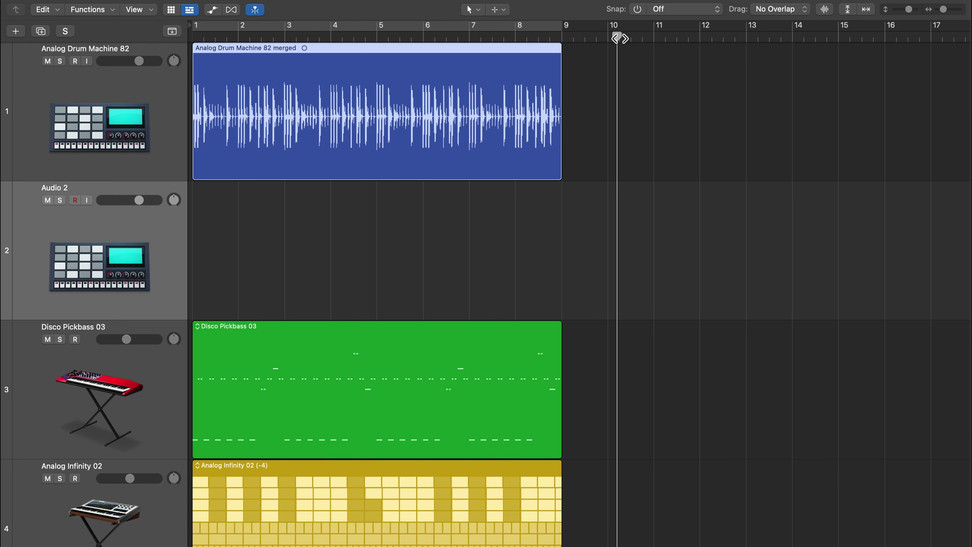
pyautogui.moveTo(617, 37); pyautogui.dragTo(624, 37)
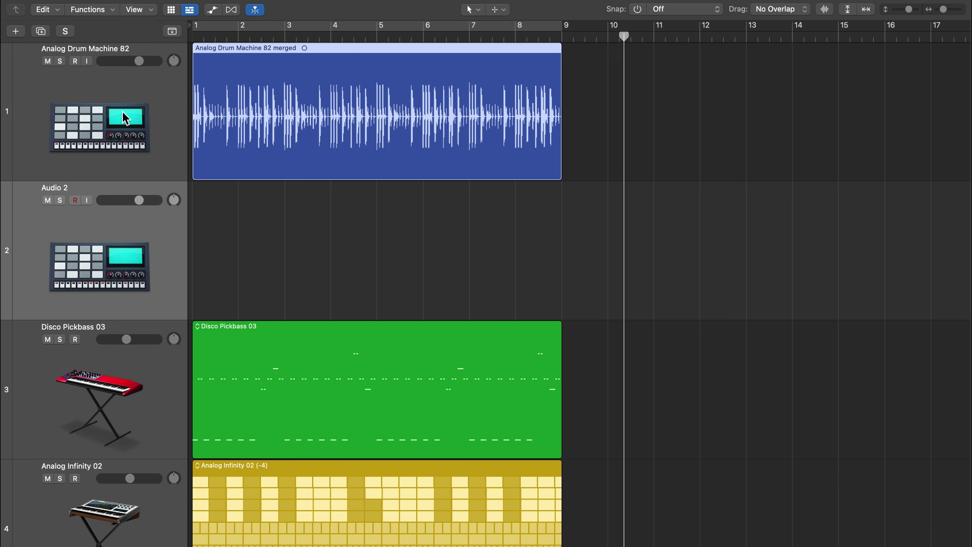
pyautogui.click(126, 119)
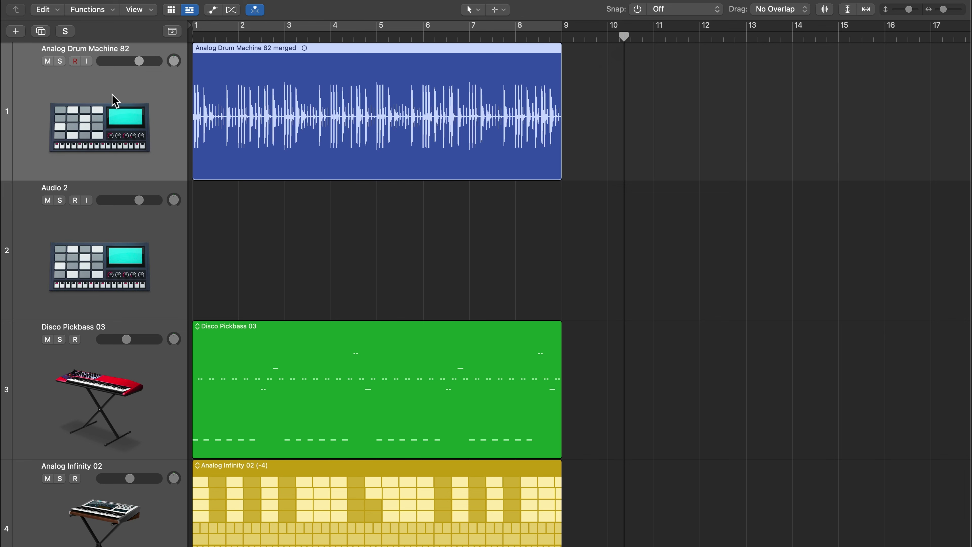
pyautogui.press('super+v')
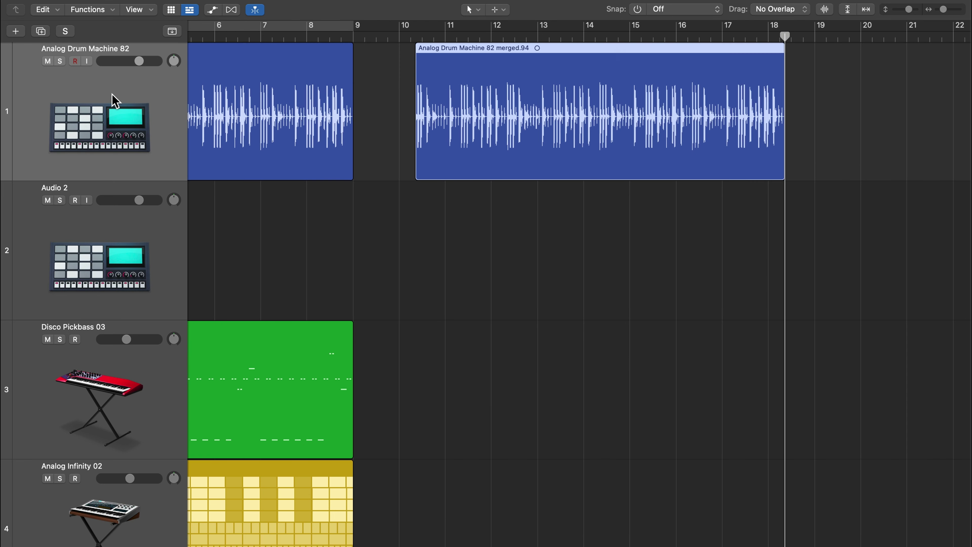
pyautogui.press('super+z')
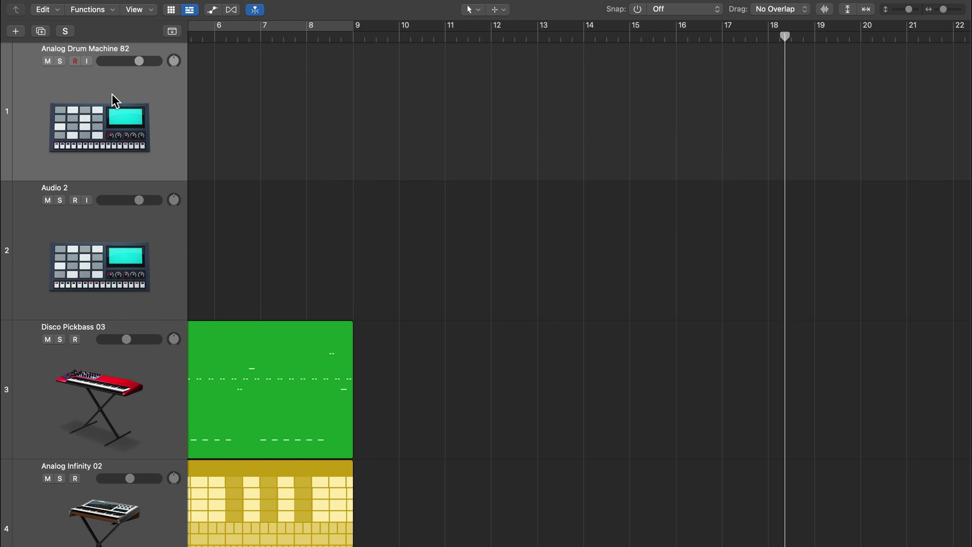
# Return the playhead to bar 1 and delete the empty Audio 2 track.
pyautogui.press('Return')
pyautogui.click(129, 246)
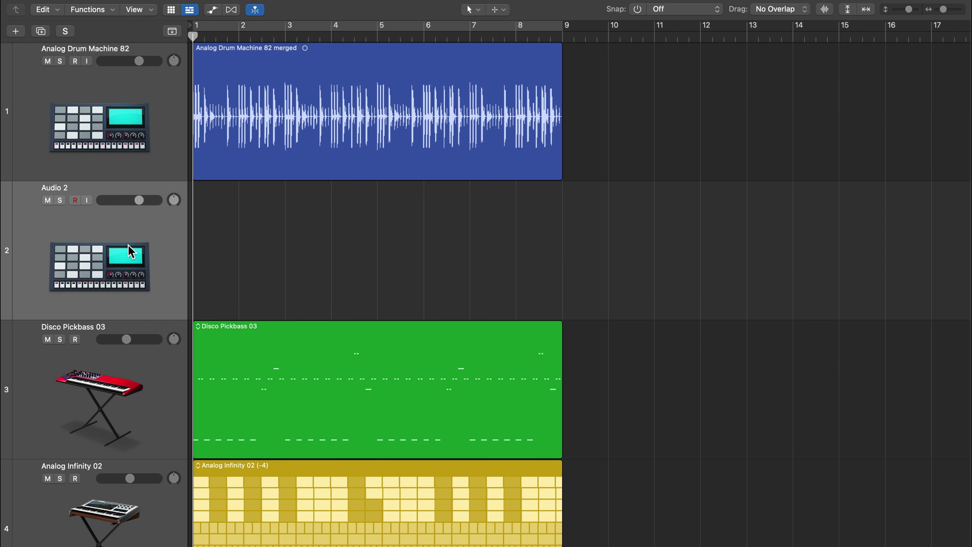
pyautogui.press('super+BackSpace')
# Copy the regions on all three tracks, and position the playhead at bar 11 with the Snap value set to Bar.
pyautogui.moveTo(723, 112); pyautogui.dragTo(341, 434)
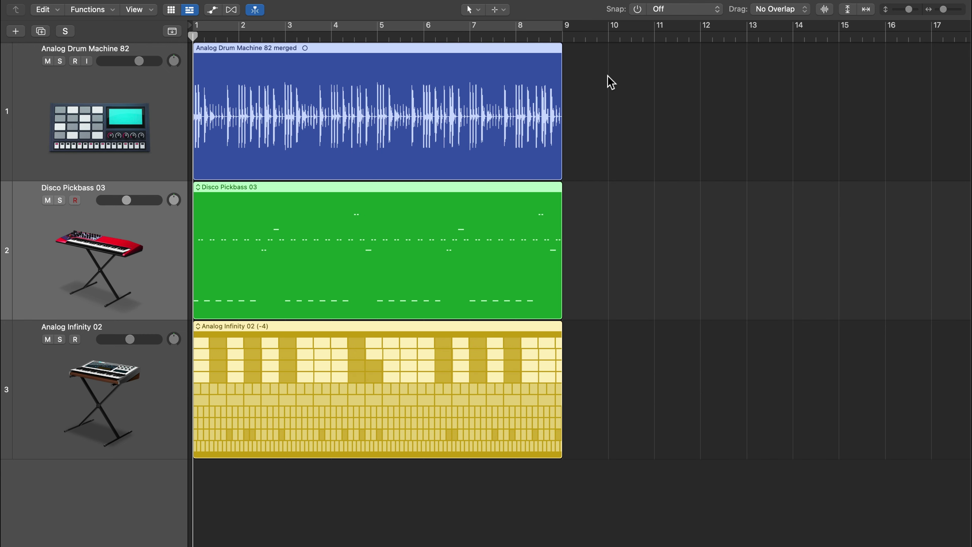
pyautogui.moveTo(629, 35); pyautogui.dragTo(655, 38)
pyautogui.click(637, 9)
pyautogui.click(707, 120)
# Paste the three copied regions at bar 11 on their own tracks, and delete the pasted copies.
pyautogui.press('super+v')
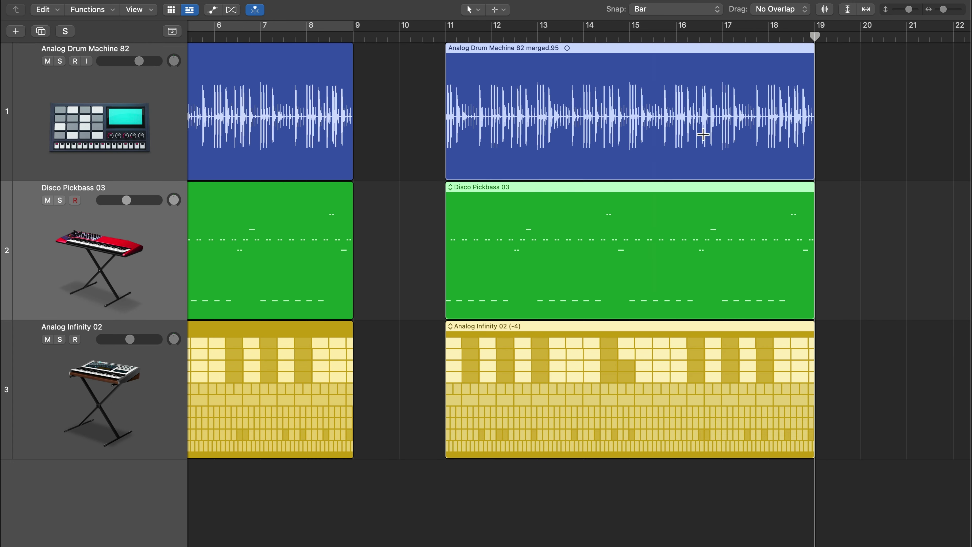
pyautogui.press('Return')
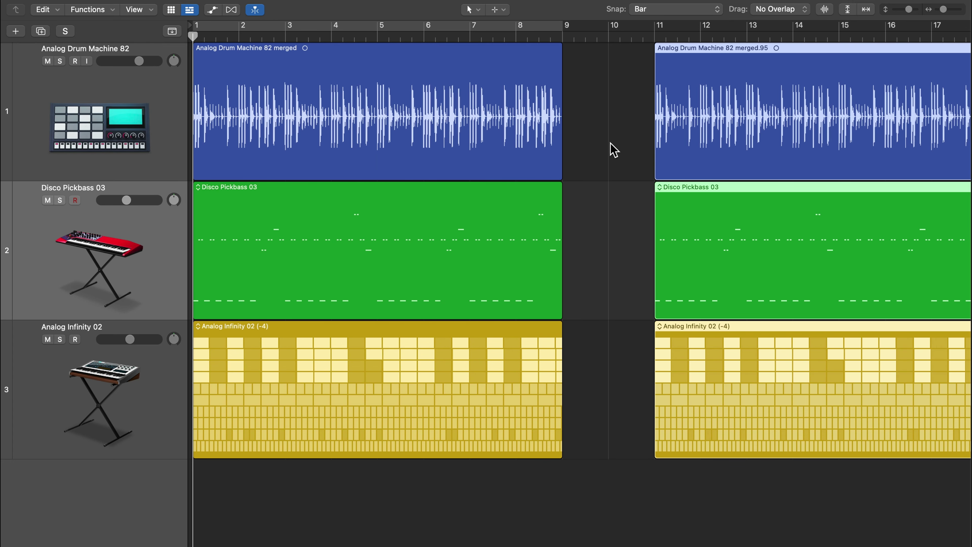
pyautogui.moveTo(613, 130); pyautogui.dragTo(728, 364)
pyautogui.press('Delete')
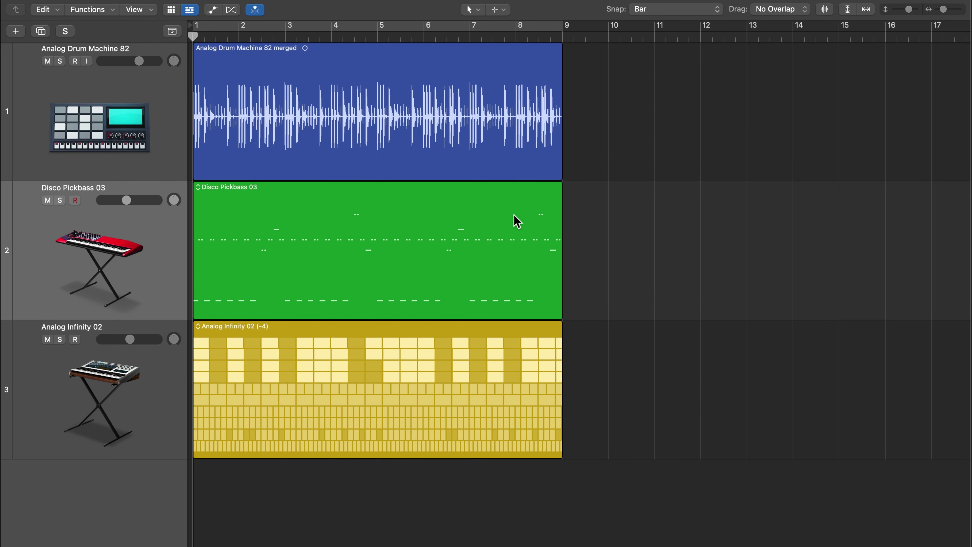
# Copy the drum machine region, paste it at bar 11 while the Disco Pickbass 03 track is selected, and undo the paste.
pyautogui.click(455, 144)
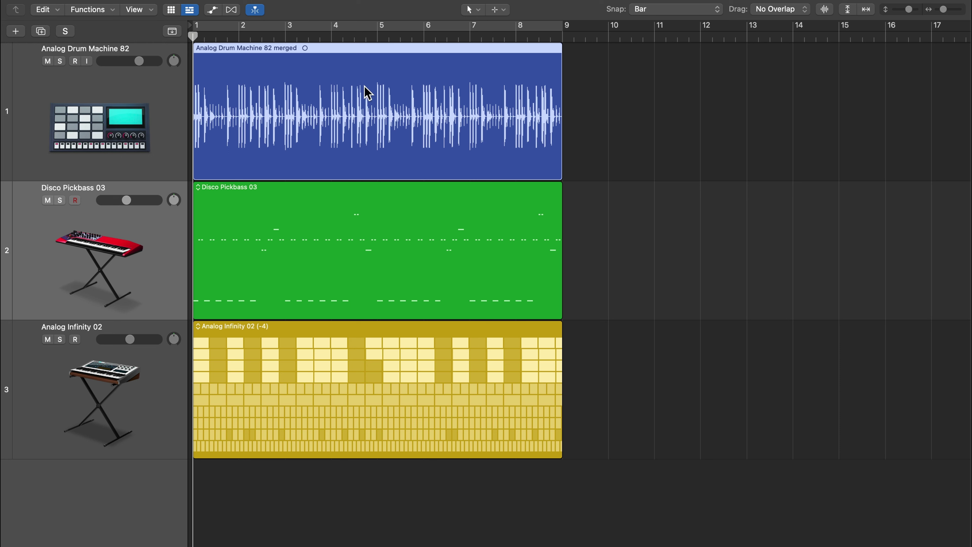
pyautogui.click(655, 35)
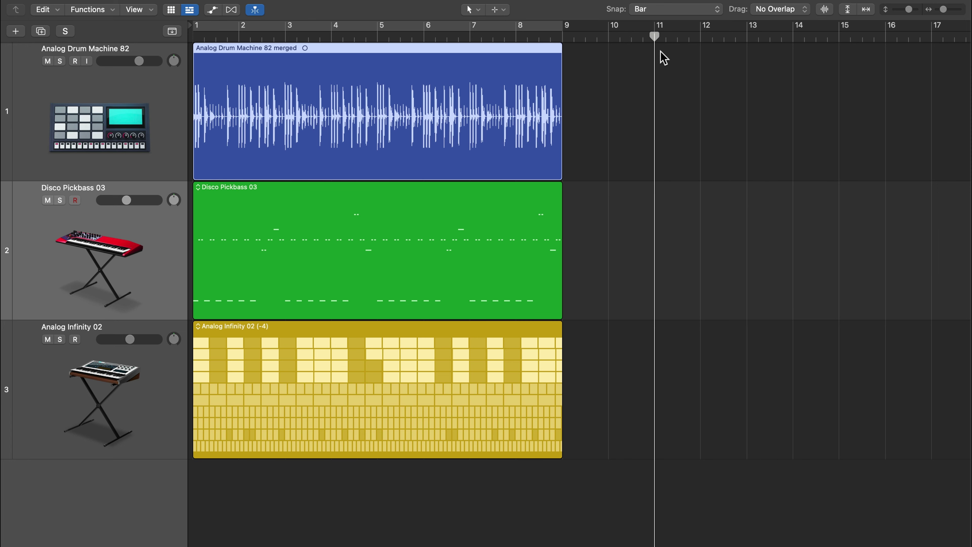
pyautogui.press('super+v')
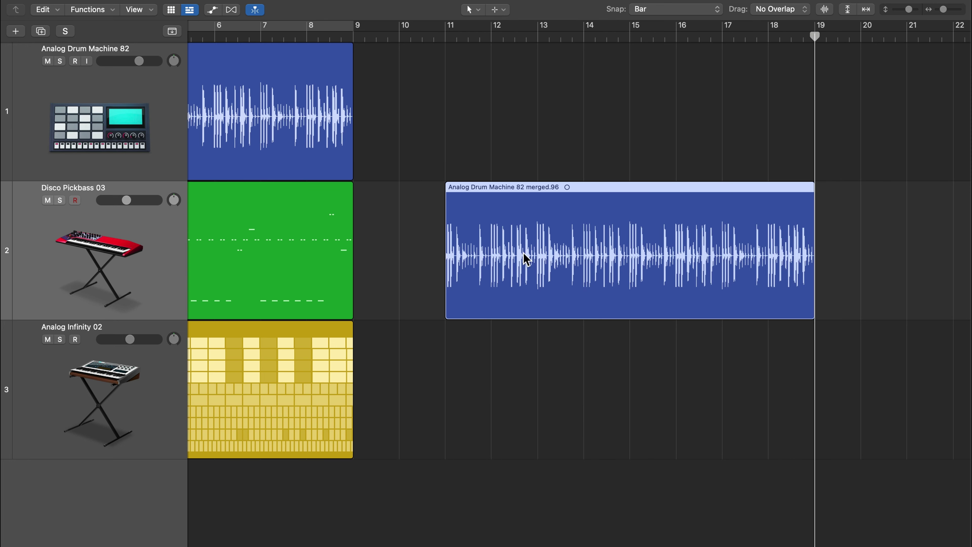
pyautogui.hscroll(-10, 534, 253)
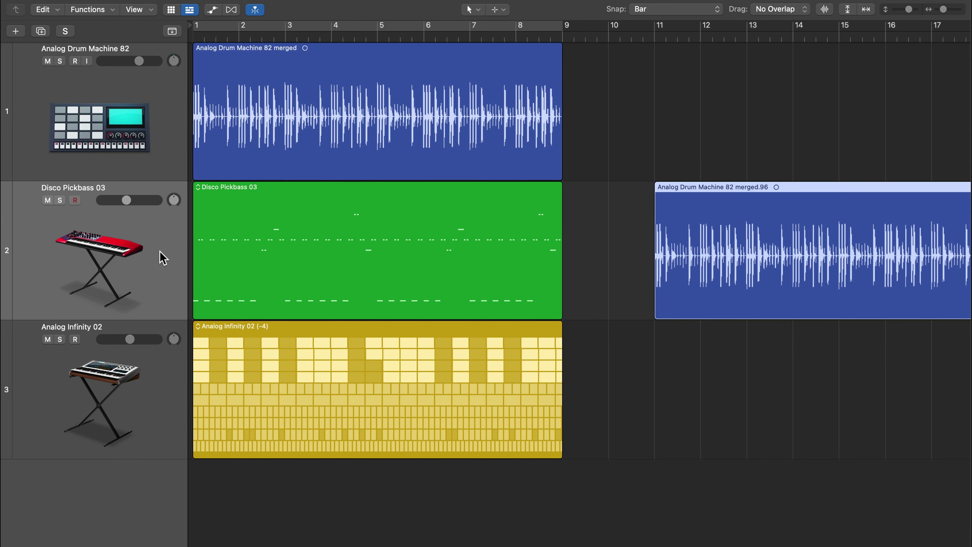
pyautogui.press('super+z')
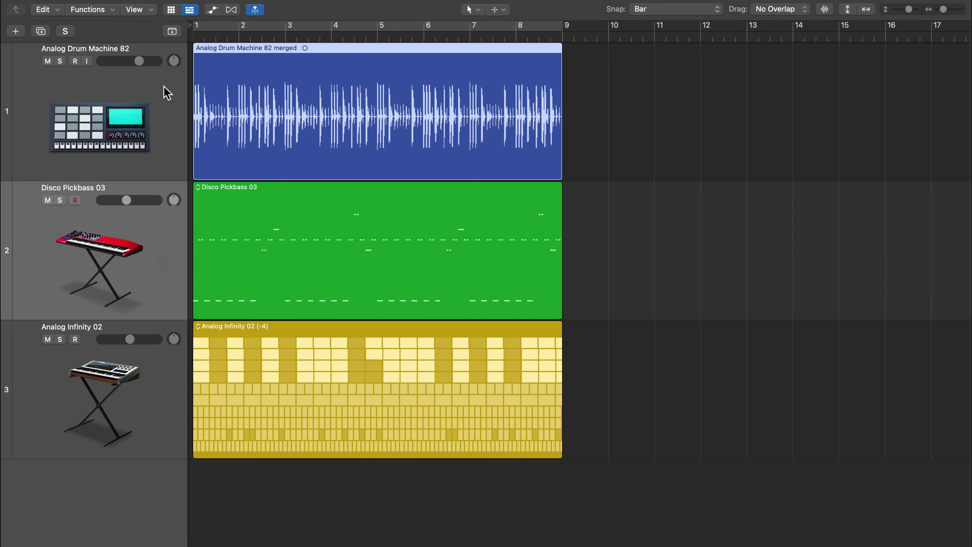
# Select the Analog Drum Machine 82 track, paste the drum region onto it at bar 10, and undo the paste.
pyautogui.click(163, 94)
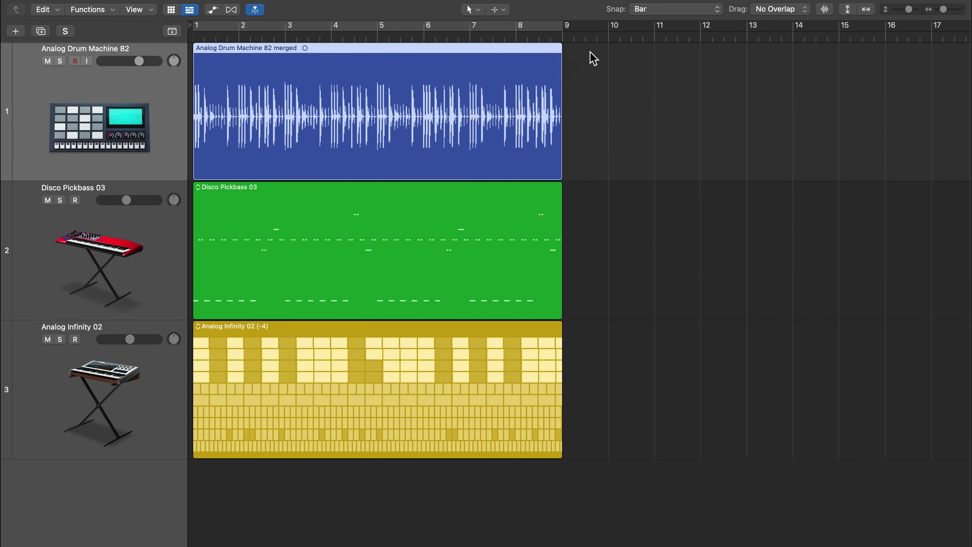
pyautogui.click(608, 35)
pyautogui.press('super+v')
pyautogui.press('super+Left')
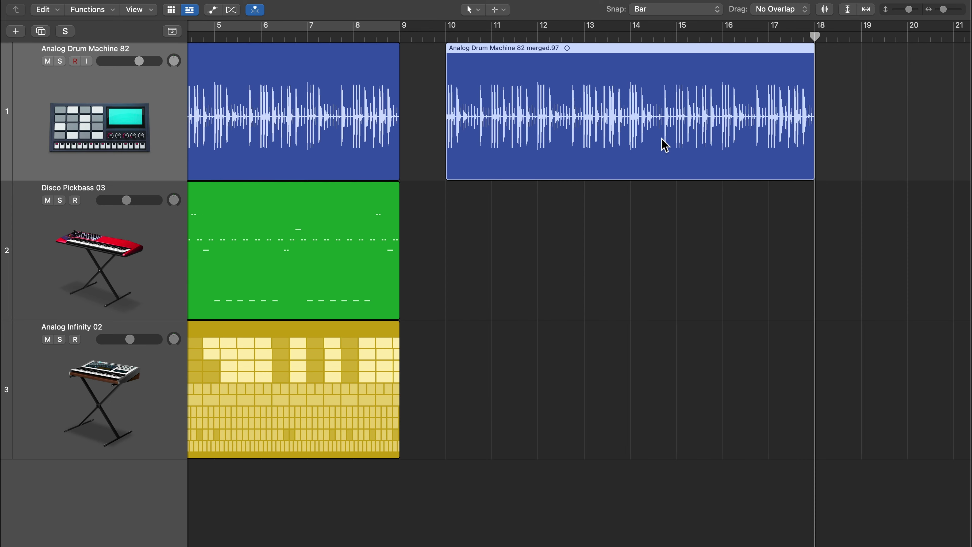
pyautogui.press('super+Right')
pyautogui.press('super+z')
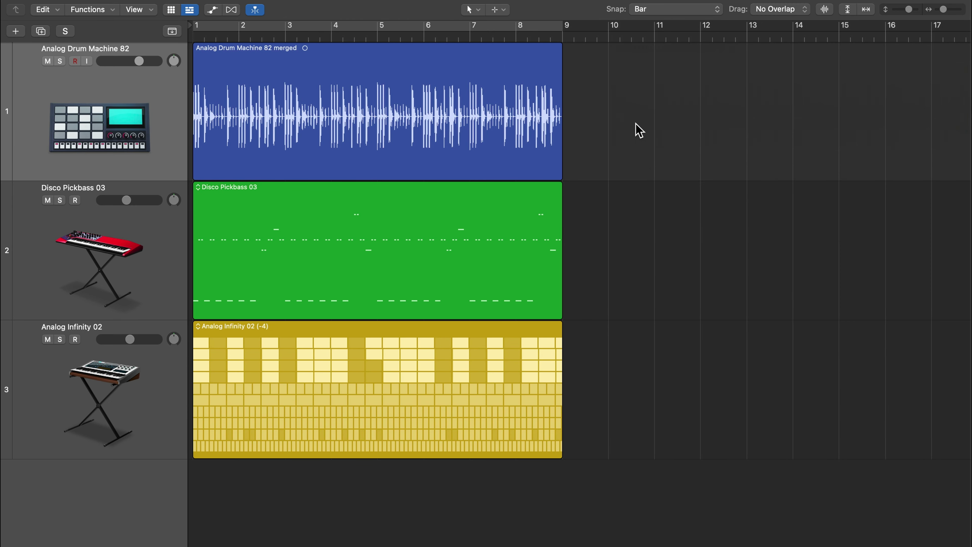
pyautogui.press('Return')
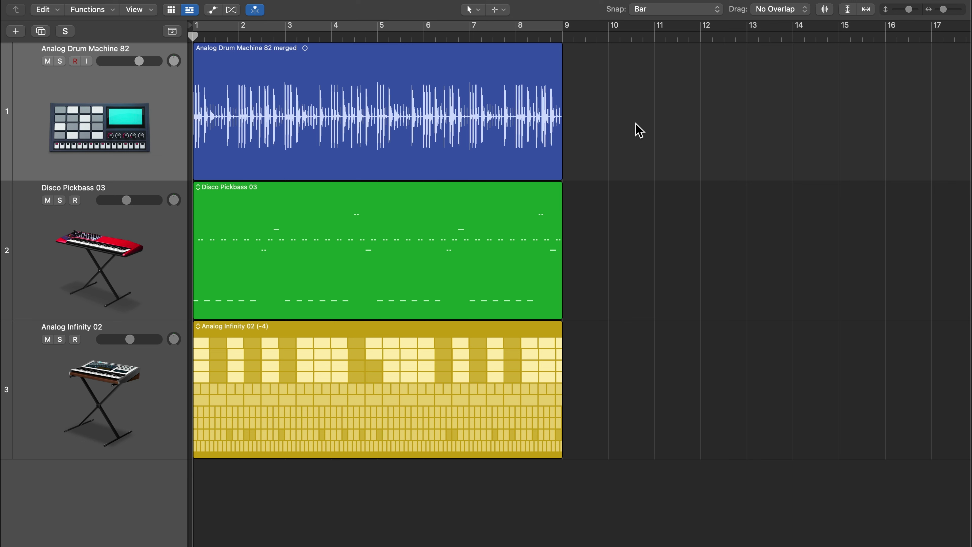
# Cut the regions on all three tracks and paste them on the same tracks starting at bar 9.
pyautogui.moveTo(638, 130); pyautogui.dragTo(475, 363)
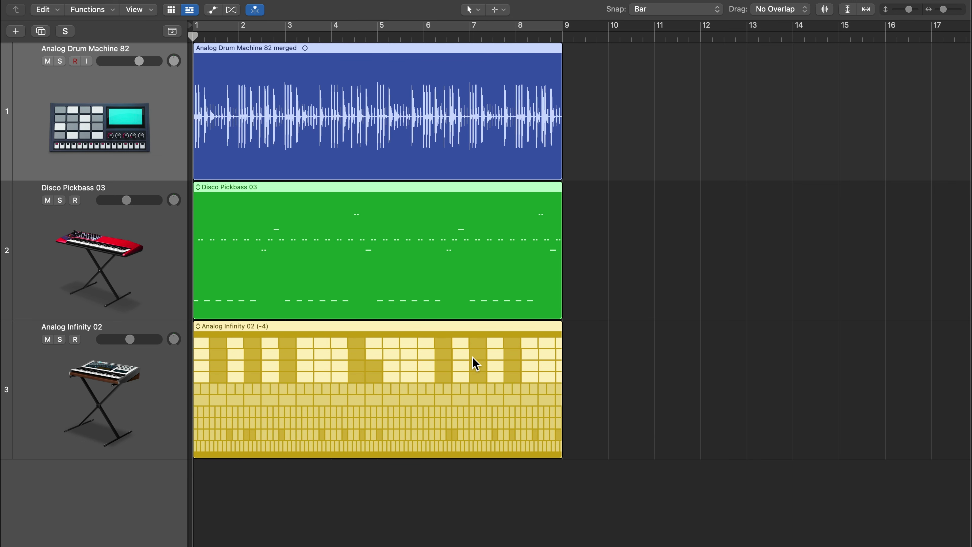
pyautogui.press('Delete')
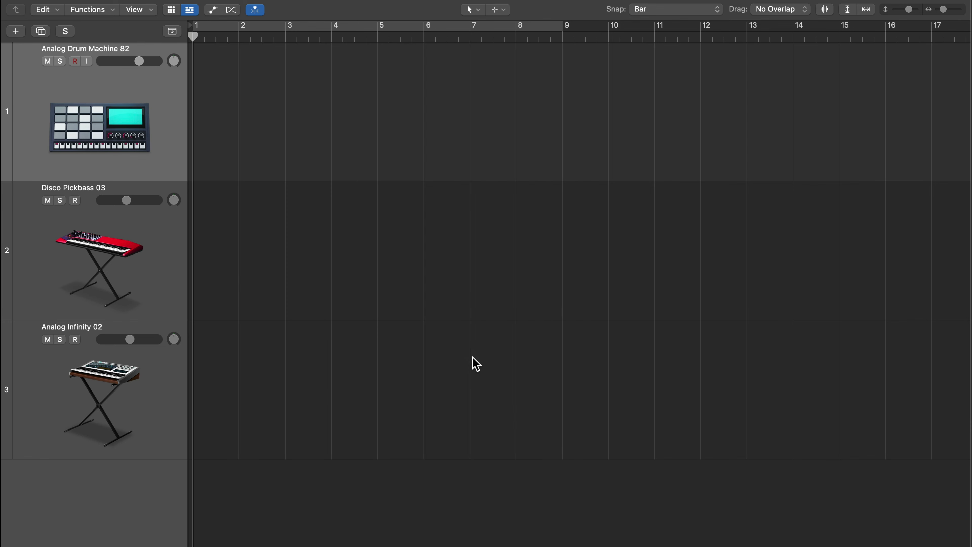
pyautogui.moveTo(592, 35); pyautogui.dragTo(559, 50)
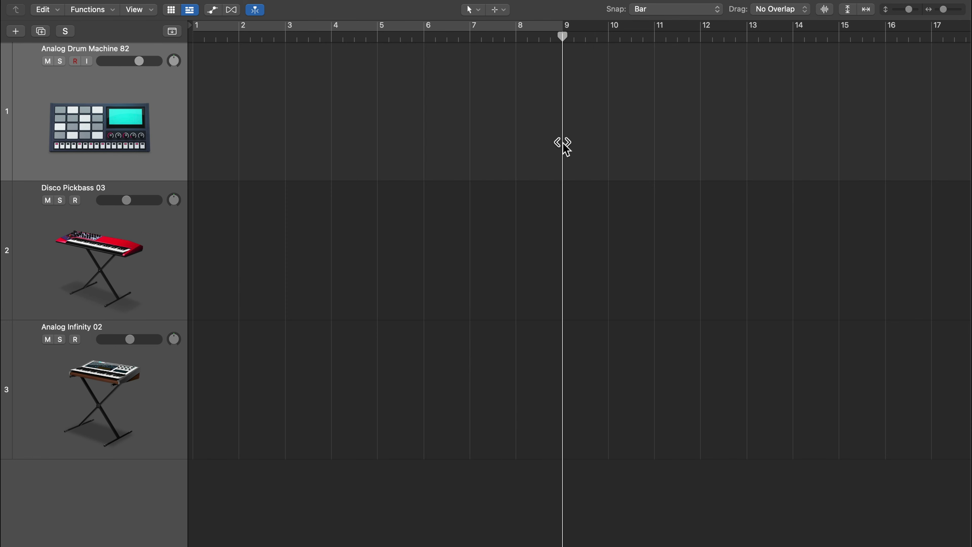
pyautogui.press('super+v')
pyautogui.hscroll(-3, 408, 149)
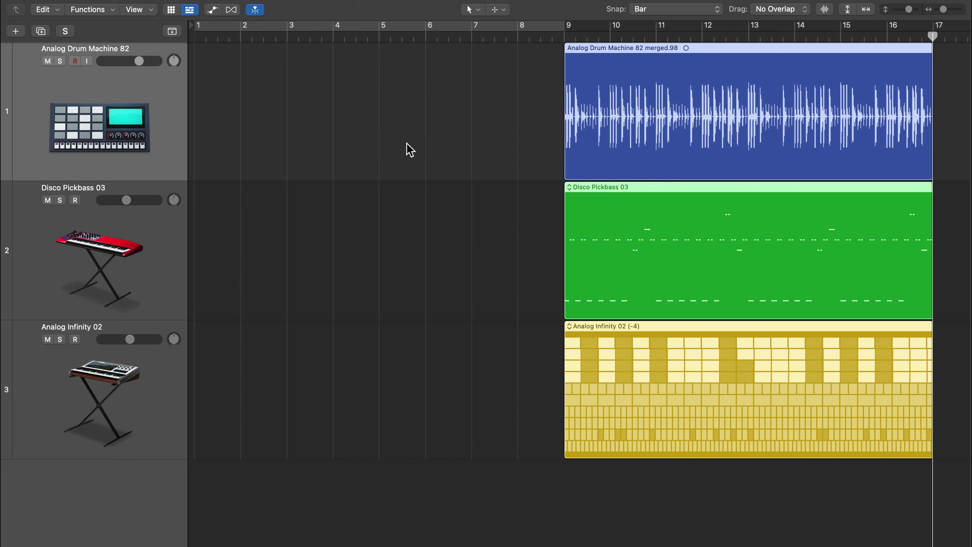
# Move the three pasted regions together back to bar 1.
pyautogui.moveTo(394, 111); pyautogui.dragTo(655, 432)
pyautogui.moveTo(734, 135); pyautogui.dragTo(388, 134)
pyautogui.click(613, 100)
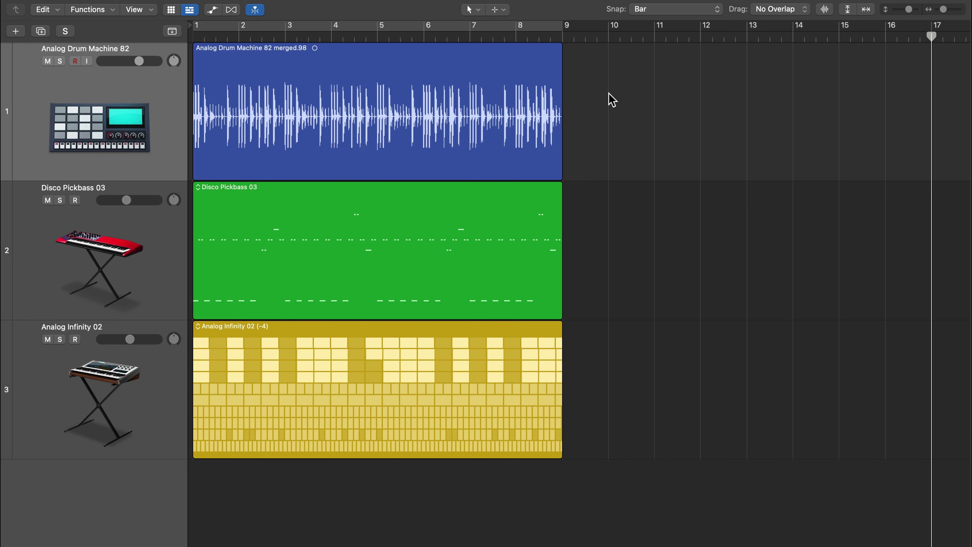
# Copy the three regions together along their tracks and align the copies to start at bar 9.
pyautogui.press('super+Left')
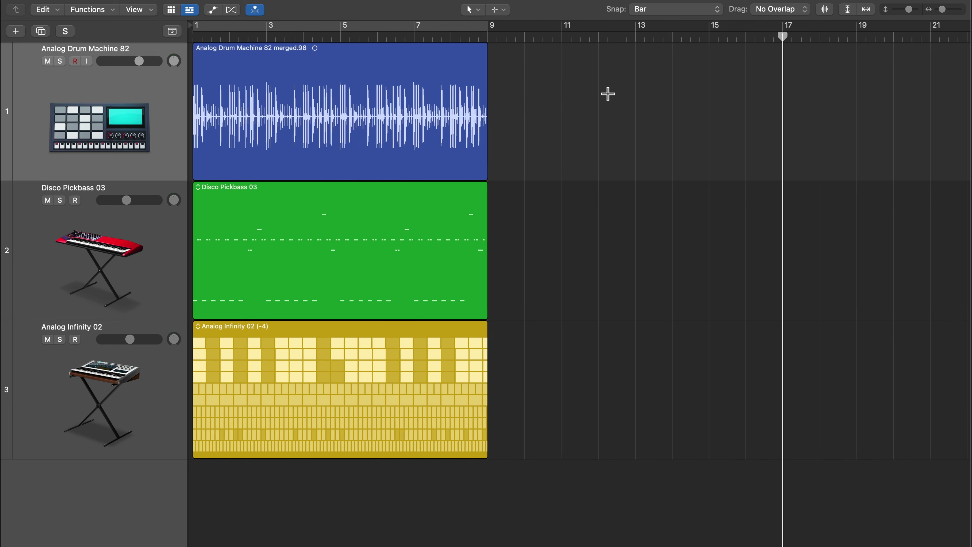
pyautogui.moveTo(613, 92); pyautogui.dragTo(278, 359)
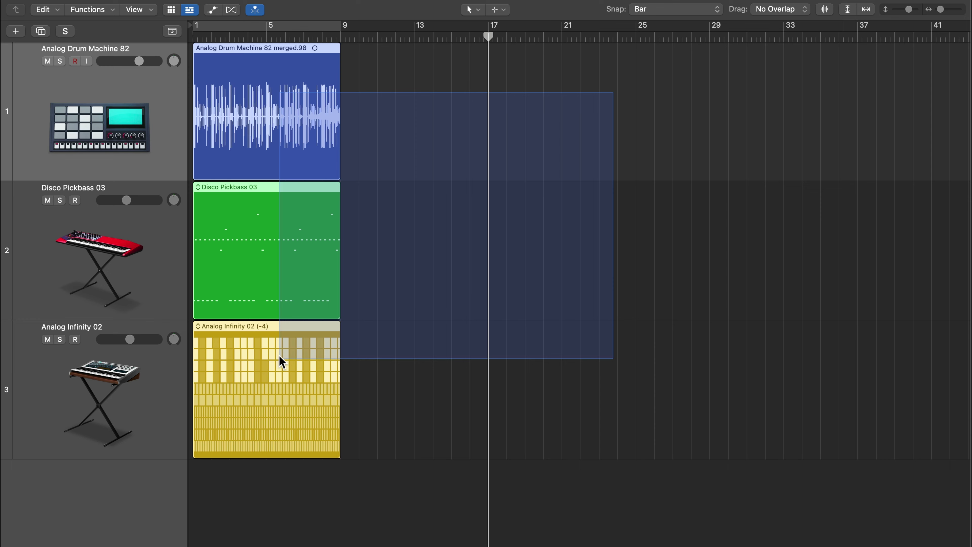
pyautogui.moveTo(472, 114); pyautogui.dragTo(264, 383)
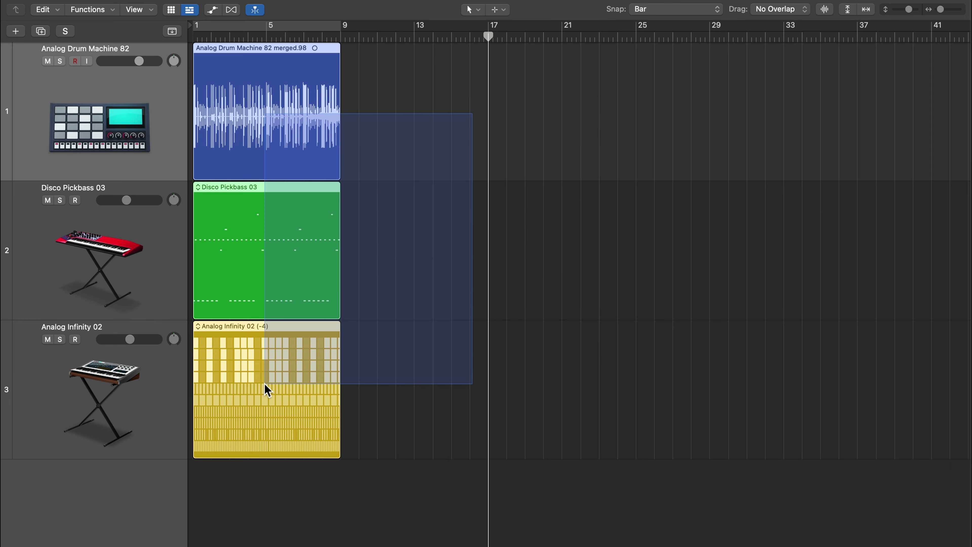
pyautogui.moveTo(295, 152); pyautogui.dragTo(498, 287)
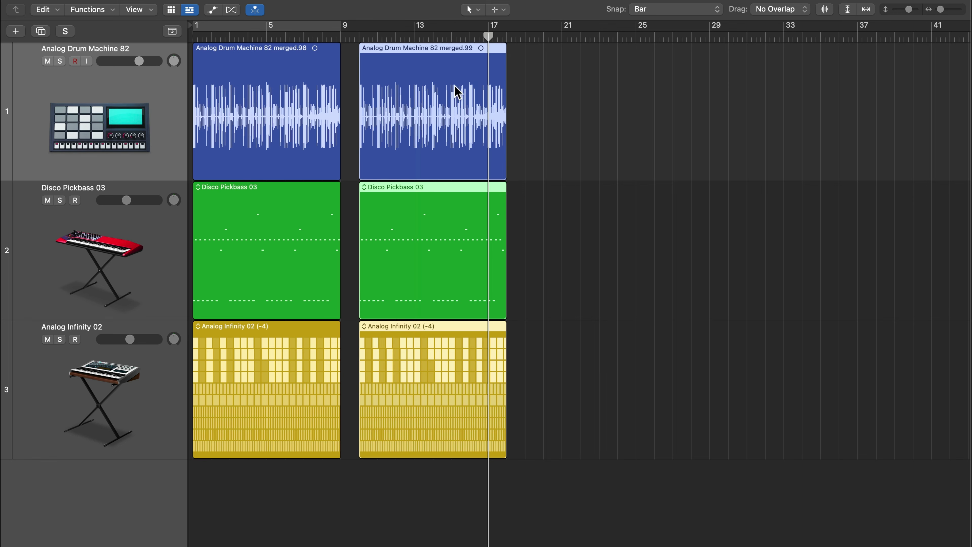
pyautogui.moveTo(460, 95); pyautogui.dragTo(442, 87)
# Repeat the three copied regions once so the new set starts at bar 17, and clear the selection.
pyautogui.moveTo(594, 84); pyautogui.dragTo(430, 358)
pyautogui.press('super+r')
pyautogui.click(767, 179)
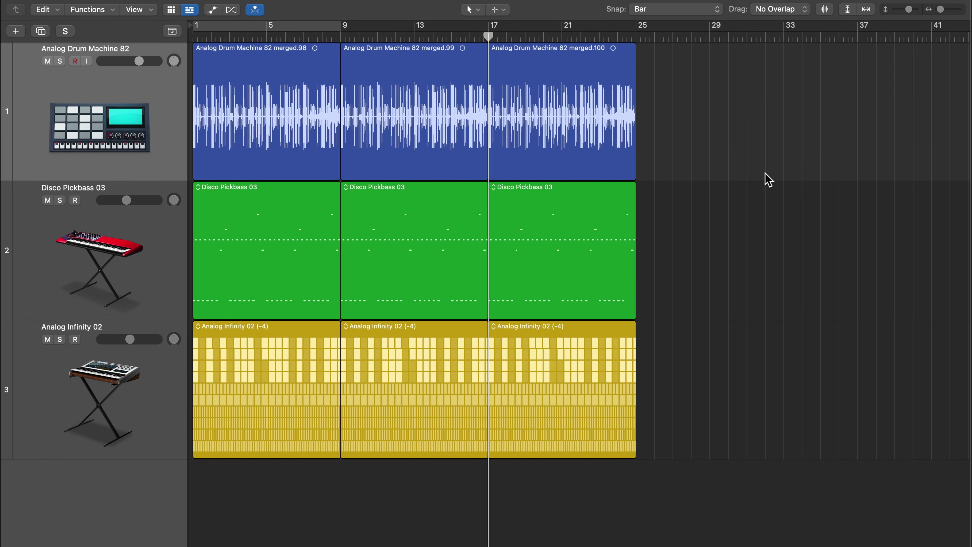
# Place the playhead at bar 13 and split the middle drum region on track 1 there.
pyautogui.moveTo(488, 36); pyautogui.dragTo(415, 37)
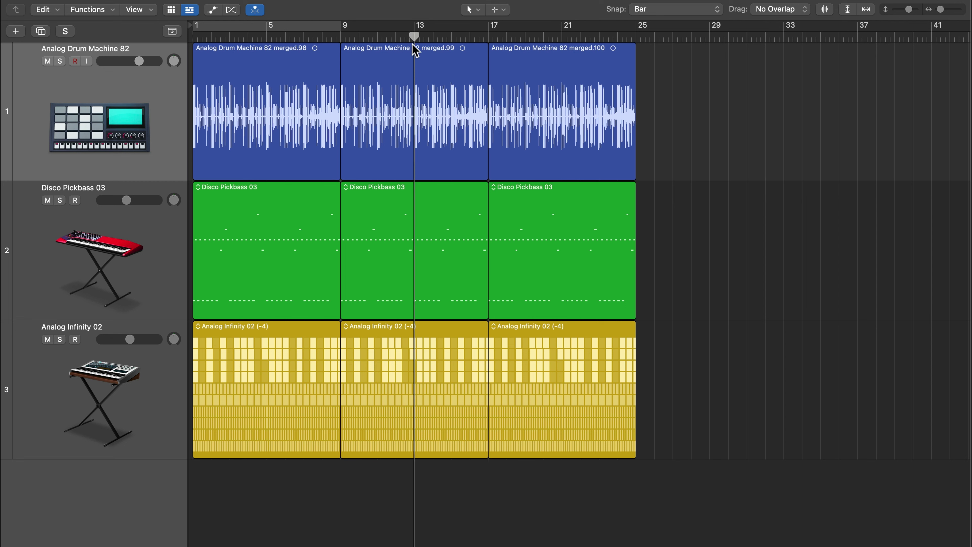
pyautogui.moveTo(415, 36)
pyautogui.mouseDown()
pyautogui.moveTo(562, 37)
pyautogui.moveTo(275, 48)
pyautogui.moveTo(304, 36)
pyautogui.moveTo(415, 37)
pyautogui.mouseUp()
pyautogui.click(415, 102)
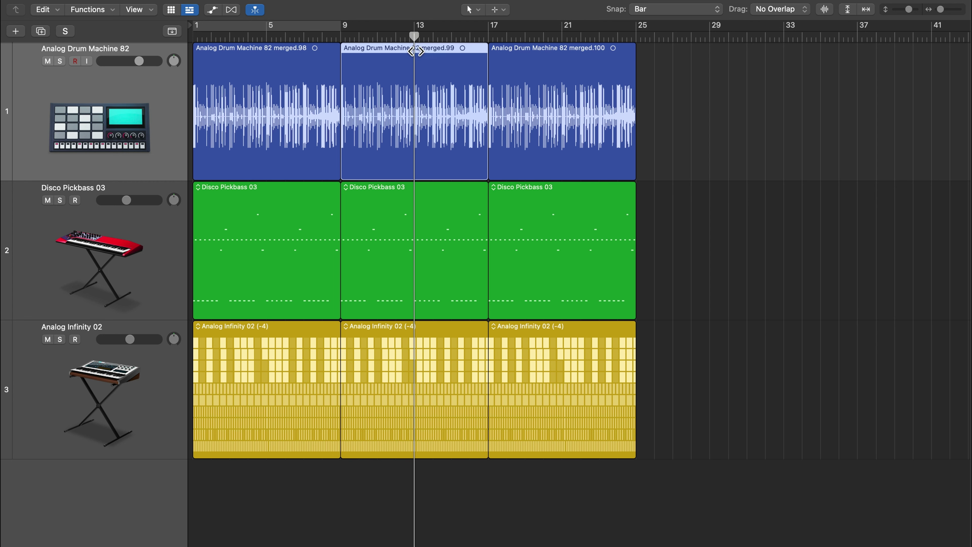
pyautogui.scroll(2, 414, 79)
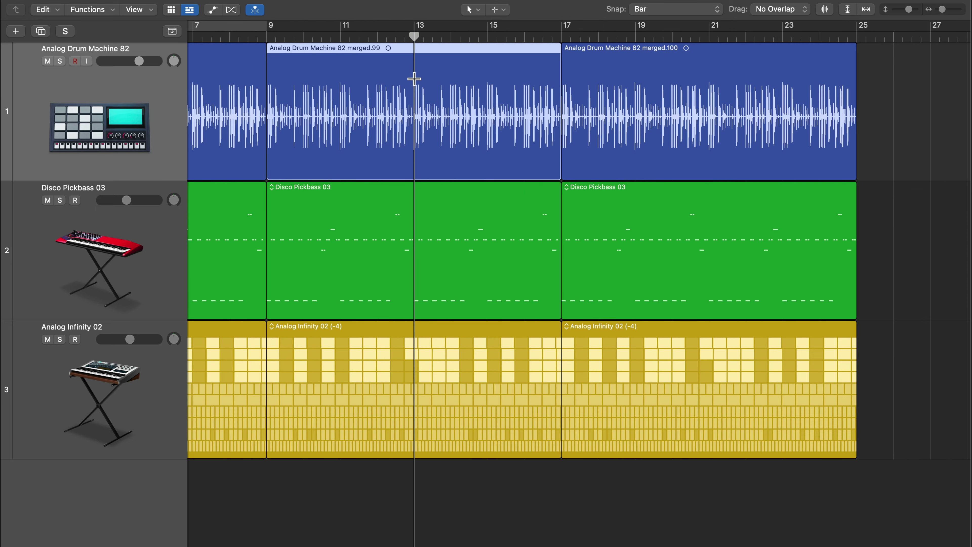
pyautogui.click(414, 79)
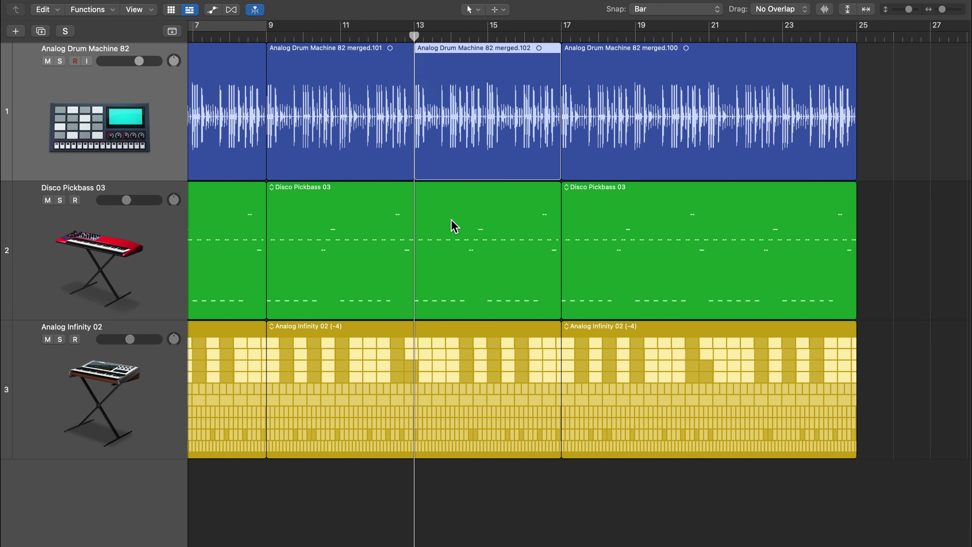
# Place the playhead at bar 11 and step the selection between the drum regions on either side of bar 13.
pyautogui.click(454, 226)
pyautogui.click(427, 384)
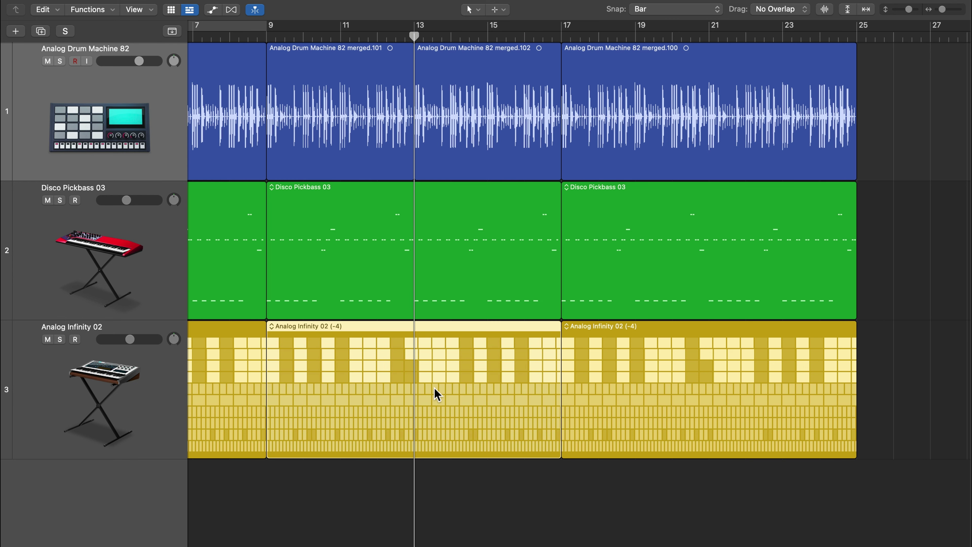
pyautogui.moveTo(416, 29); pyautogui.dragTo(327, 35)
pyautogui.click(429, 73)
pyautogui.press('Left')
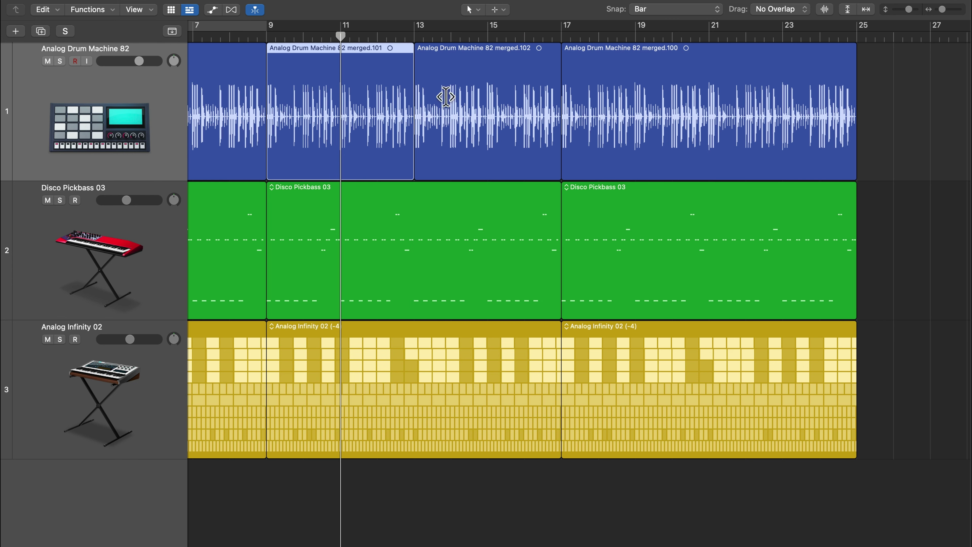
pyautogui.press('Right')
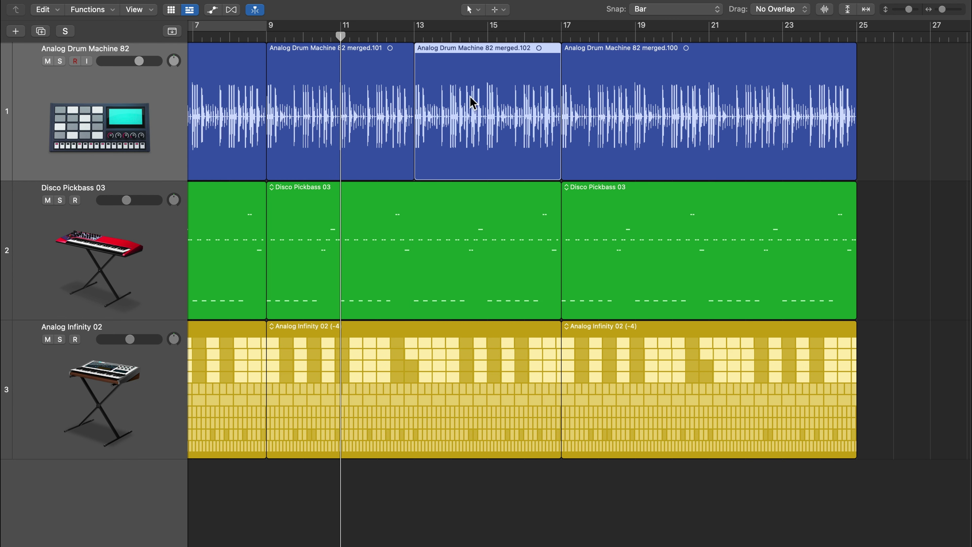
# Split the middle Disco Pickbass region on track 2 at bar 15.
pyautogui.click(487, 35)
pyautogui.click(450, 261)
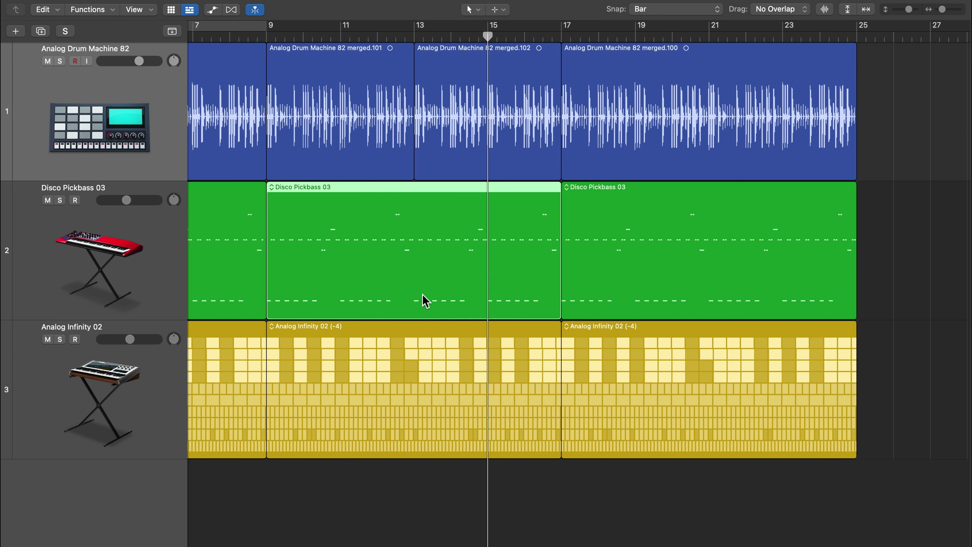
pyautogui.press('super+t')
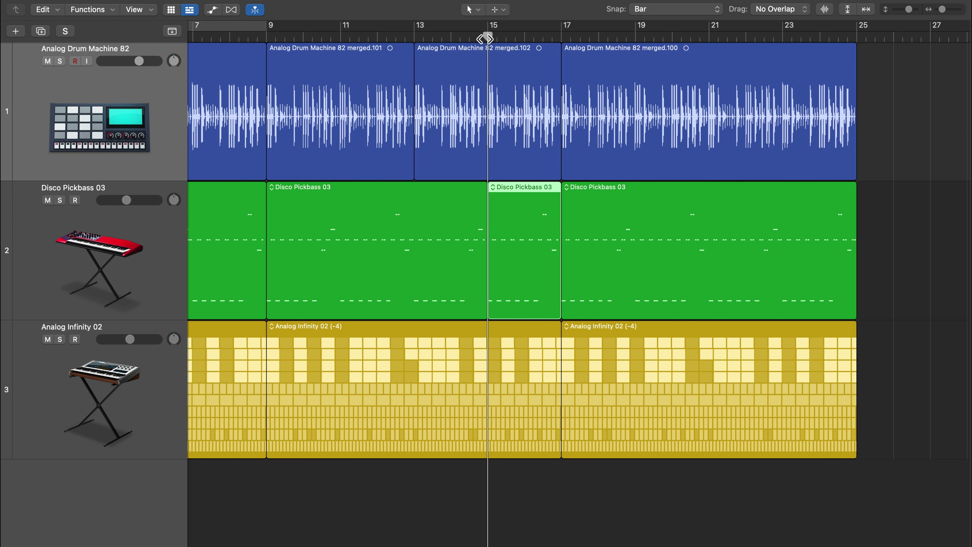
pyautogui.moveTo(486, 36); pyautogui.dragTo(421, 38)
pyautogui.press('.')
pyautogui.press('.')
pyautogui.scroll(-3, 415, 309)
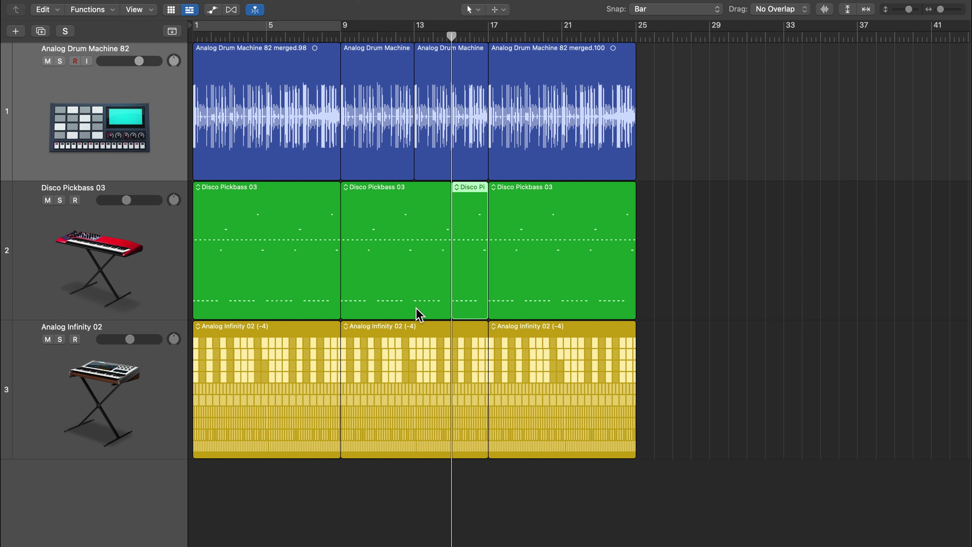
# Select the regions from bar 13 onward on all three tracks with one selection area, and clear the selection.
pyautogui.click(737, 245)
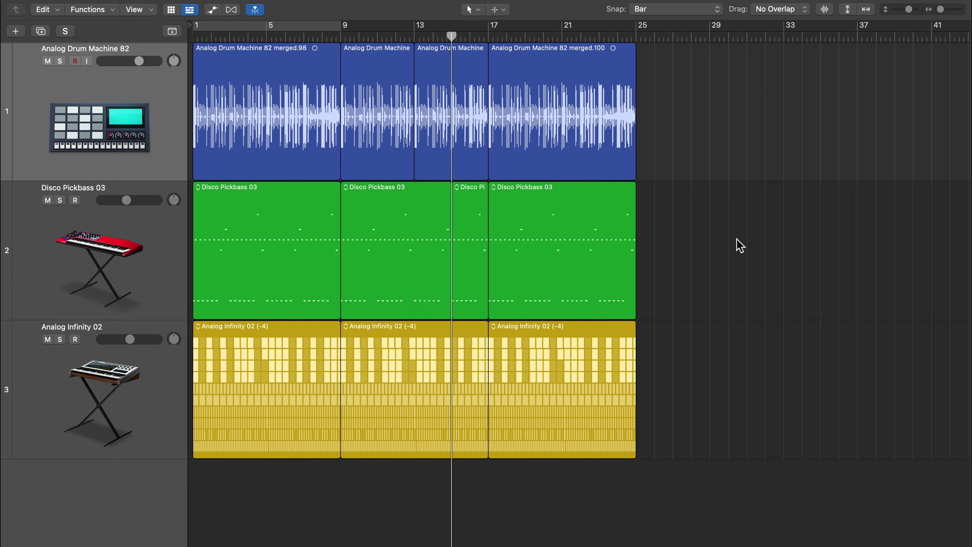
pyautogui.moveTo(744, 122); pyautogui.dragTo(422, 403)
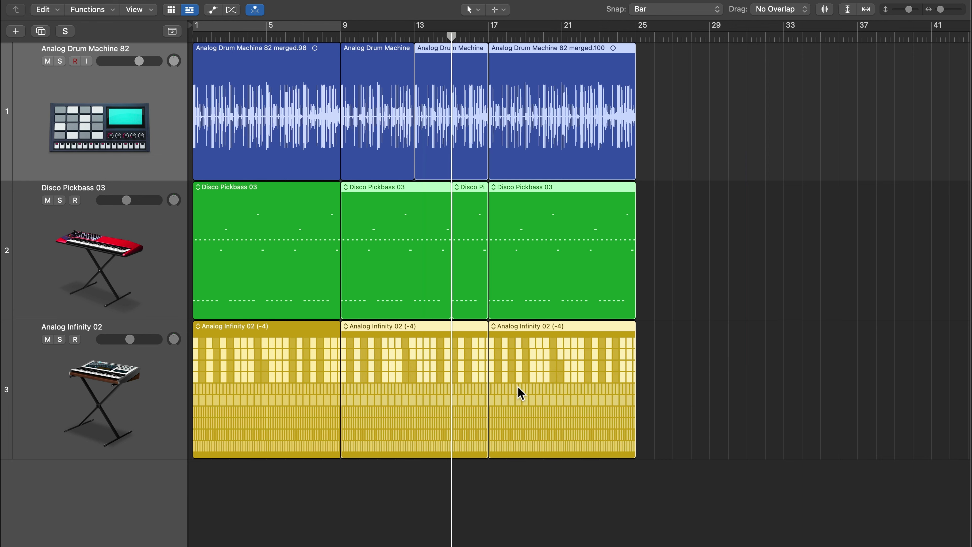
pyautogui.click(800, 327)
# Place the playhead at bar 12 and select together the drum region at bar 13, the short bass region at bar 15 and the first synth region.
pyautogui.click(394, 39)
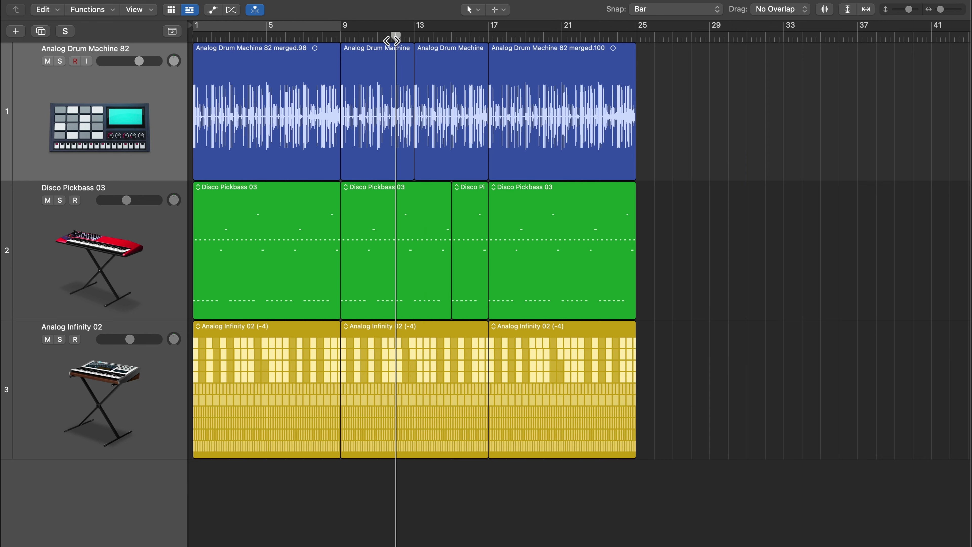
pyautogui.click(445, 99)
pyautogui.click(463, 219)
pyautogui.click(258, 428)
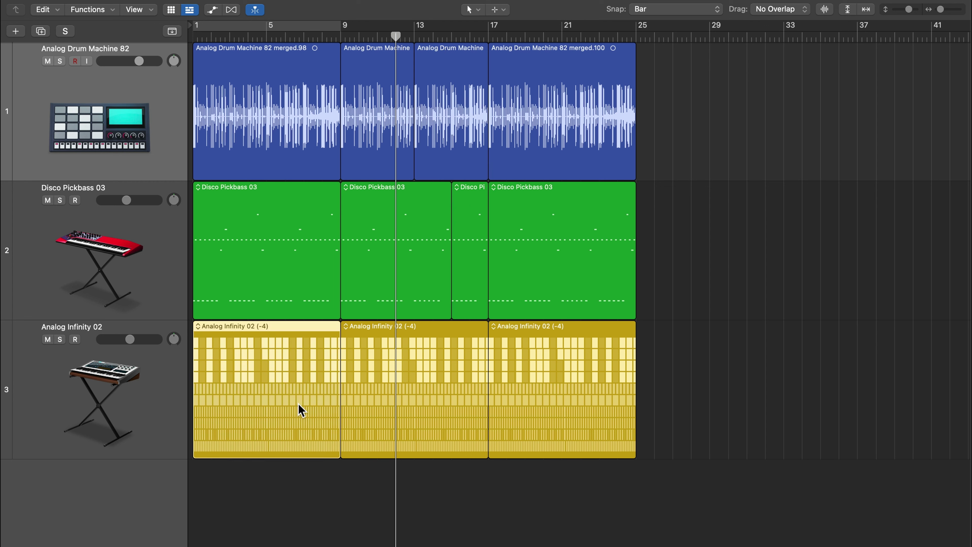
pyautogui.keyDown('shift'); pyautogui.click(474, 230); pyautogui.keyUp('shift')
pyautogui.keyDown('shift'); pyautogui.click(467, 133); pyautogui.keyUp('shift')
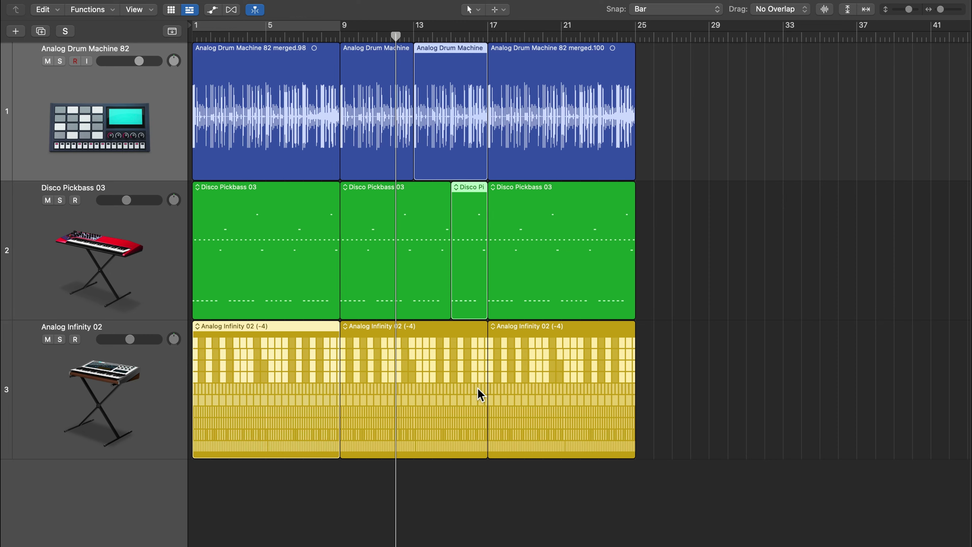
# Copy the three selected regions together along their tracks so the drum copy starts at bar 37.
pyautogui.hscroll(1, 459, 307)
pyautogui.moveTo(440, 141); pyautogui.dragTo(887, 150)
pyautogui.press('super+z')
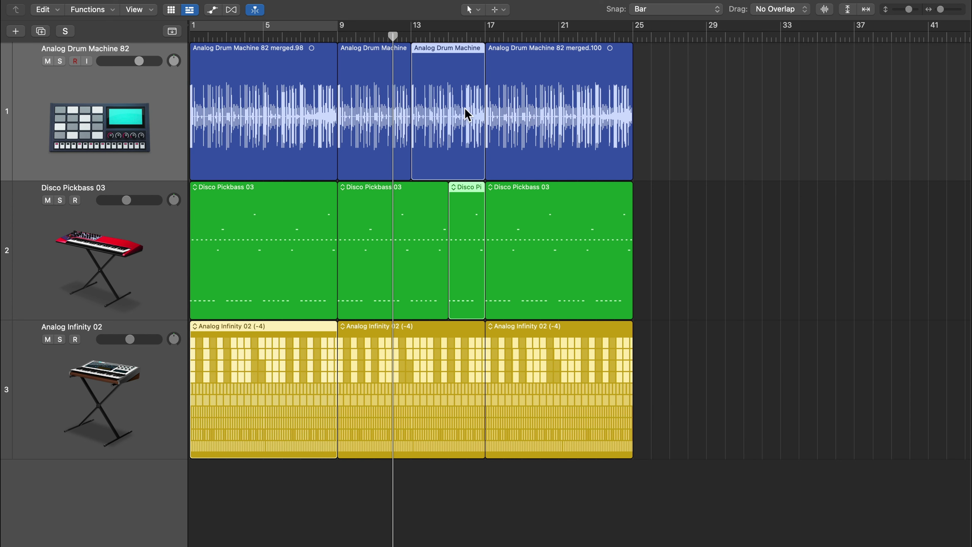
pyautogui.moveTo(458, 115); pyautogui.dragTo(896, 136)
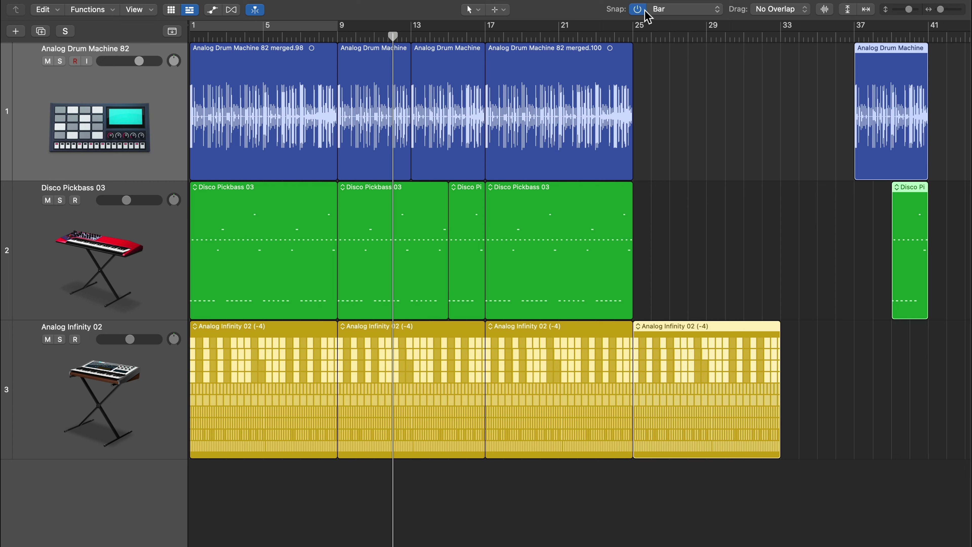
# Delete the three copies and all Disco Pickbass and Analog Infinity regions from bar 9 onward.
pyautogui.moveTo(653, 11)
pyautogui.press('Delete')
pyautogui.moveTo(749, 245); pyautogui.dragTo(402, 393)
pyautogui.press('Delete')
# Move the drum region at bar 17 onto the Disco Pickbass track, undo the move, and turn Snap off.
pyautogui.moveTo(763, 107); pyautogui.dragTo(525, 244)
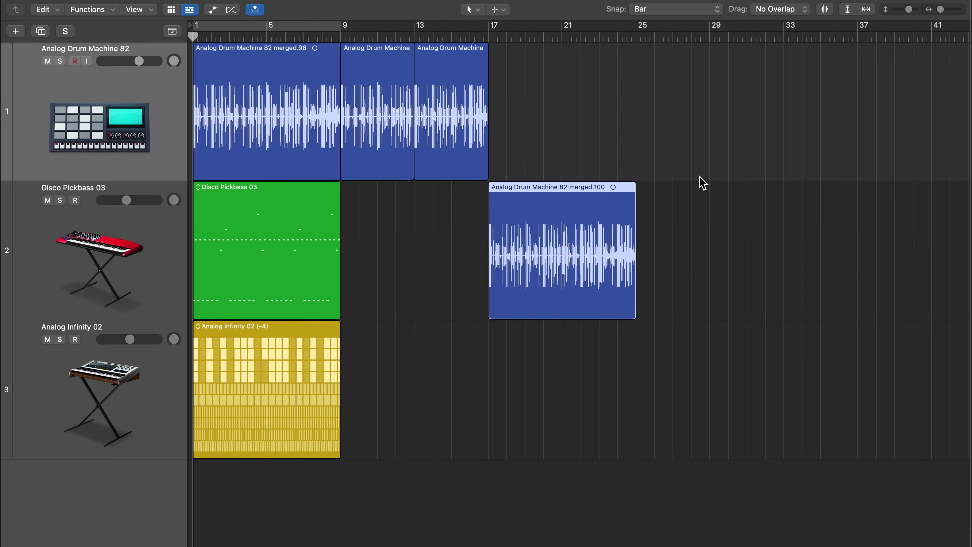
pyautogui.press('super+z')
pyautogui.click(637, 9)
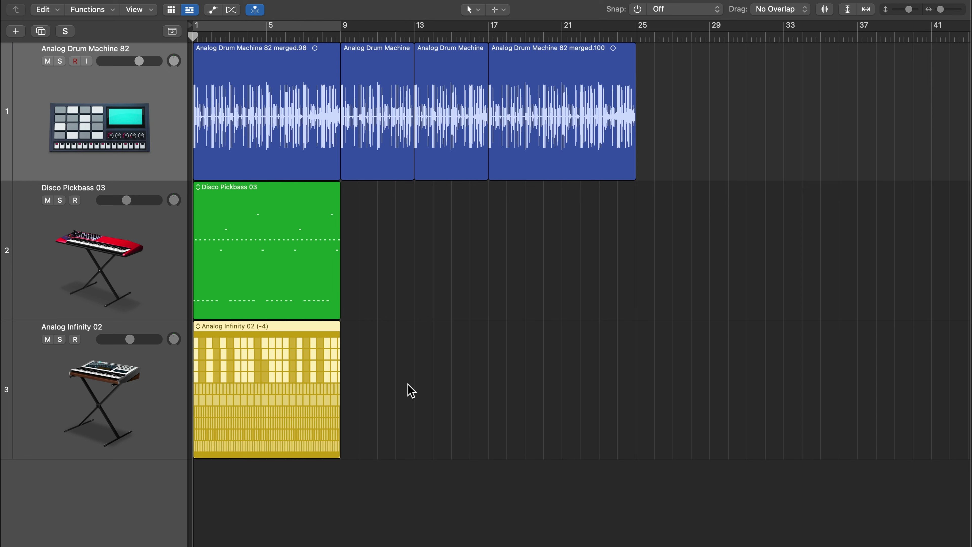
# Delete all drum regions from bar 9 onward on track 1.
pyautogui.moveTo(699, 111); pyautogui.dragTo(400, 111)
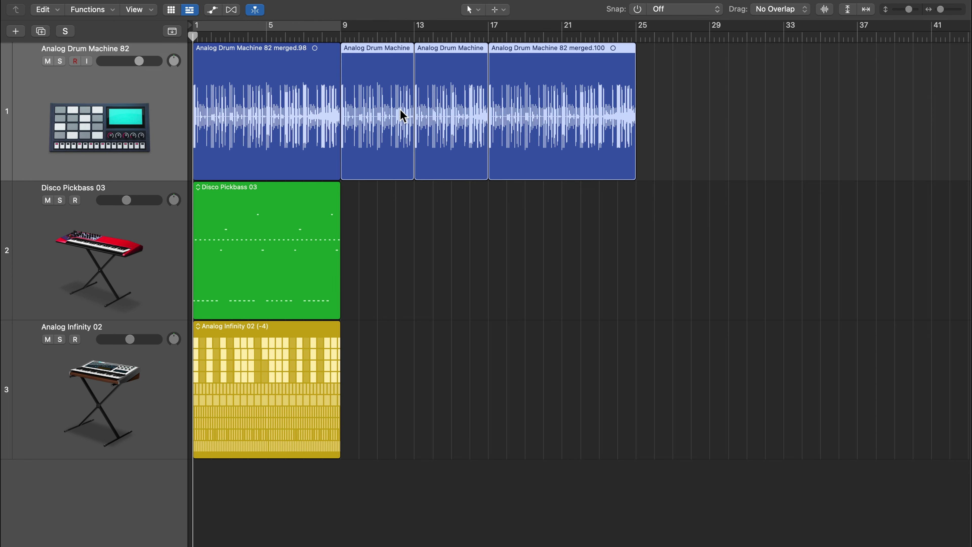
pyautogui.press('Delete')
pyautogui.press('super+Right')
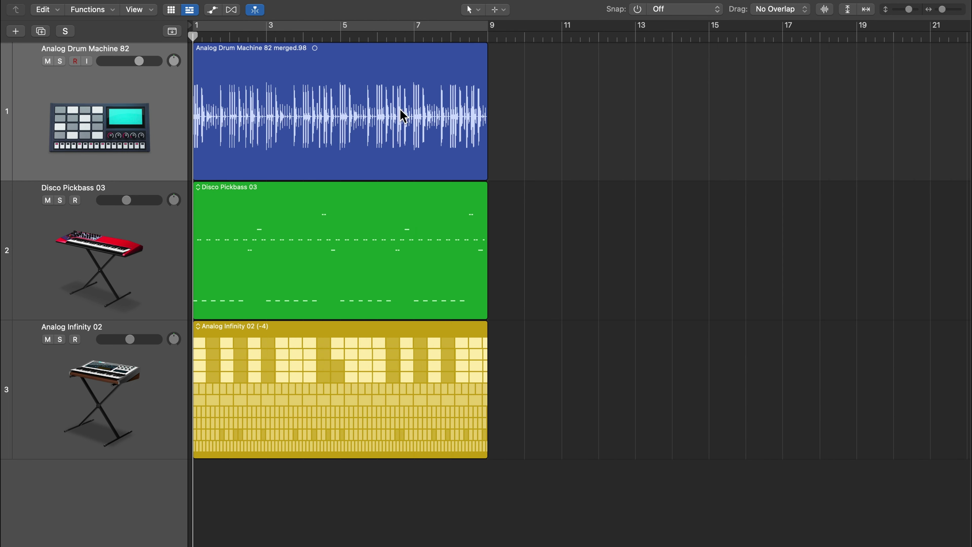
# Duplicate the Disco Pickbass track, try placing its region on the new track, and undo both changes.
pyautogui.click(320, 209)
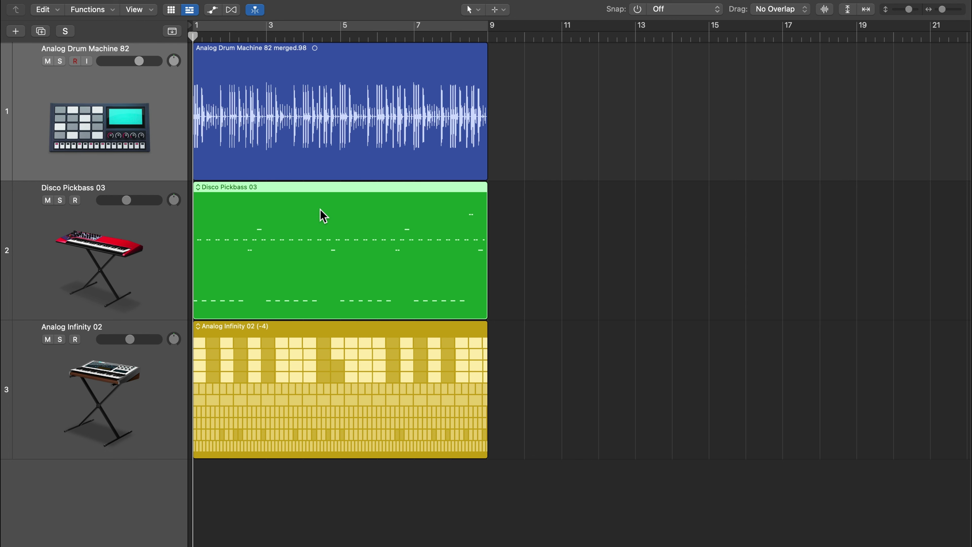
pyautogui.click(82, 248)
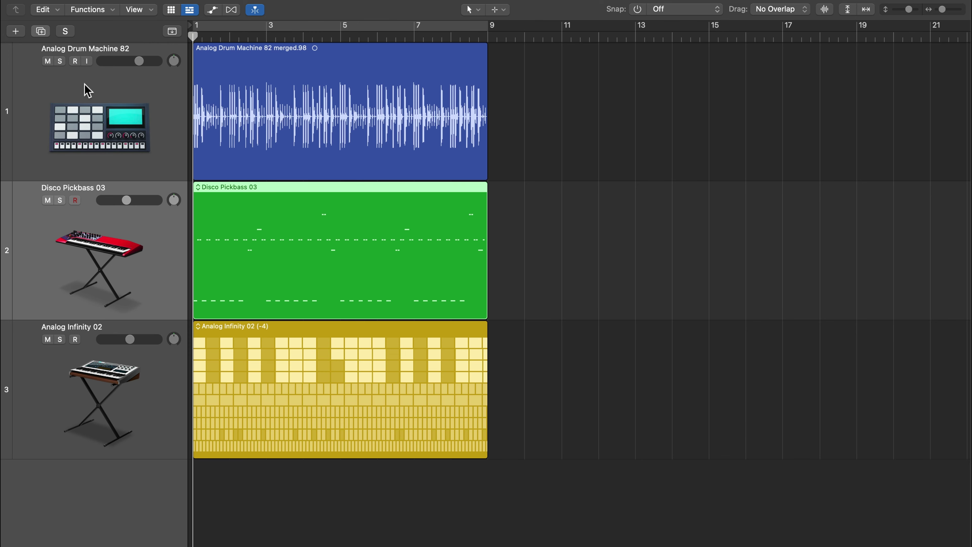
pyautogui.press('super+d')
pyautogui.moveTo(332, 282); pyautogui.dragTo(568, 413)
pyautogui.press('super+z')
pyautogui.press('super+z')
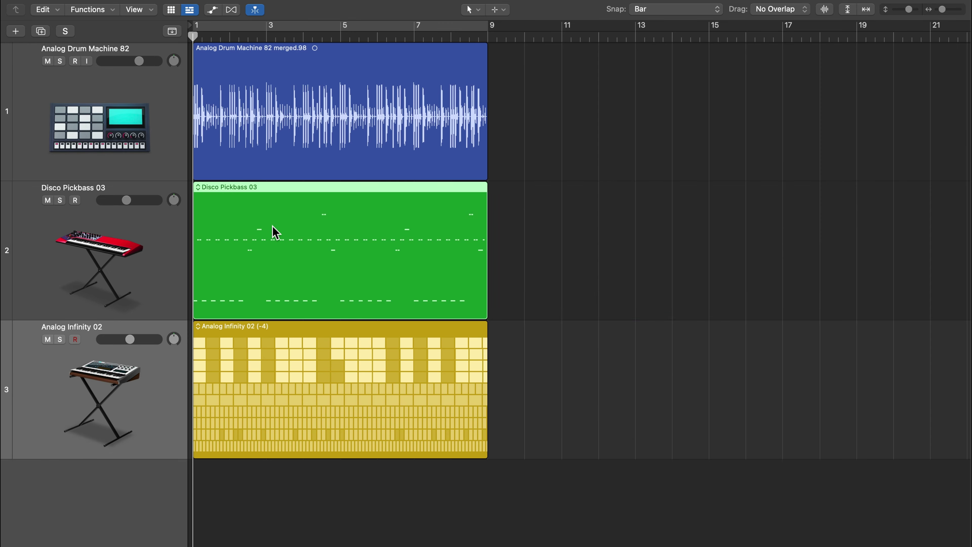
# Create aliases of the Disco Pickbass and Analog Infinity regions on their own tracks, starting at bar 9.
pyautogui.moveTo(272, 230); pyautogui.dragTo(548, 252)
pyautogui.moveTo(555, 255); pyautogui.dragTo(550, 257)
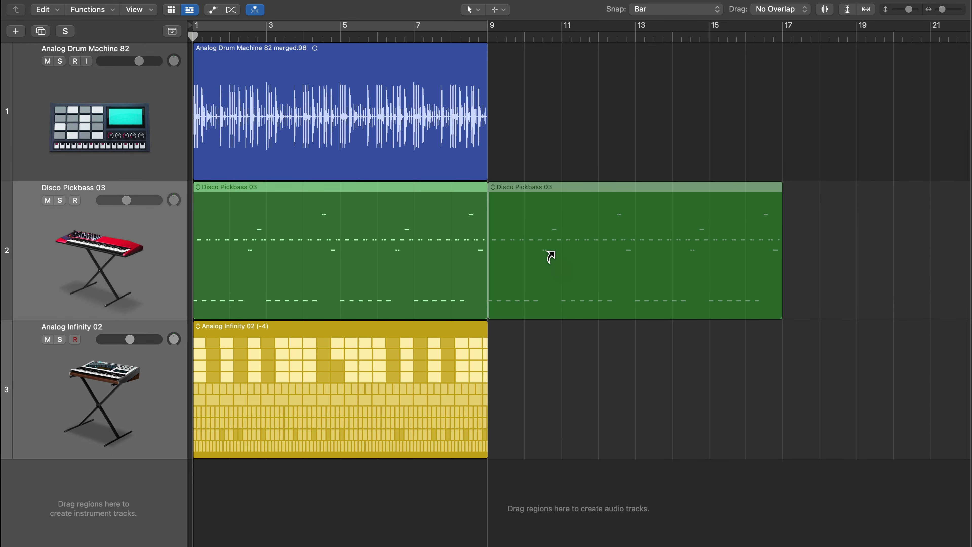
pyautogui.moveTo(551, 256); pyautogui.dragTo(555, 270)
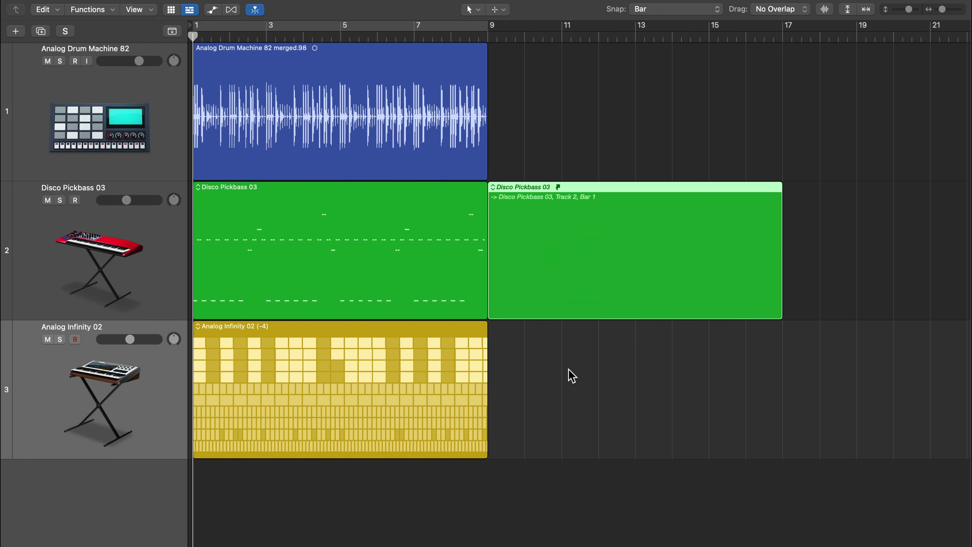
pyautogui.click(469, 281)
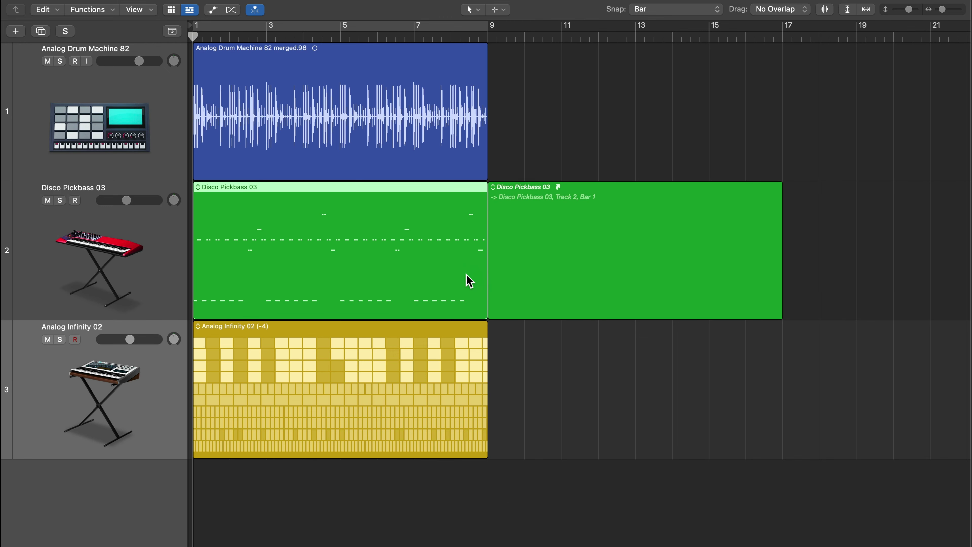
pyautogui.click(502, 256)
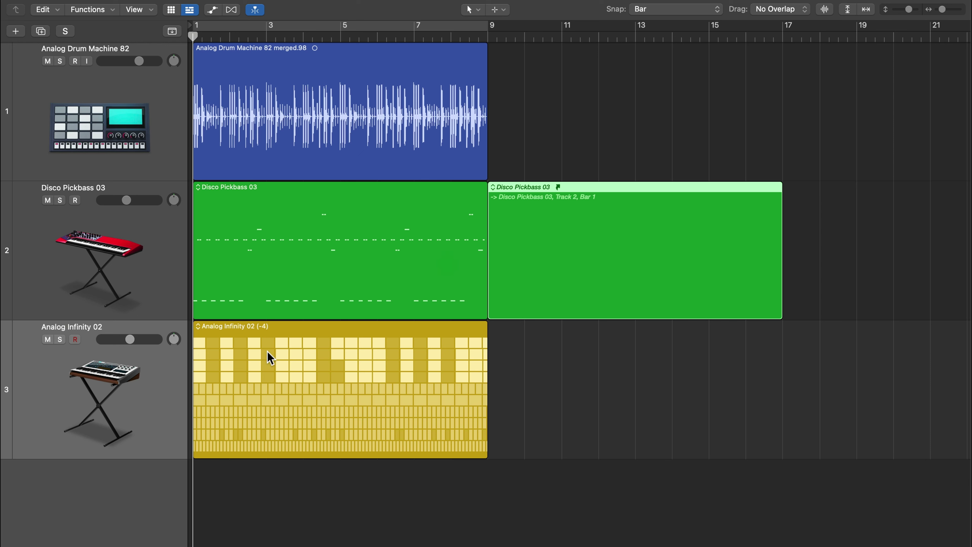
pyautogui.moveTo(267, 352); pyautogui.dragTo(570, 381)
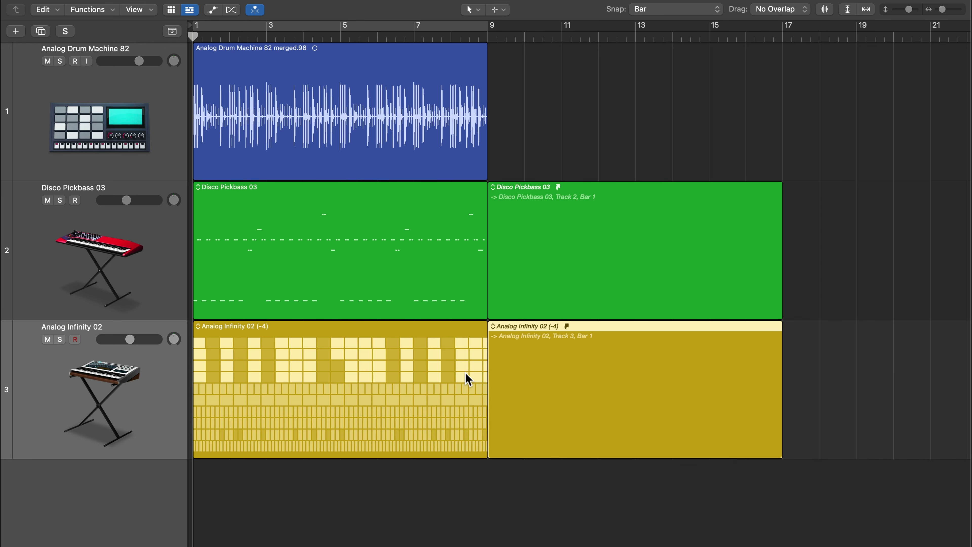
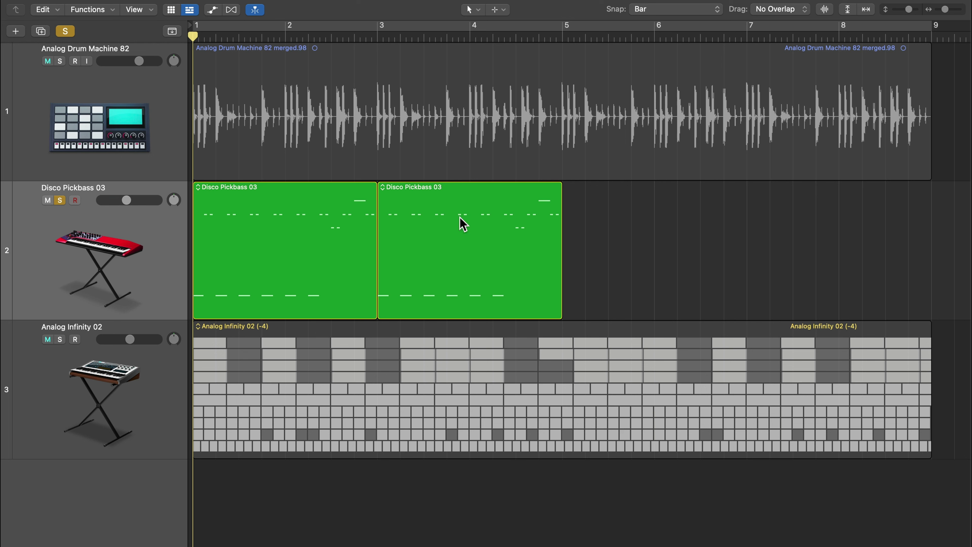
# Replace the second Disco Pickbass region at bar 3 with an alias of the first region.
pyautogui.click(449, 241)
pyautogui.press('Delete')
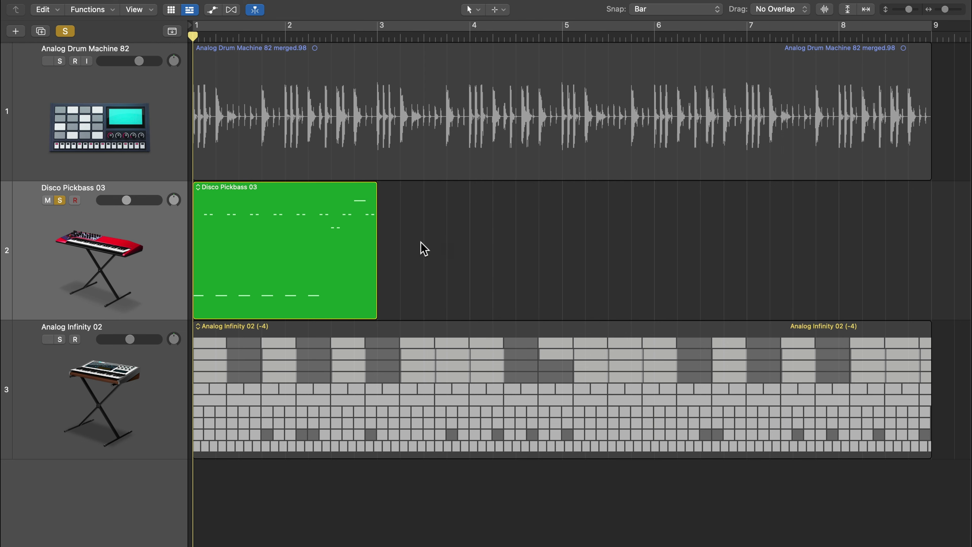
pyautogui.click(281, 244)
pyautogui.moveTo(280, 244); pyautogui.dragTo(483, 245)
# Transpose the first three pairs of upper notes in the original Disco Pickbass region up a semitone in the Piano Roll.
pyautogui.doubleClick(254, 223)
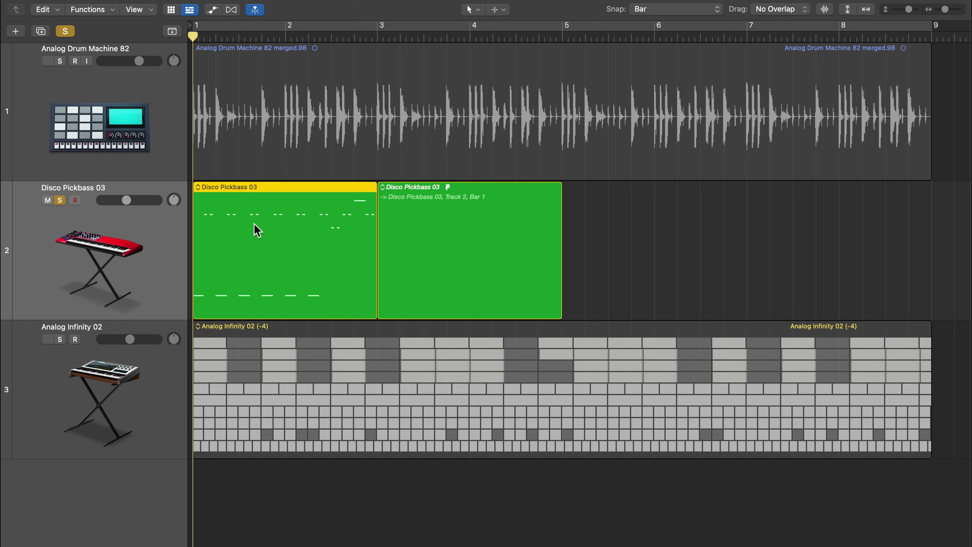
pyautogui.moveTo(195, 439); pyautogui.dragTo(466, 499)
pyautogui.hotkey('alt', 'Up')
pyautogui.press('e')
pyautogui.click(662, 234)
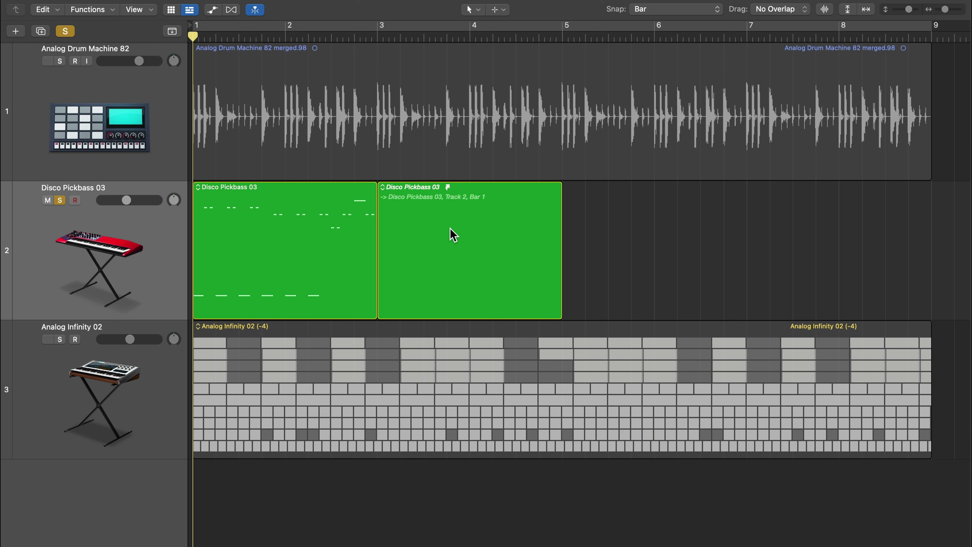
# Select the alias at bar 3 and play the soloed Disco Pickbass track from bar 1.
pyautogui.click(453, 235)
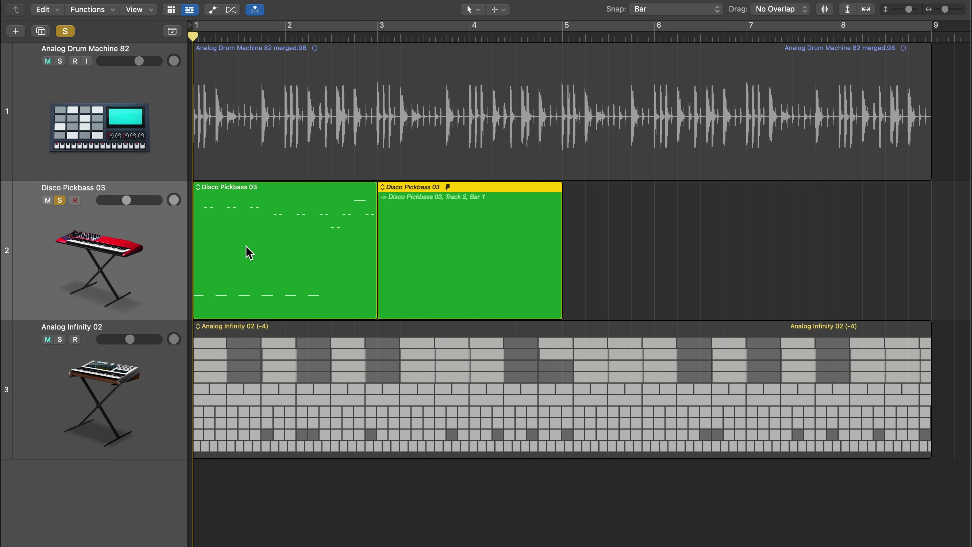
pyautogui.press('space')
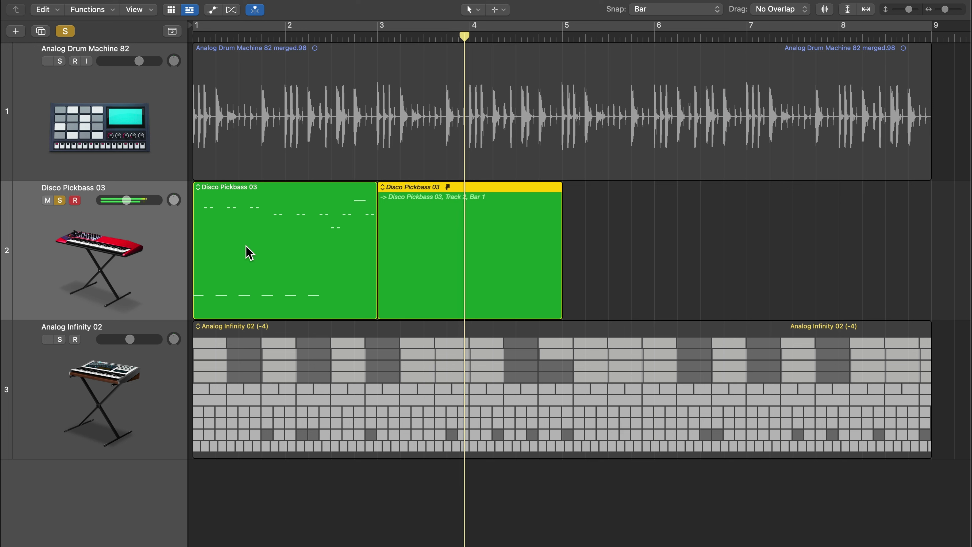
# Stop playback of the soloed Disco Pickbass track.
pyautogui.press('space')
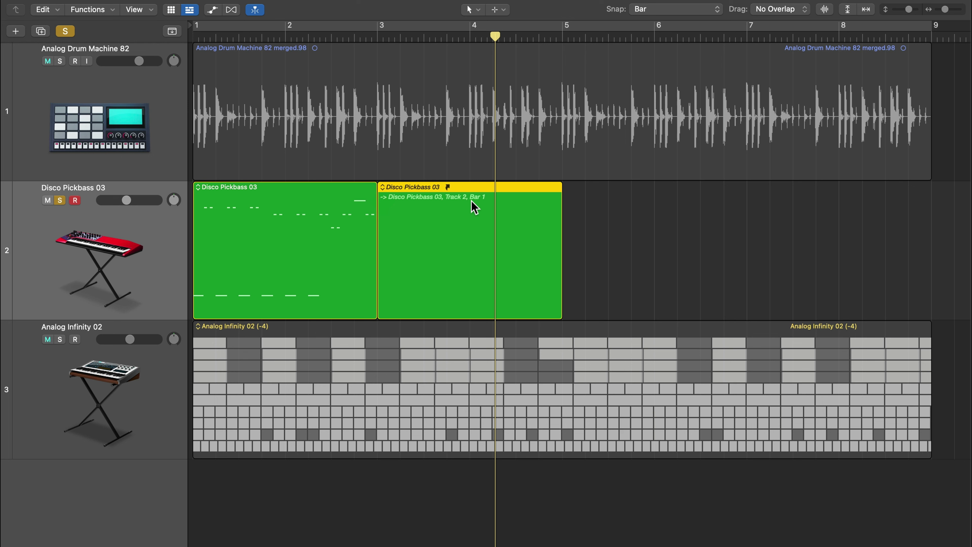
pyautogui.hotkey('ctrl', 'alt', 'a')
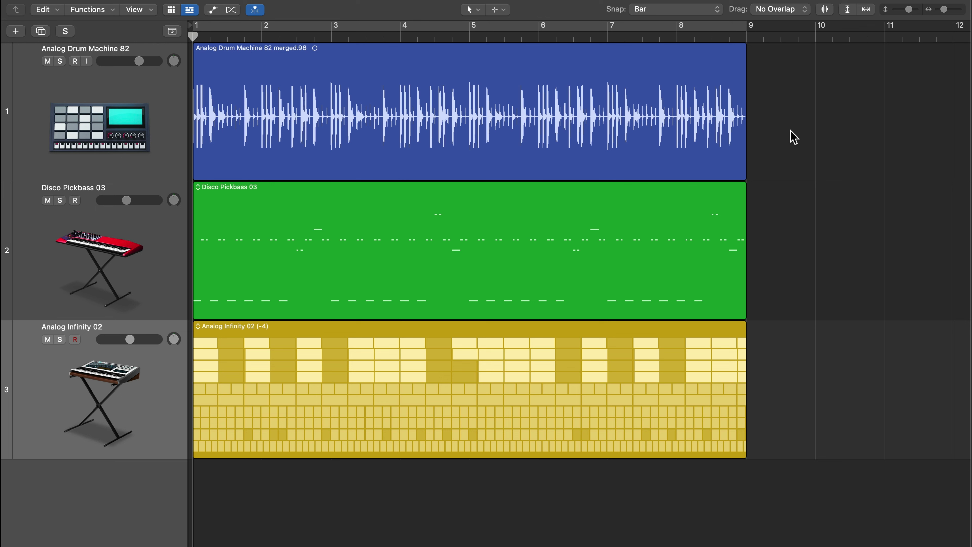
# Select the eight-bar Disco Pickbass region, solo its track and transpose the region up two semitones.
pyautogui.click(379, 259)
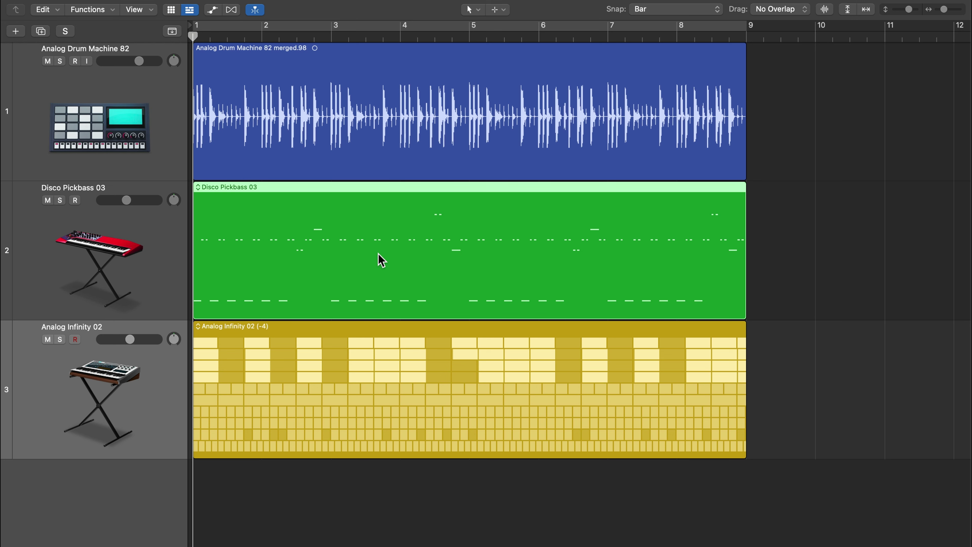
pyautogui.press('s')
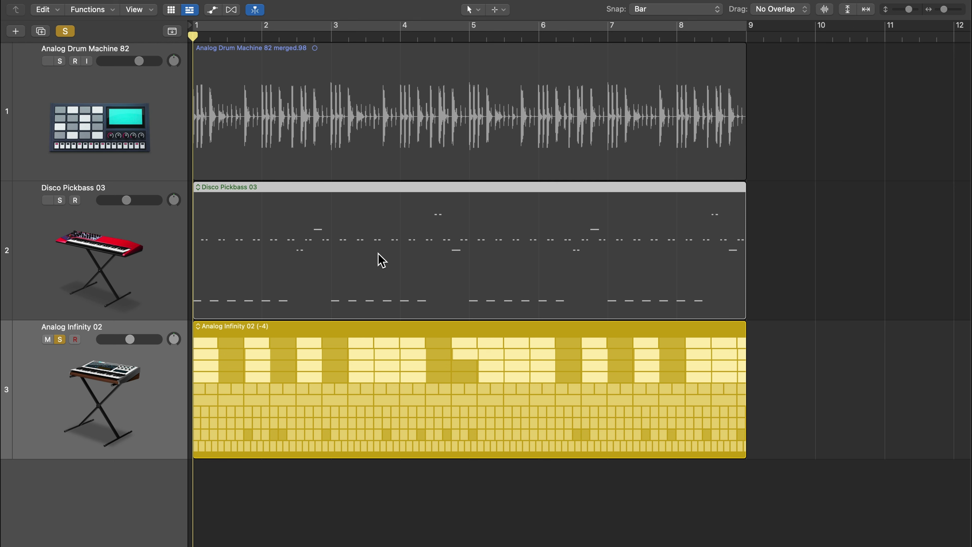
pyautogui.press('s')
pyautogui.press('s')
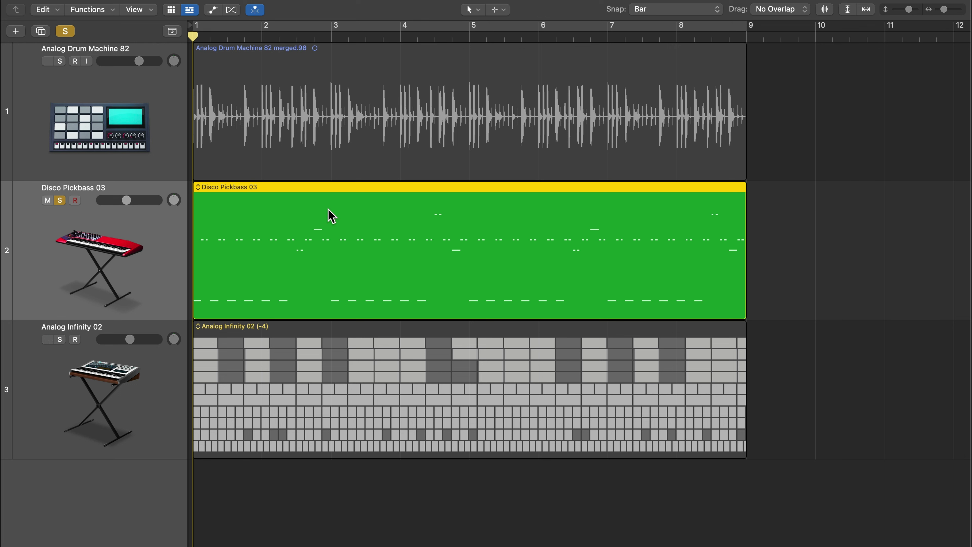
pyautogui.hotkey('alt', 'Up')
pyautogui.hotkey('alt', 'Up')
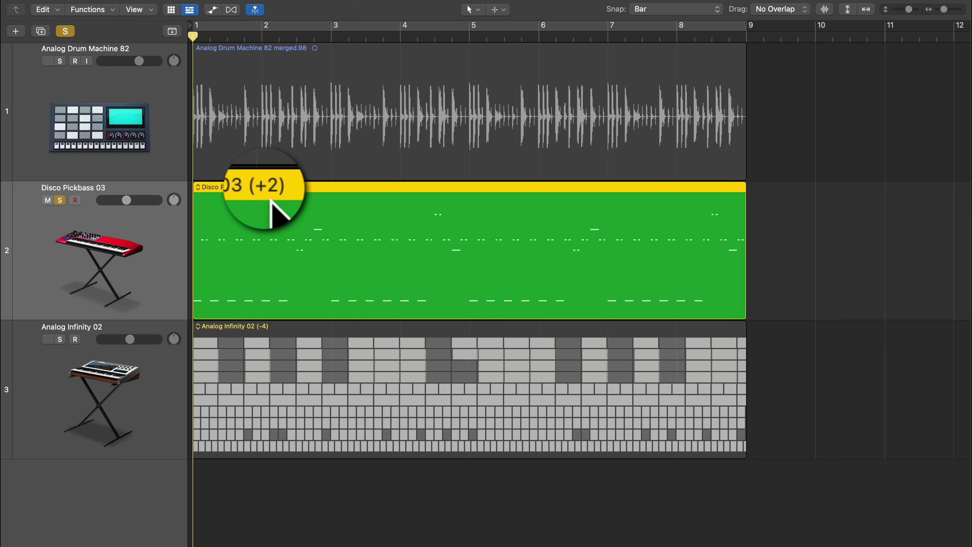
# Play the soloed Disco Pickbass region from bar 1 with transposition set to -2 and with no transposition.
pyautogui.press('space')
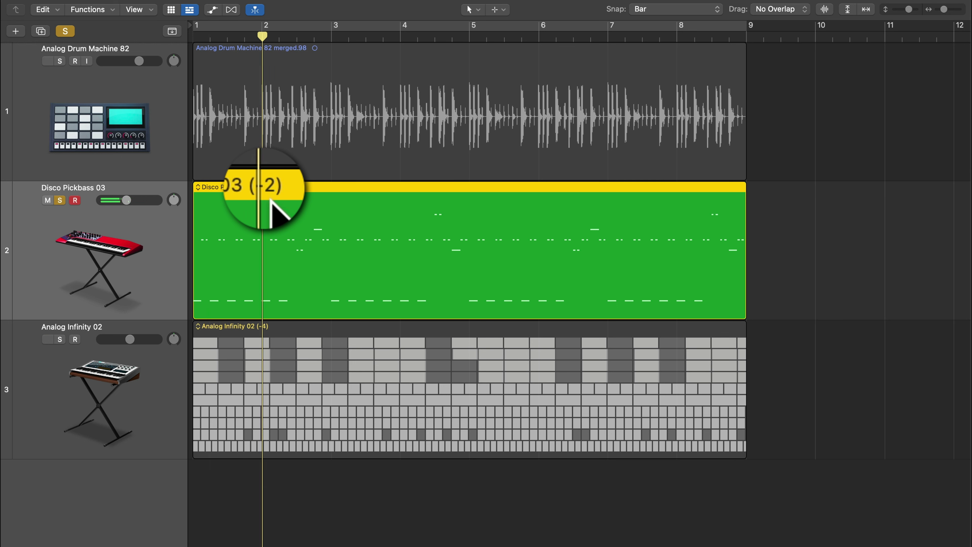
pyautogui.press('space')
pyautogui.press('space')
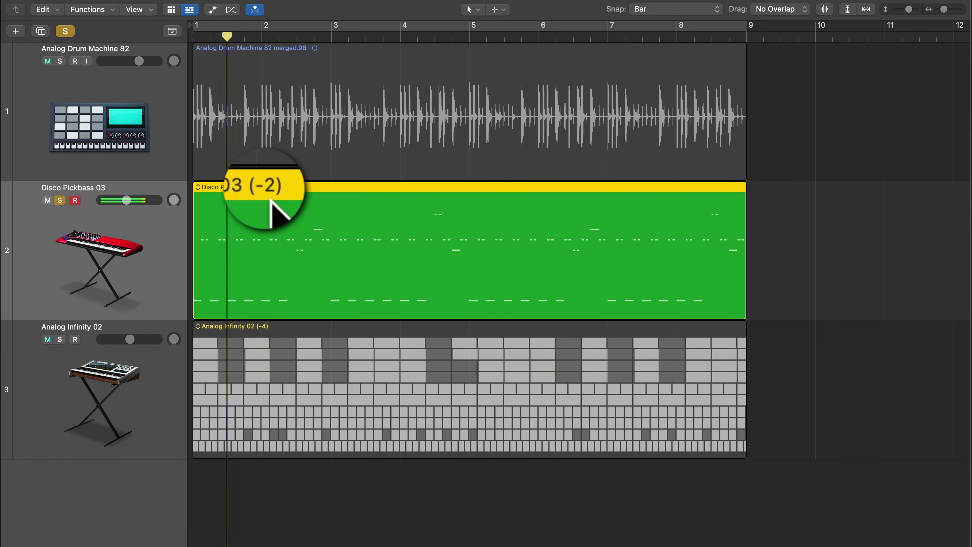
pyautogui.press('space')
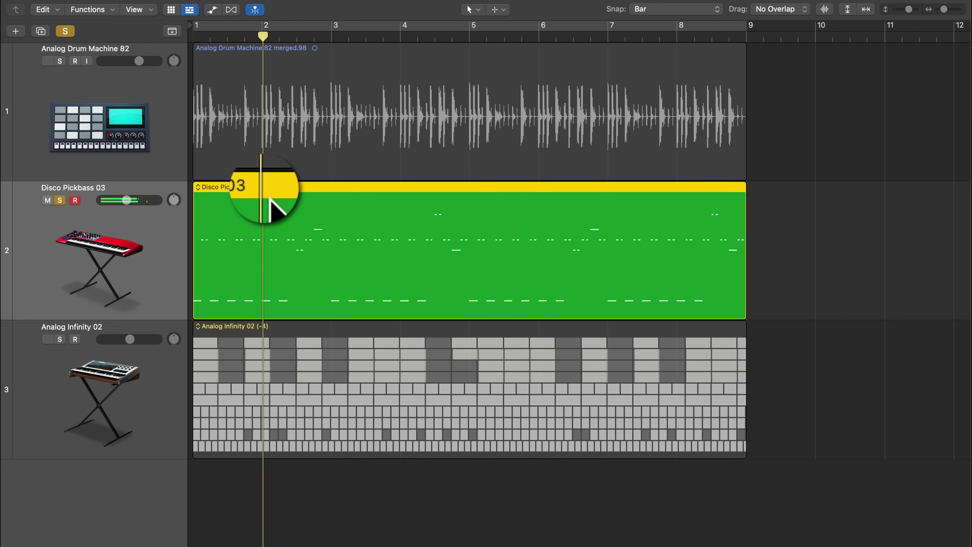
pyautogui.press('space')
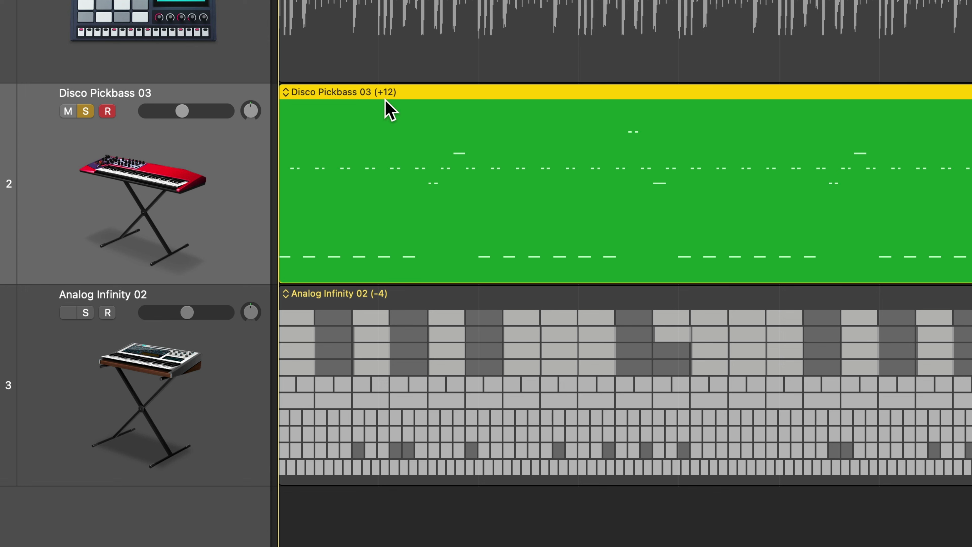
# Play the Disco Pickbass region transposed by +12 semitones, and unsolo its track.
pyautogui.press('space')
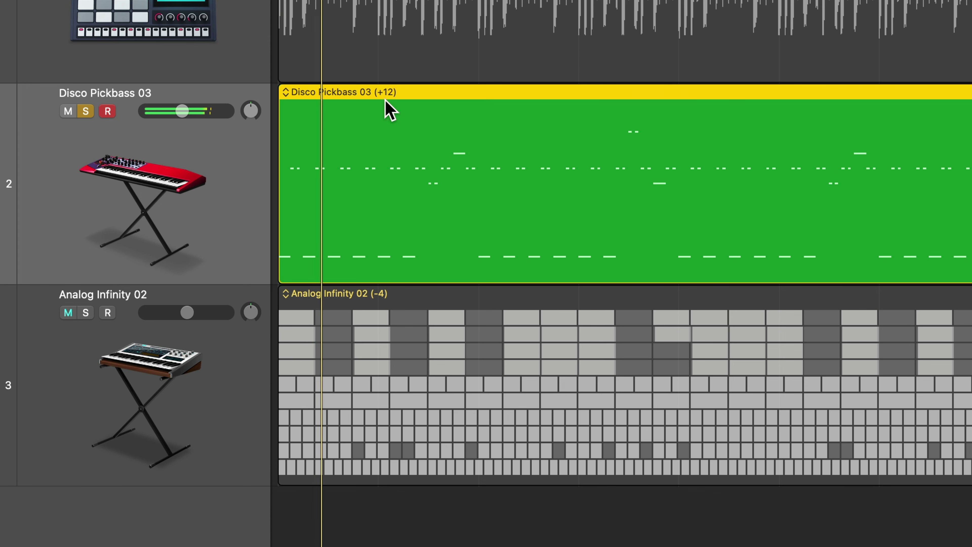
pyautogui.press('s')
pyautogui.press('space')
# Solo the Analog Infinity track and play its region with the transposition set to +8.
pyautogui.click(98, 341)
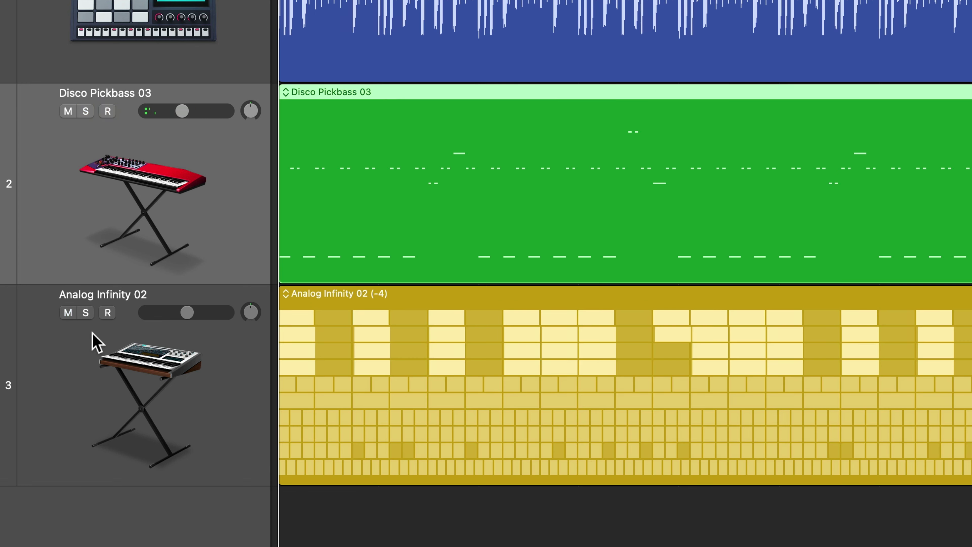
pyautogui.click(87, 312)
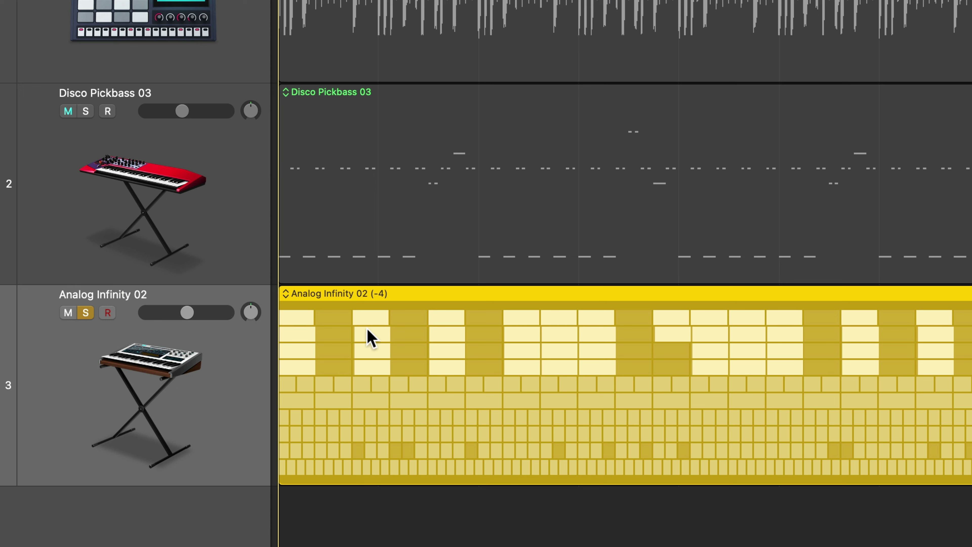
pyautogui.press('space')
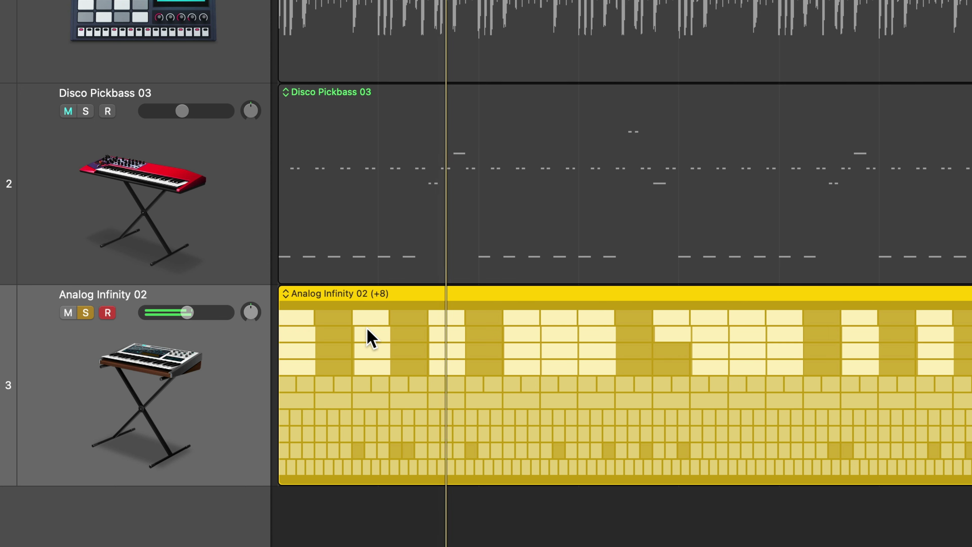
pyautogui.press('space')
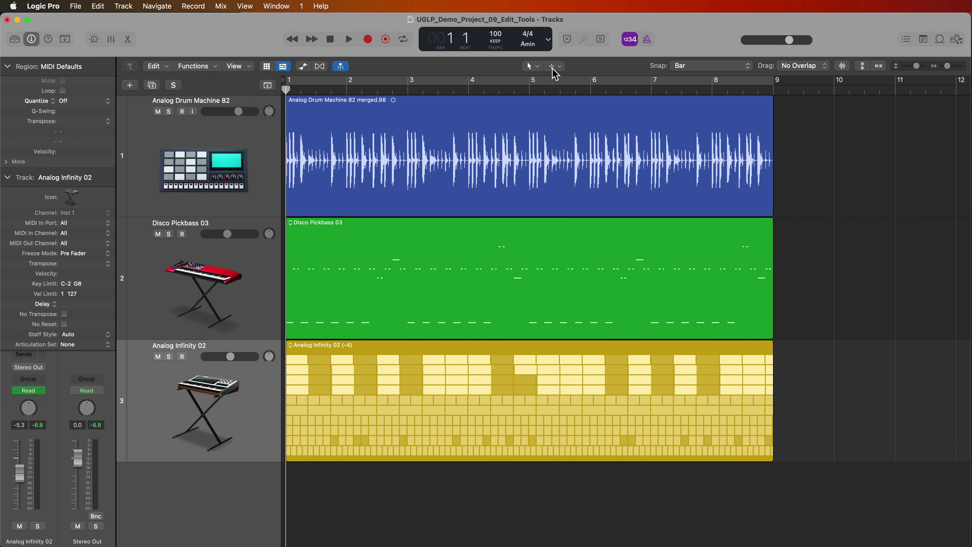
# Assign the Marquee Tool as the secondary tool and marquee-select from bar 5 to bar 7 in the drum region.
pyautogui.click(555, 66)
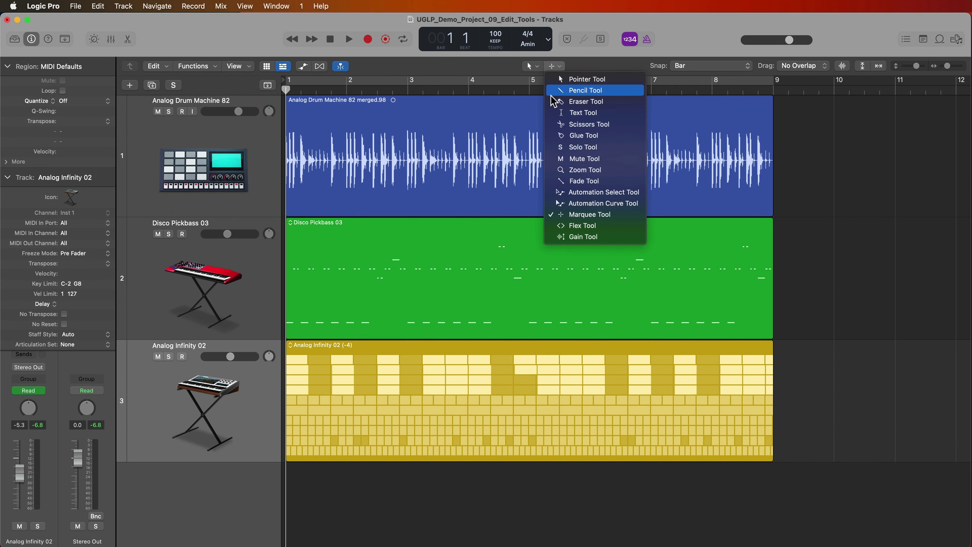
pyautogui.click(608, 216)
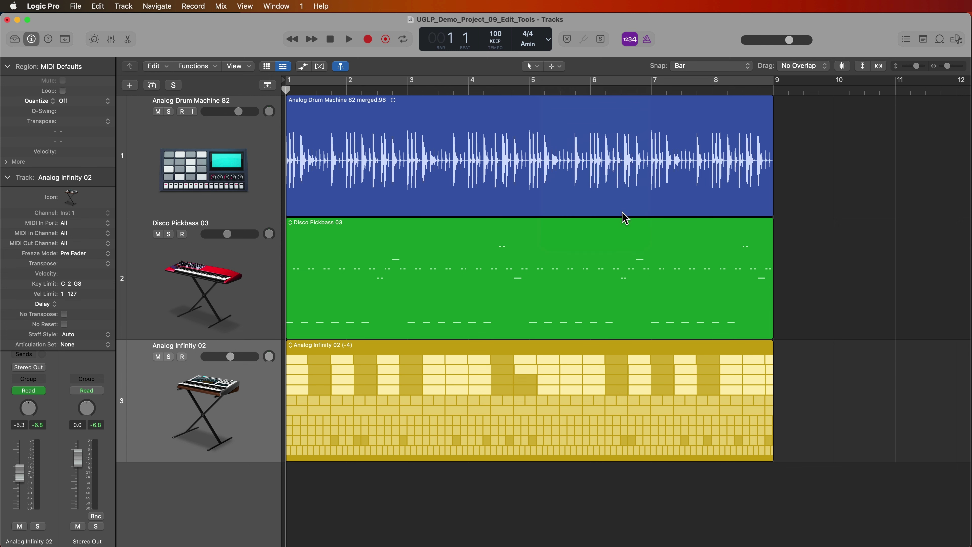
pyautogui.moveTo(529, 113); pyautogui.dragTo(648, 130)
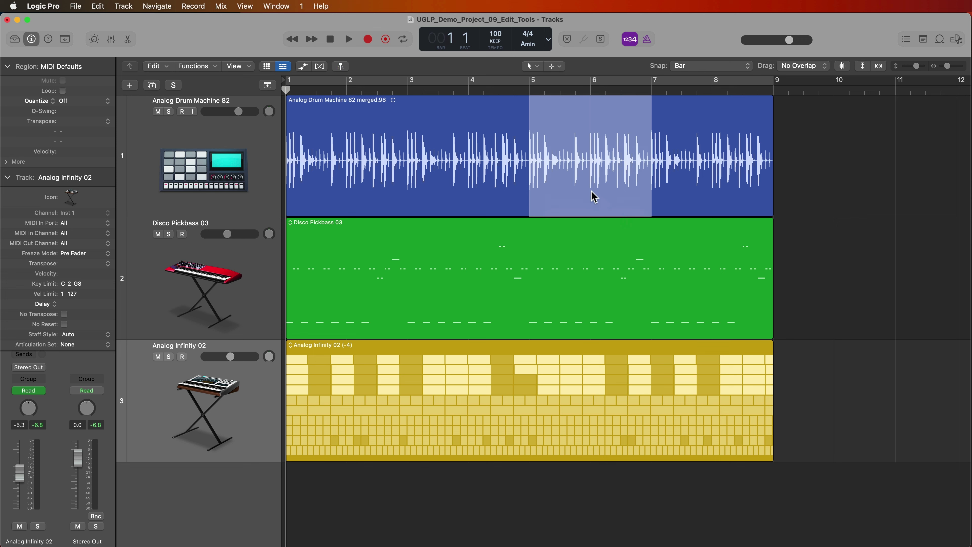
# Marquee-select and delete the drum region's last bar from bar 8 to 9, and its section from bar 5 to 6.
pyautogui.moveTo(823, 141); pyautogui.dragTo(720, 162)
pyautogui.press('Delete')
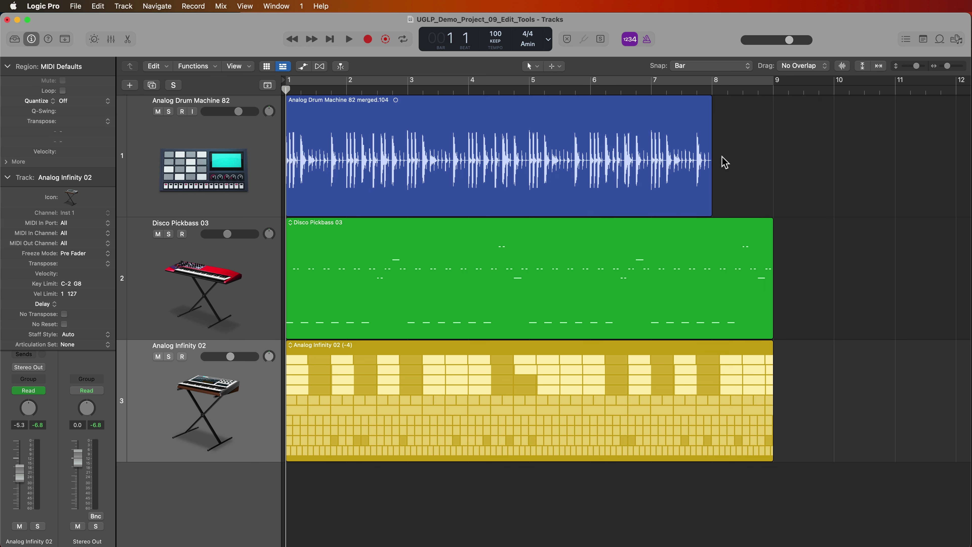
pyautogui.moveTo(517, 132); pyautogui.dragTo(590, 134)
pyautogui.press('Delete')
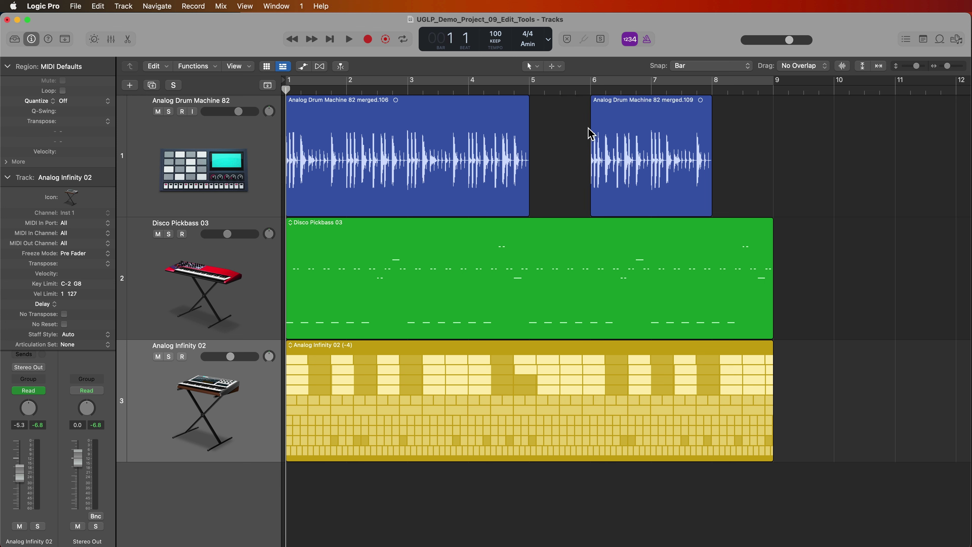
# Undo the two marquee deletions in the drum region.
pyautogui.press('super+z')
pyautogui.press('super+z')
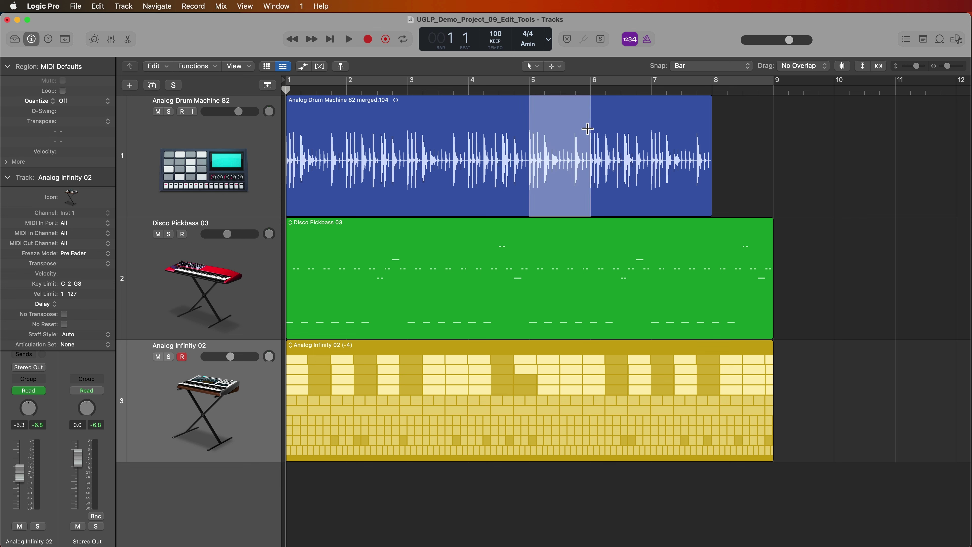
pyautogui.press('super+z')
# Marquee-select from bar 5 to 6 in the drum region, crop the region to that selection, and undo the crop.
pyautogui.moveTo(521, 113); pyautogui.dragTo(621, 120)
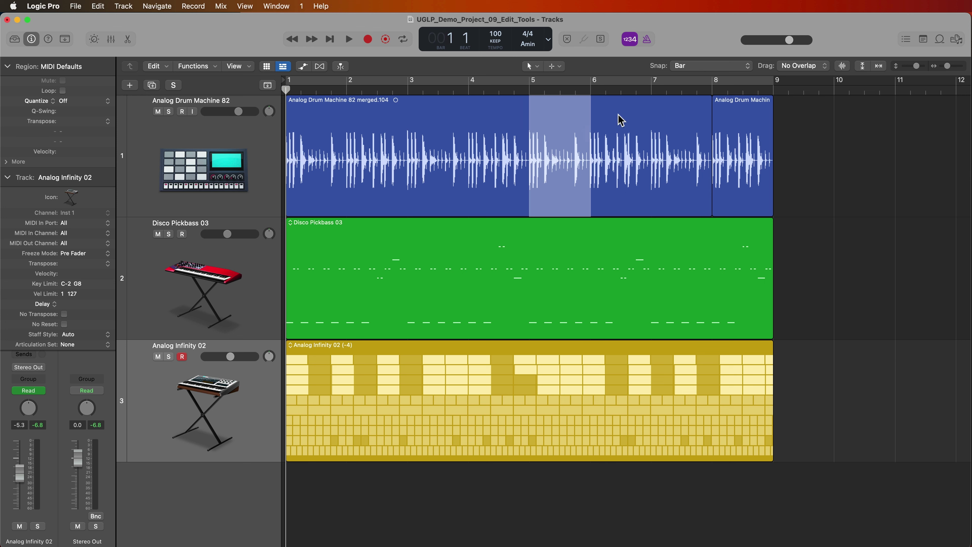
pyautogui.hotkey('ctrl', 'c')
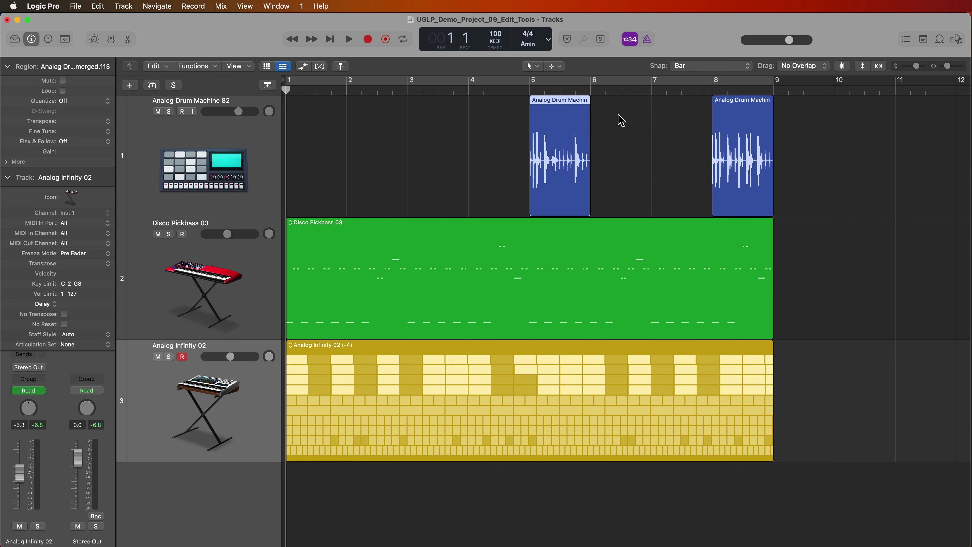
pyautogui.press('super+z')
# Make bar-snapped marquee selections on the drum track from bar 8 to 10, bar 5 to 7, and bar 4 to 7.
pyautogui.moveTo(715, 153); pyautogui.dragTo(800, 161)
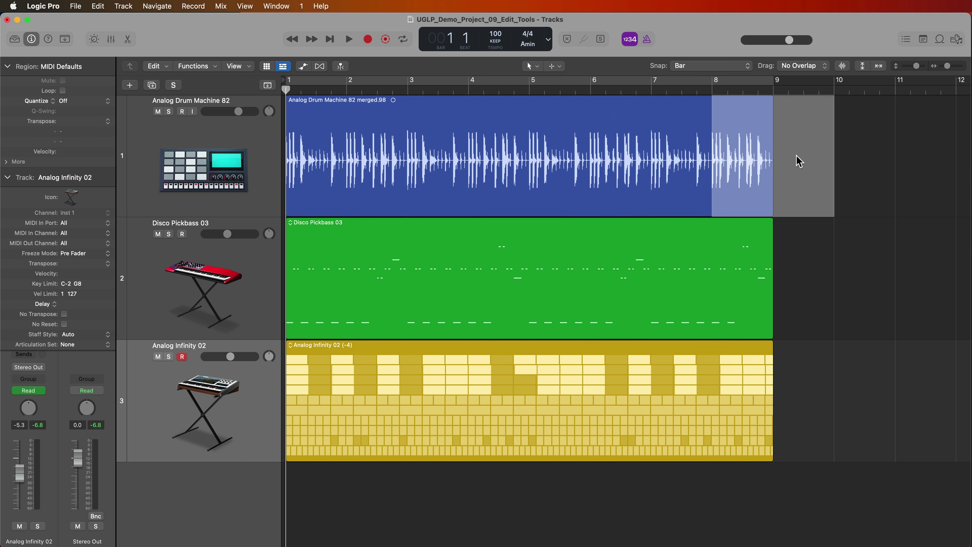
pyautogui.click(874, 155)
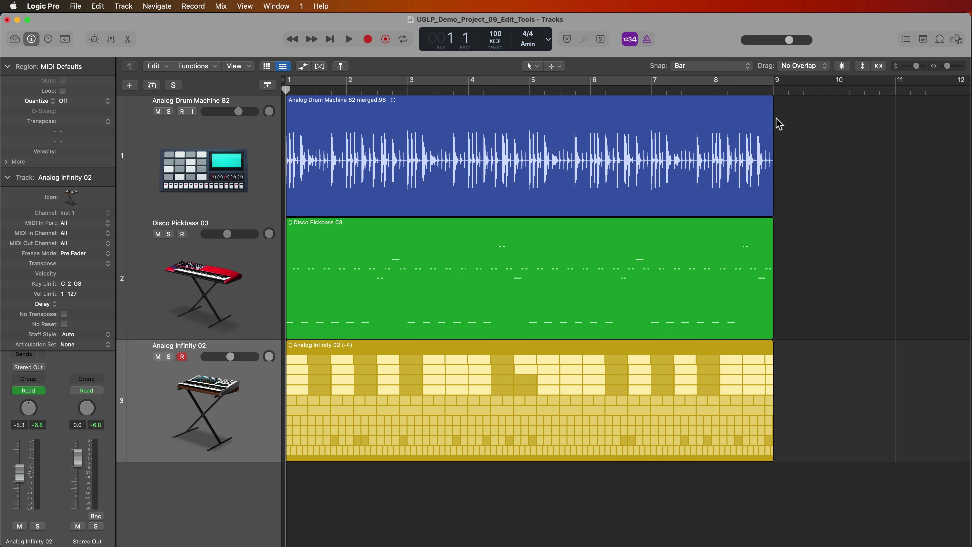
pyautogui.moveTo(527, 115); pyautogui.dragTo(645, 118)
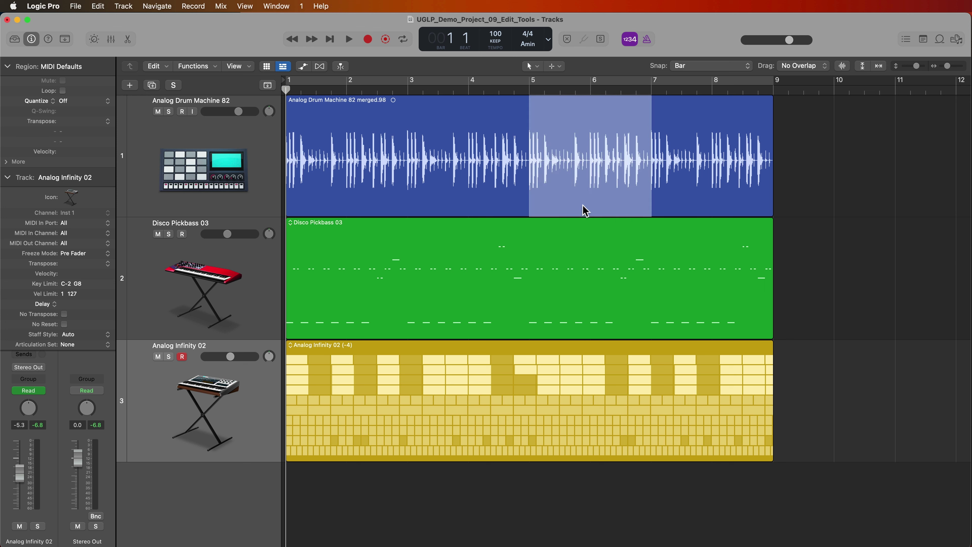
pyautogui.moveTo(470, 138); pyautogui.dragTo(647, 137)
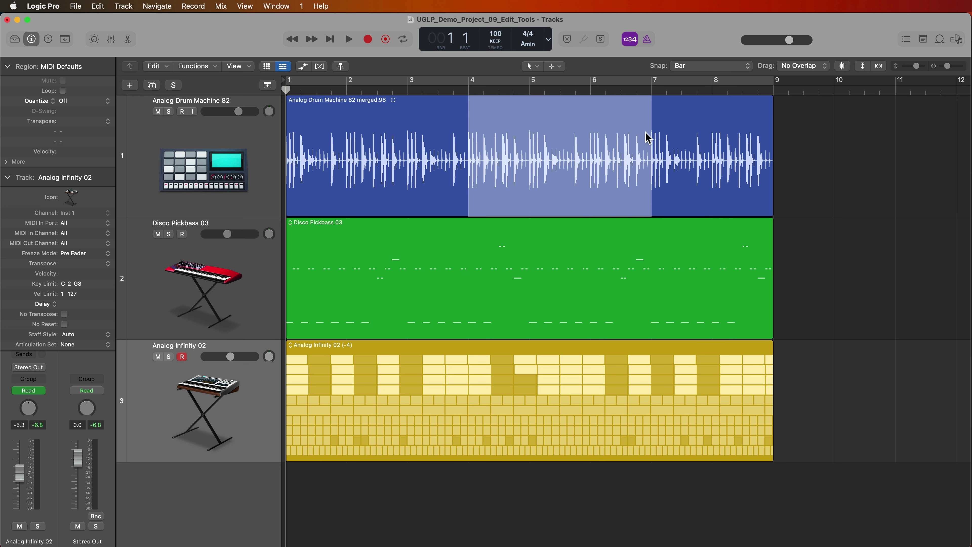
# Turn snapping off and make three free marquee selections of different lengths within the drum region.
pyautogui.moveTo(679, 73)
pyautogui.click(677, 68)
pyautogui.click(800, 159)
pyautogui.moveTo(539, 147); pyautogui.dragTo(656, 153)
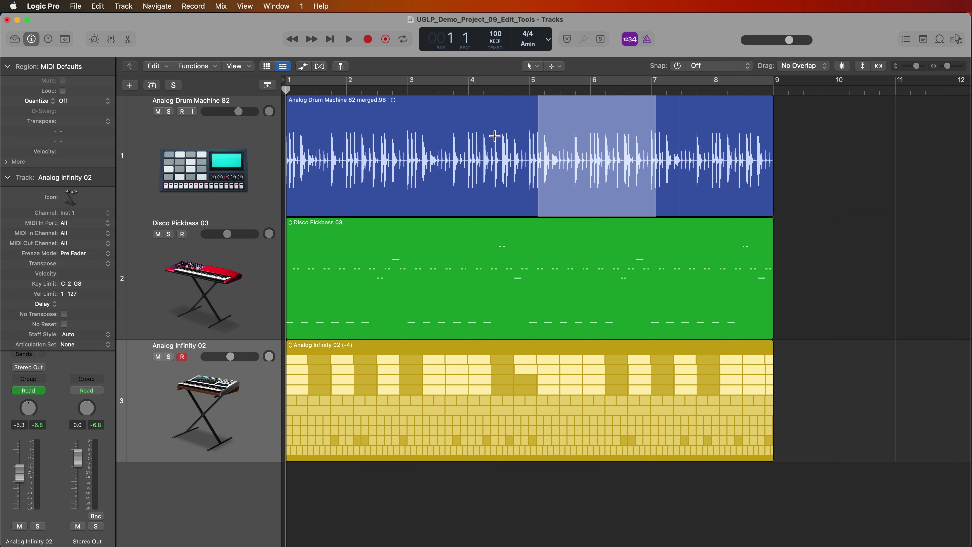
pyautogui.moveTo(492, 135); pyautogui.dragTo(588, 136)
pyautogui.moveTo(404, 132); pyautogui.dragTo(569, 192)
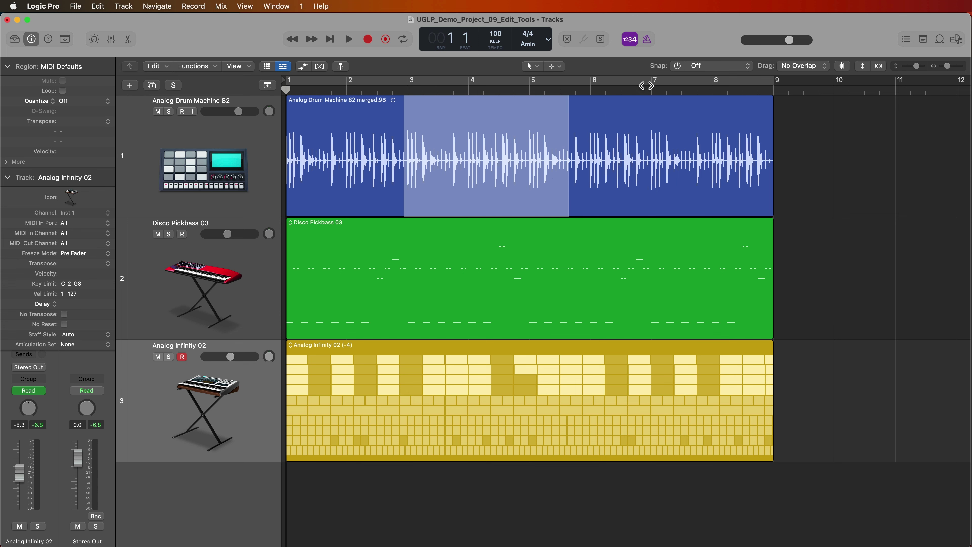
# Set Snap back to Bar and split the drum region at bars 4 and 6 using a marquee selection.
pyautogui.click(813, 124)
pyautogui.click(677, 66)
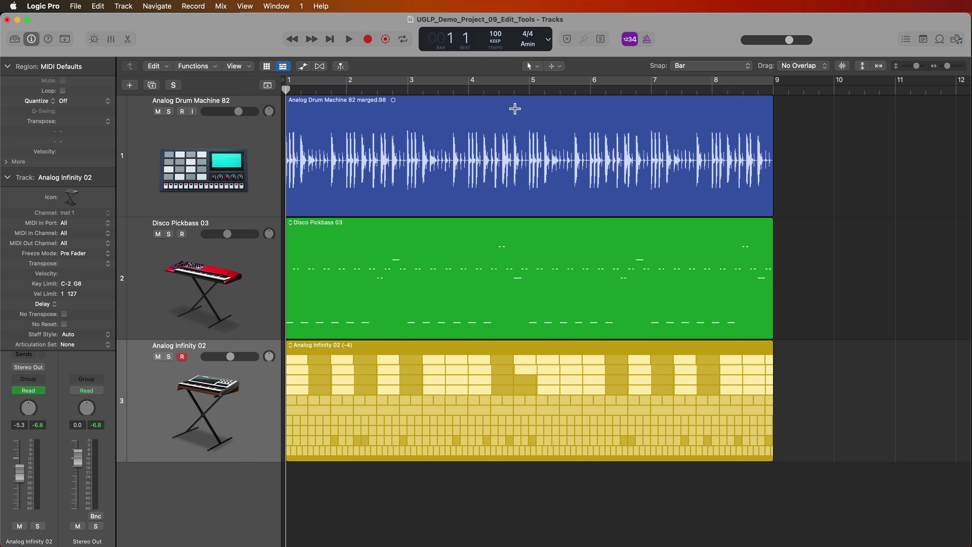
pyautogui.moveTo(465, 108); pyautogui.dragTo(586, 124)
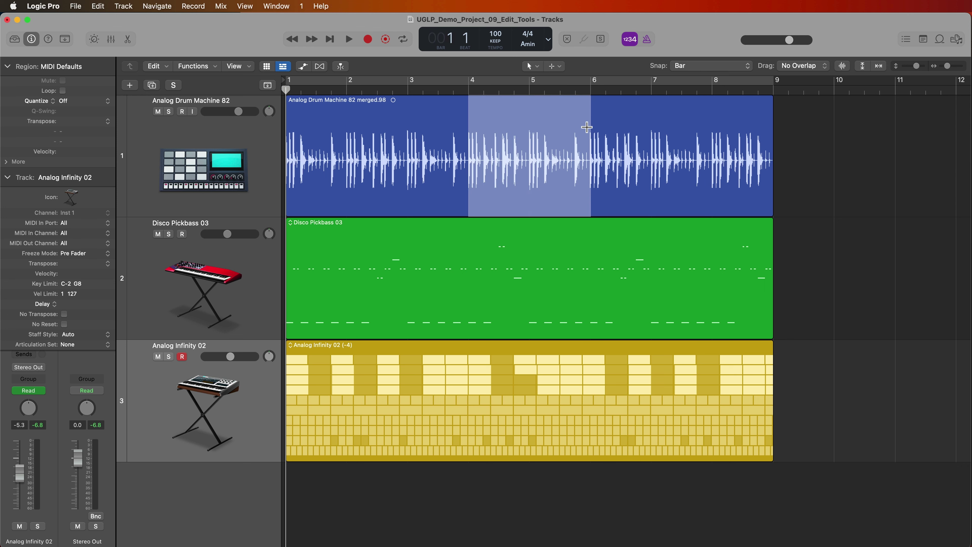
pyautogui.click(518, 175)
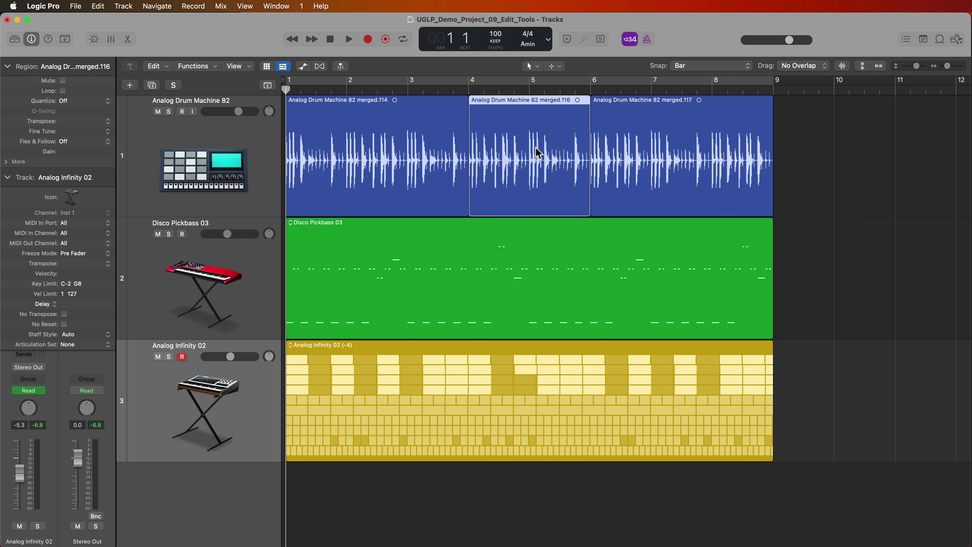
# Place the split-off drum section at bar 9 twice, undoing each placement, and undo the marquee split.
pyautogui.moveTo(539, 155); pyautogui.dragTo(830, 160)
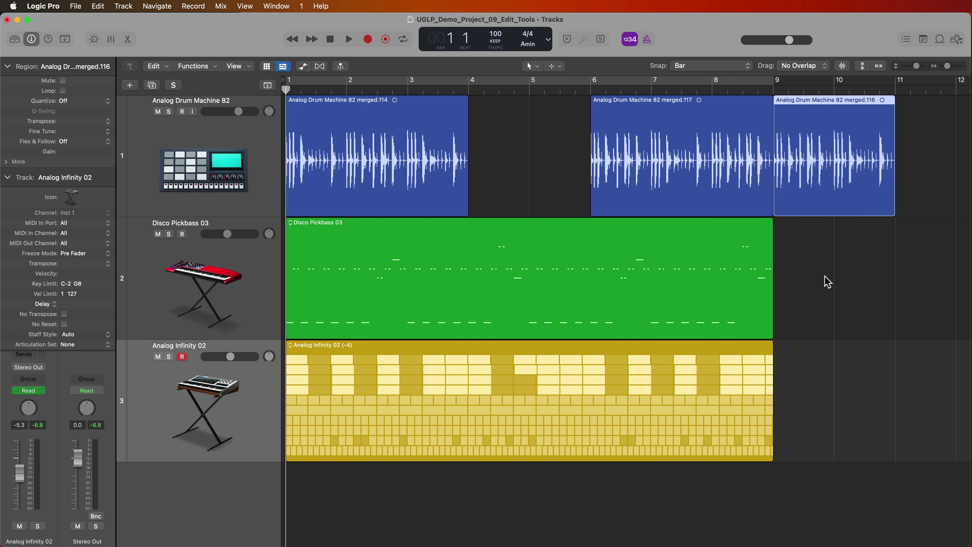
pyautogui.press('super+z')
pyautogui.moveTo(521, 166); pyautogui.dragTo(822, 176)
pyautogui.press('super+z')
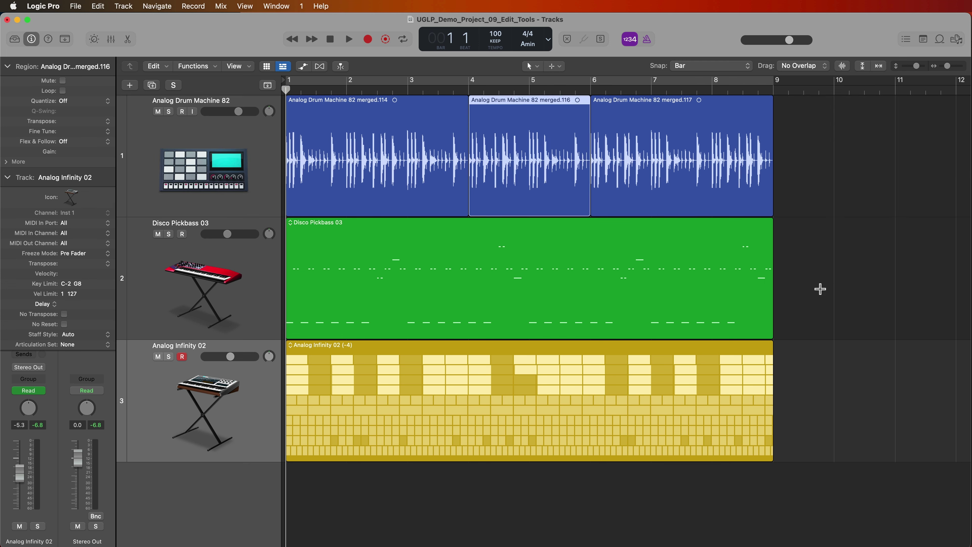
pyautogui.press('super+z')
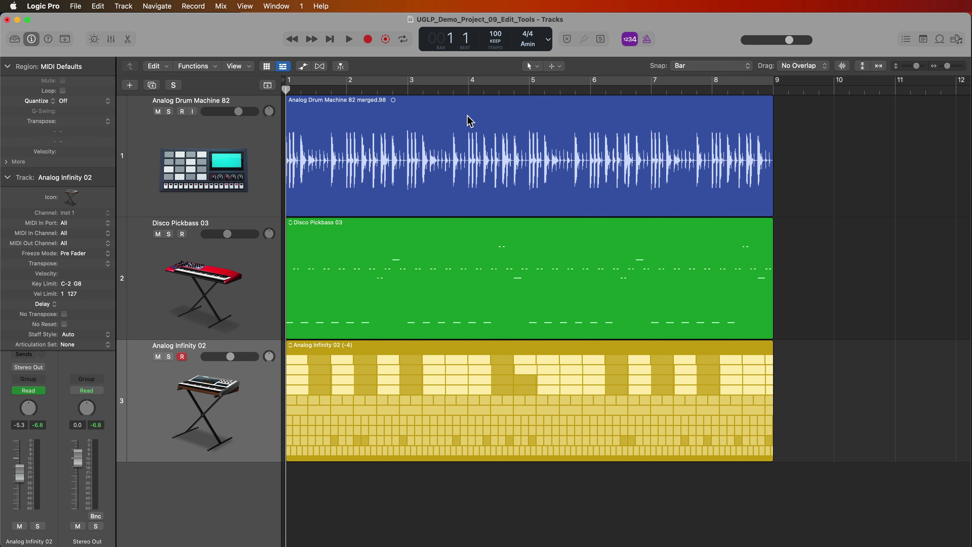
# Copy the drum region's section from bar 4 to 6 to bar 9 using a marquee selection, and undo the copy.
pyautogui.moveTo(465, 115); pyautogui.dragTo(578, 122)
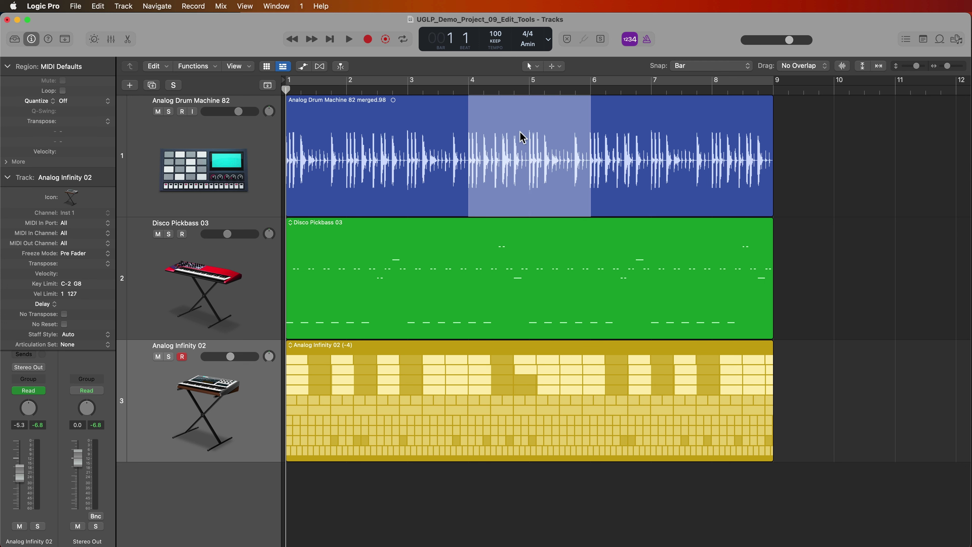
pyautogui.moveTo(523, 137); pyautogui.dragTo(828, 160)
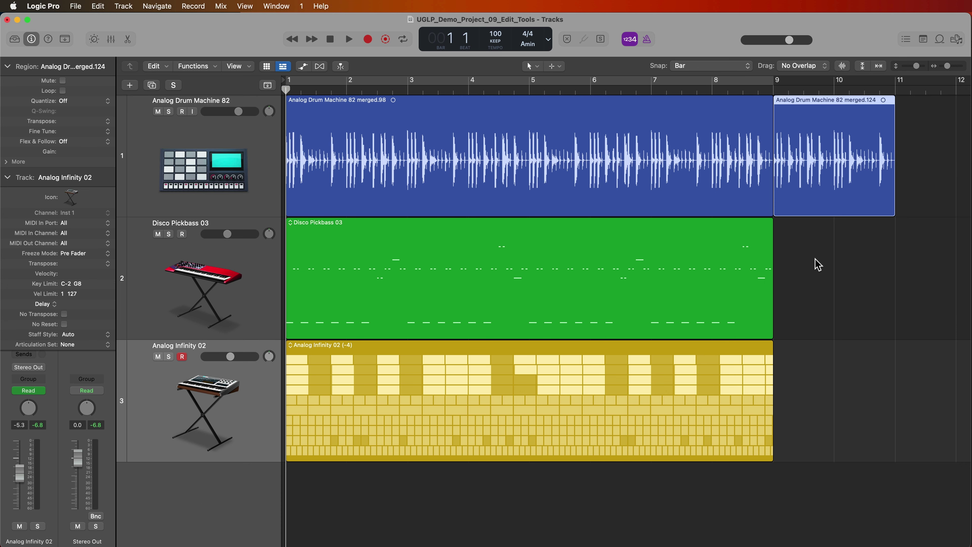
pyautogui.click(818, 264)
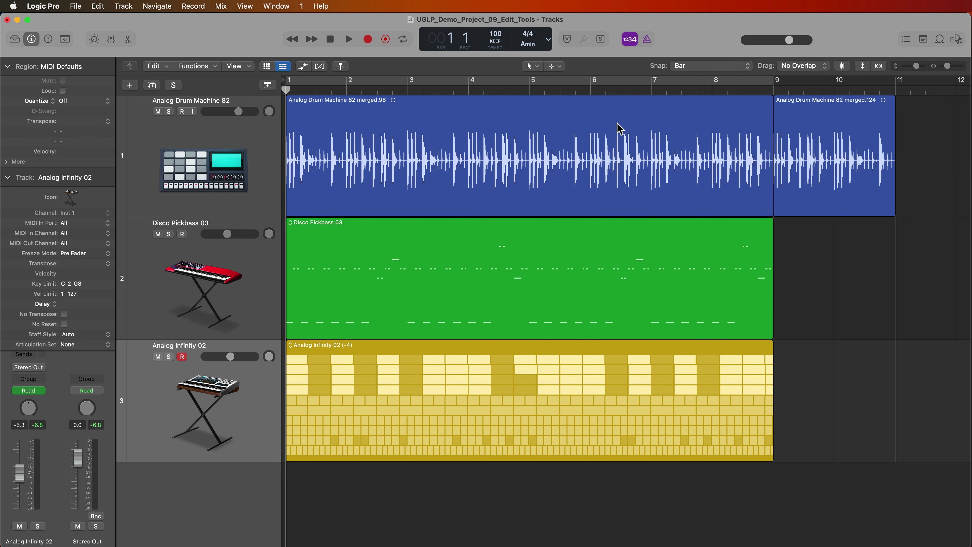
pyautogui.press('z')
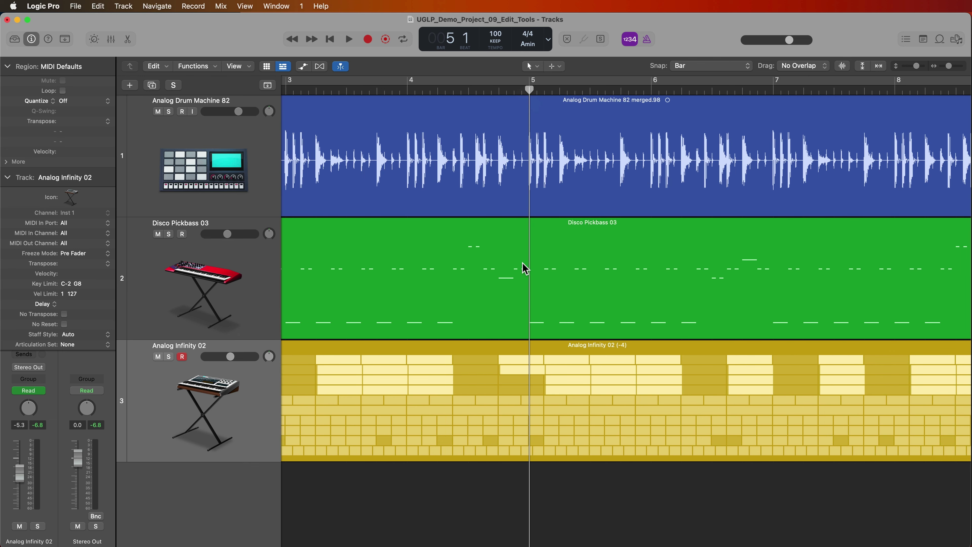
# Disarm Analog Infinity 02, set Snap to Beat and split the Disco Pickbass 03 region at 4 3 and bar 5 using a marquee selection.
pyautogui.click(182, 356)
pyautogui.click(210, 299)
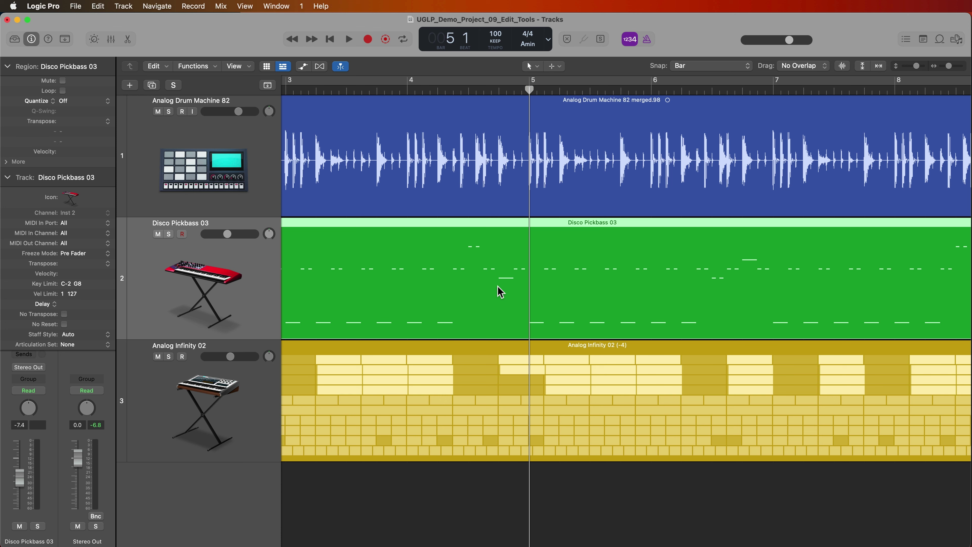
pyautogui.click(712, 69)
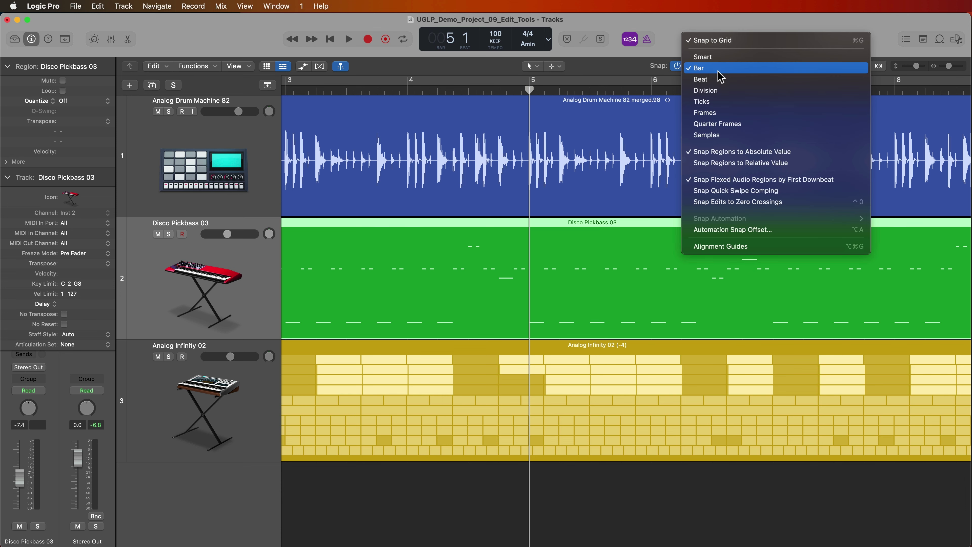
pyautogui.click(735, 80)
pyautogui.moveTo(467, 262); pyautogui.dragTo(530, 265)
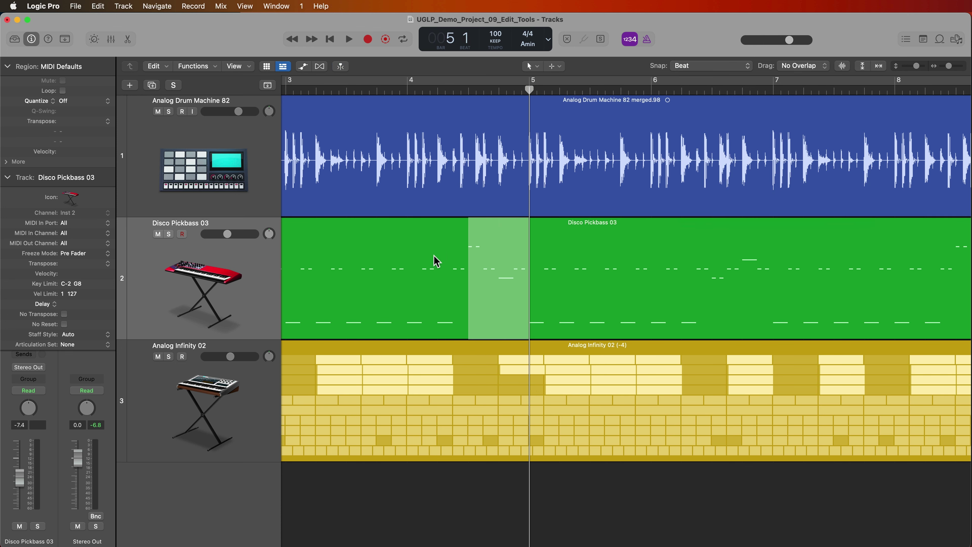
pyautogui.click(501, 257)
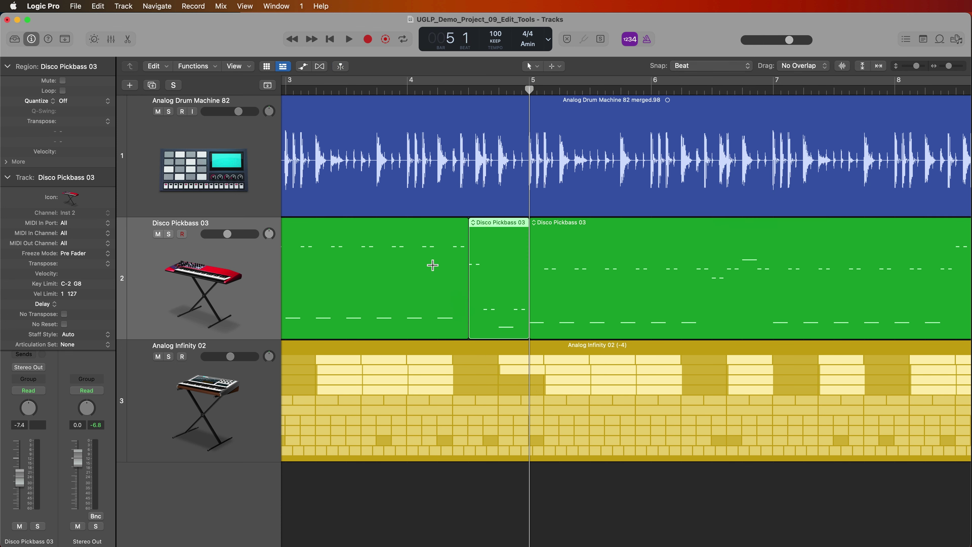
# Replace the first half of bar 4 on the Disco Pickbass track with a copy of the split-off second half.
pyautogui.moveTo(406, 252); pyautogui.dragTo(460, 250)
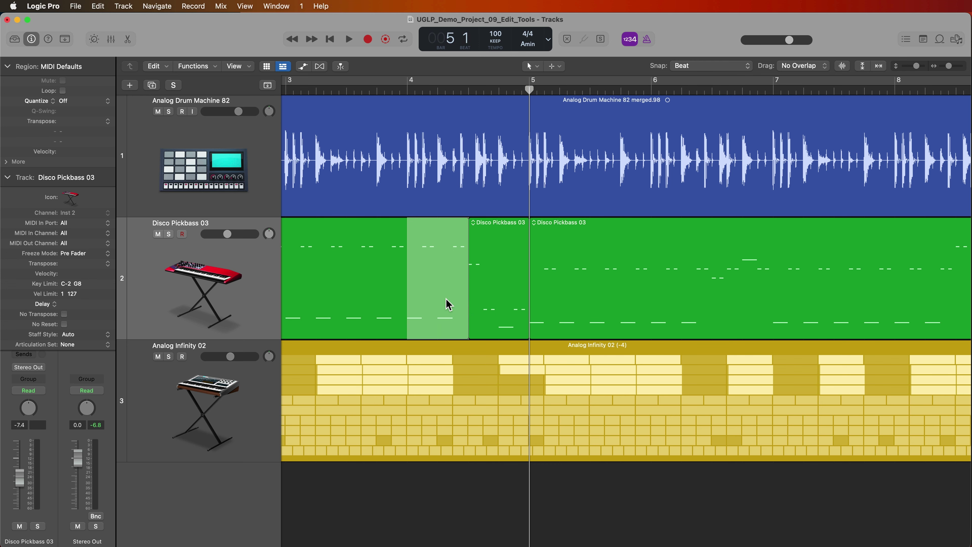
pyautogui.press('Delete')
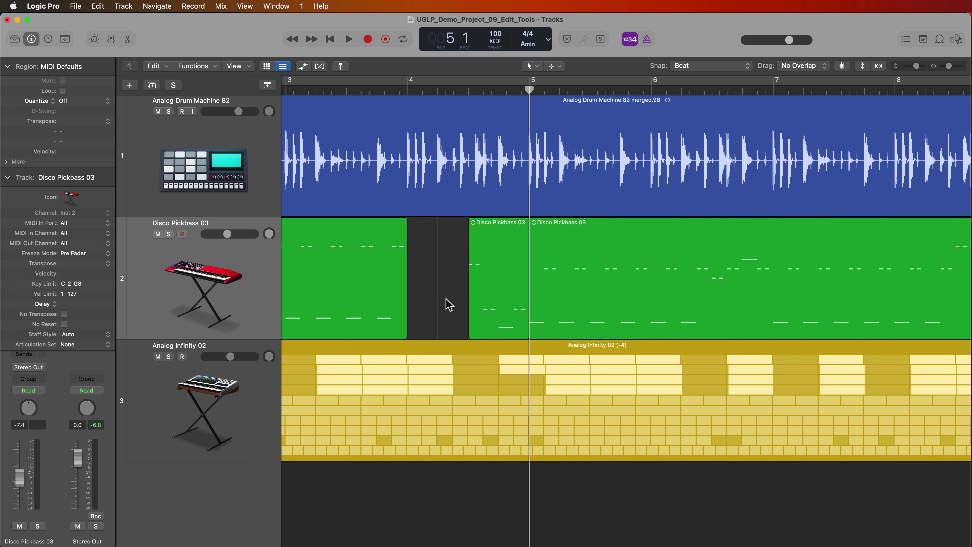
pyautogui.press('super+Left')
pyautogui.moveTo(497, 270); pyautogui.dragTo(452, 319)
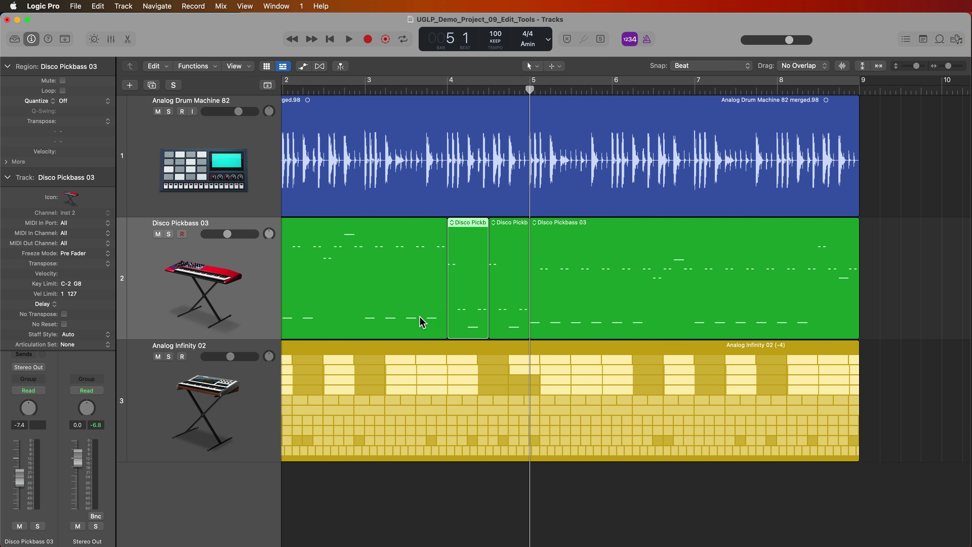
# Audition the edited bass section from bar 3 beat 4.
pyautogui.click(497, 286)
pyautogui.click(466, 294)
pyautogui.doubleClick(421, 90)
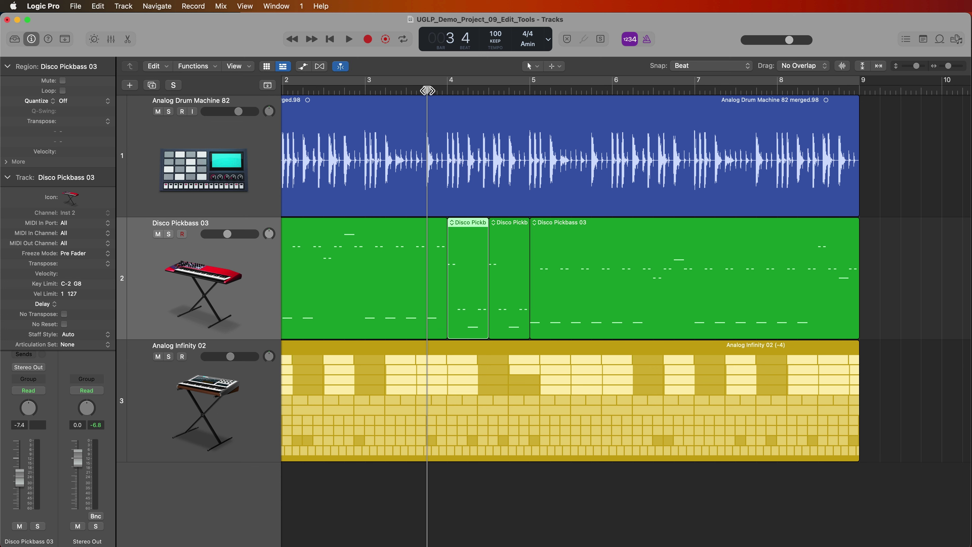
pyautogui.click(545, 494)
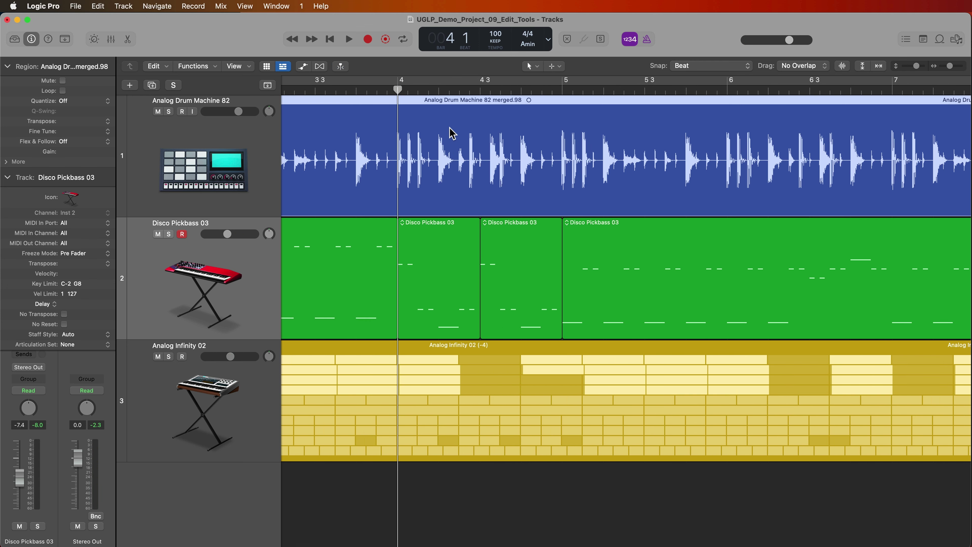
# Set Snap to Division and replace the drum hit just before 4 1 3 with a quiet slice copied from beat 4 of bar 3.
pyautogui.press('super+Right')
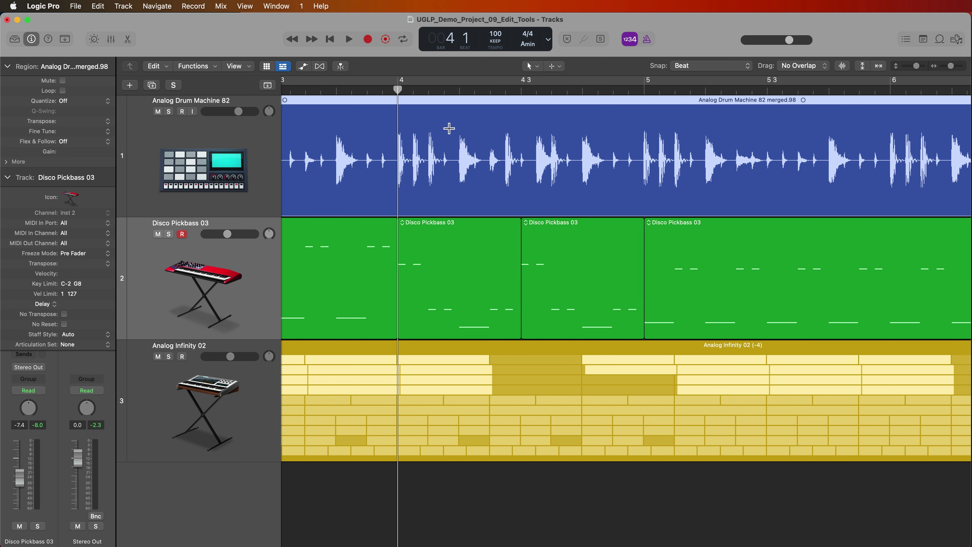
pyautogui.press('super+Right')
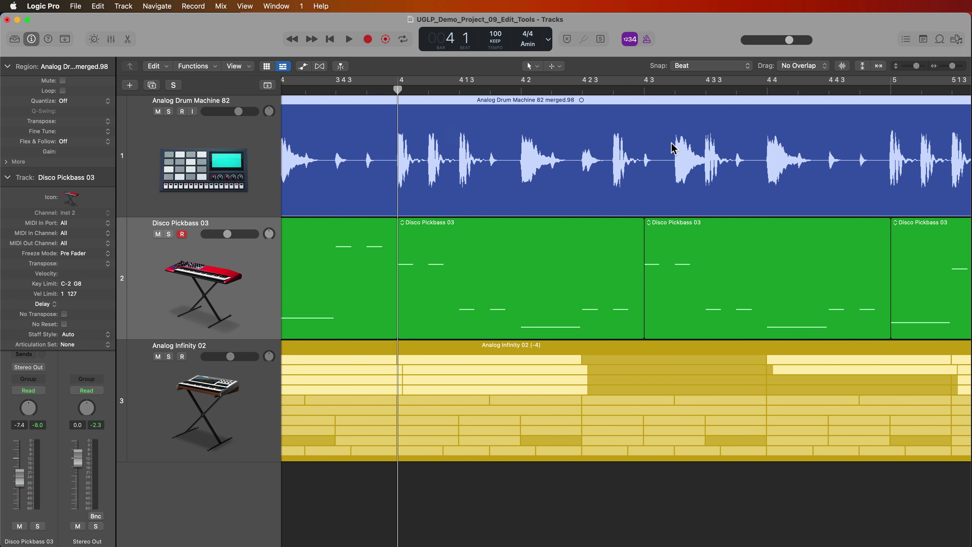
pyautogui.click(720, 67)
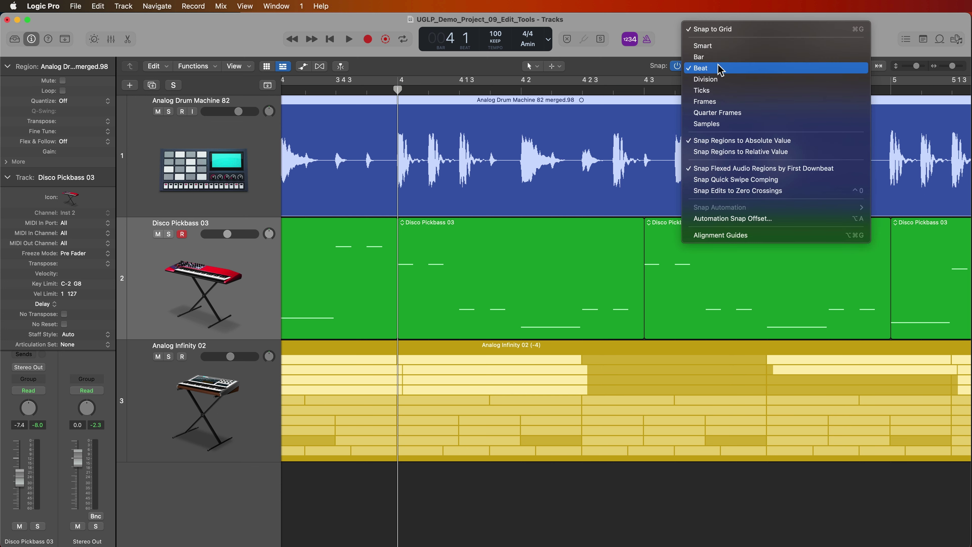
pyautogui.click(705, 79)
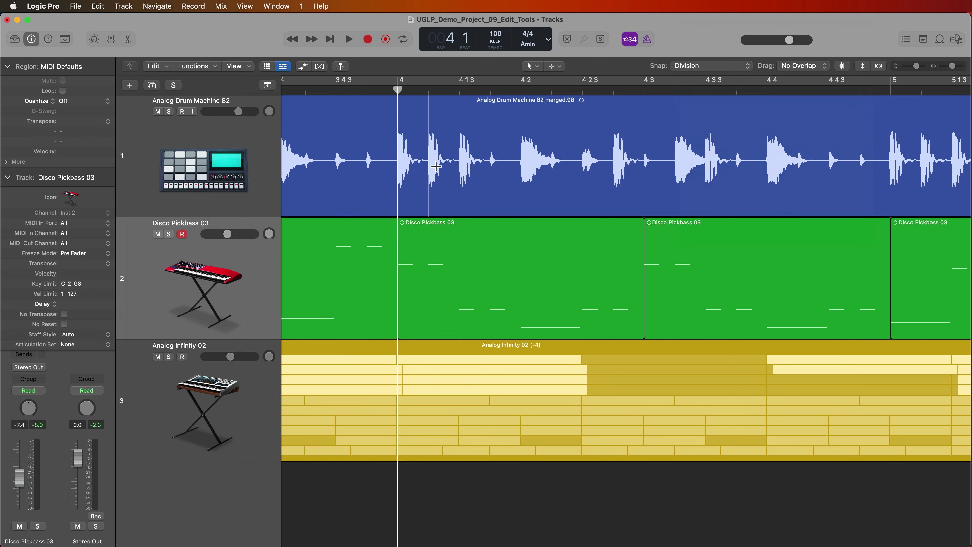
pyautogui.moveTo(430, 165); pyautogui.dragTo(457, 165)
pyautogui.press('Delete')
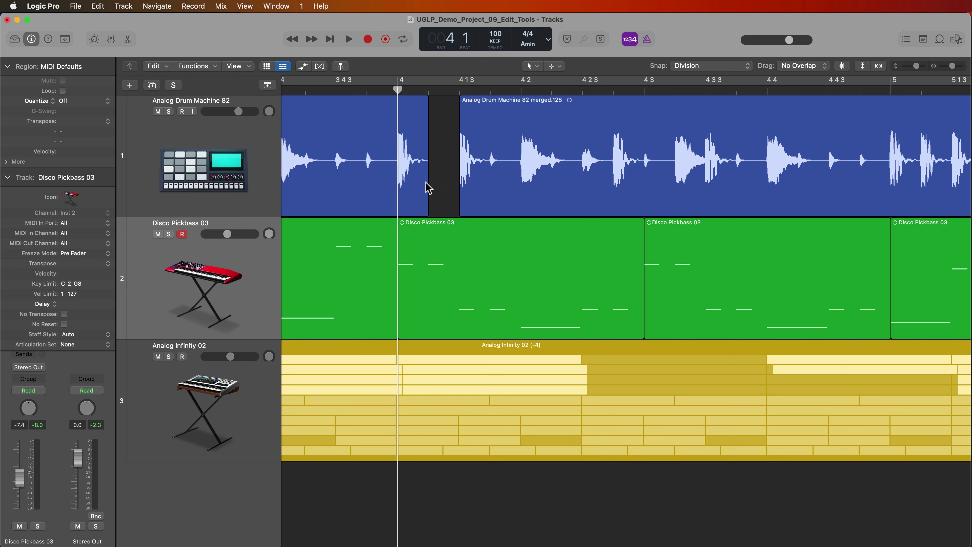
pyautogui.moveTo(330, 169); pyautogui.dragTo(448, 182)
pyautogui.click(304, 90)
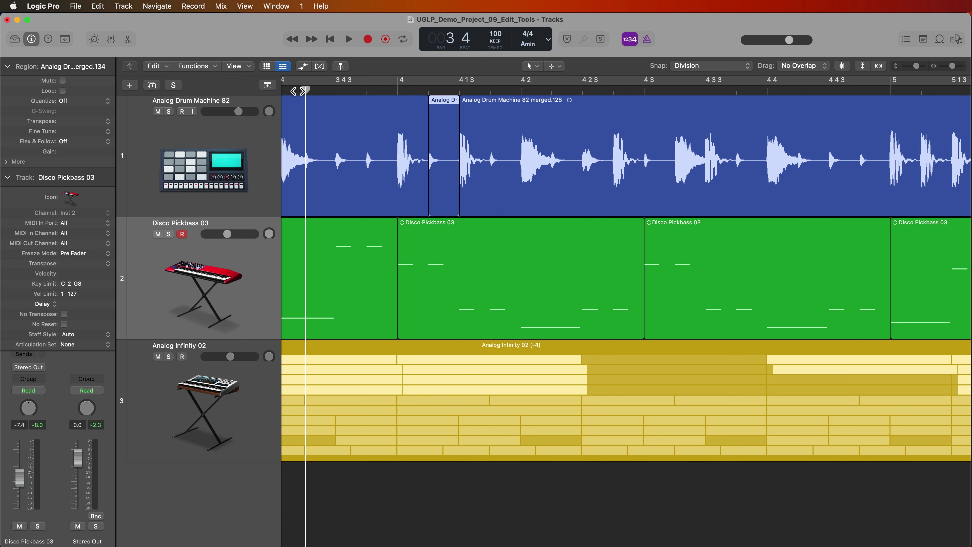
# Copy the first drum hit of bar 4 to 4 3 using a one-division marquee selection.
pyautogui.click(395, 161)
pyautogui.moveTo(395, 161); pyautogui.dragTo(419, 178)
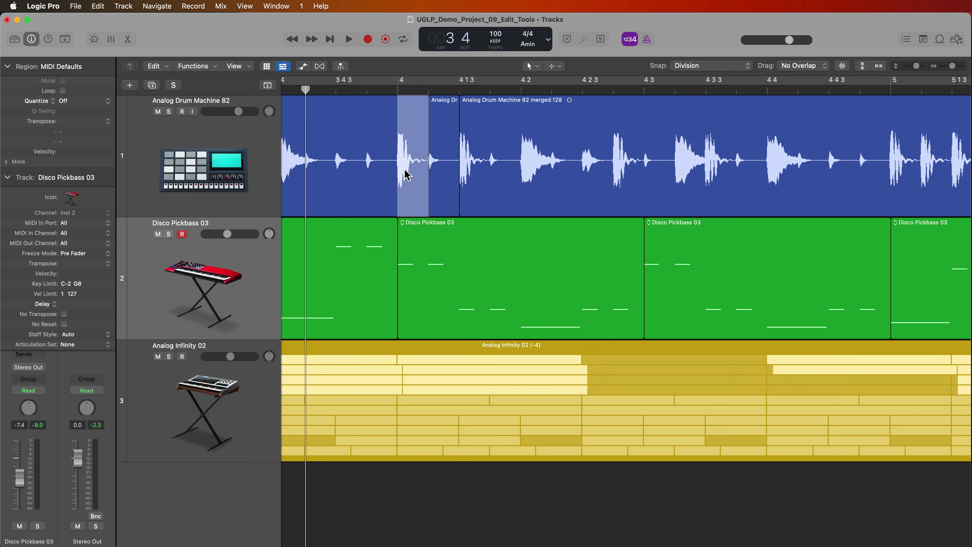
pyautogui.moveTo(406, 172); pyautogui.dragTo(656, 175)
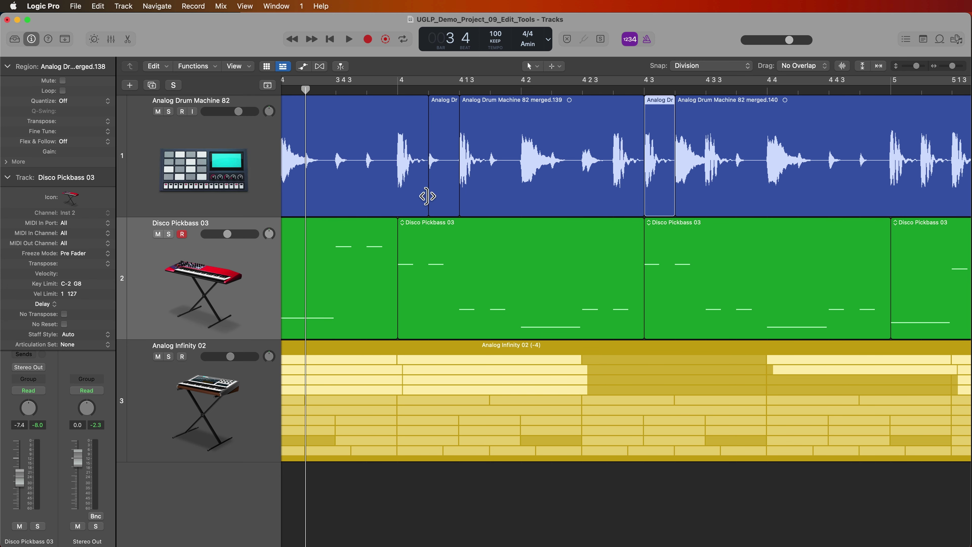
# Play back the edited drum and bass section from bar 3 beat 4 through bar 4.
pyautogui.press('super+Left')
pyautogui.press('super+Left')
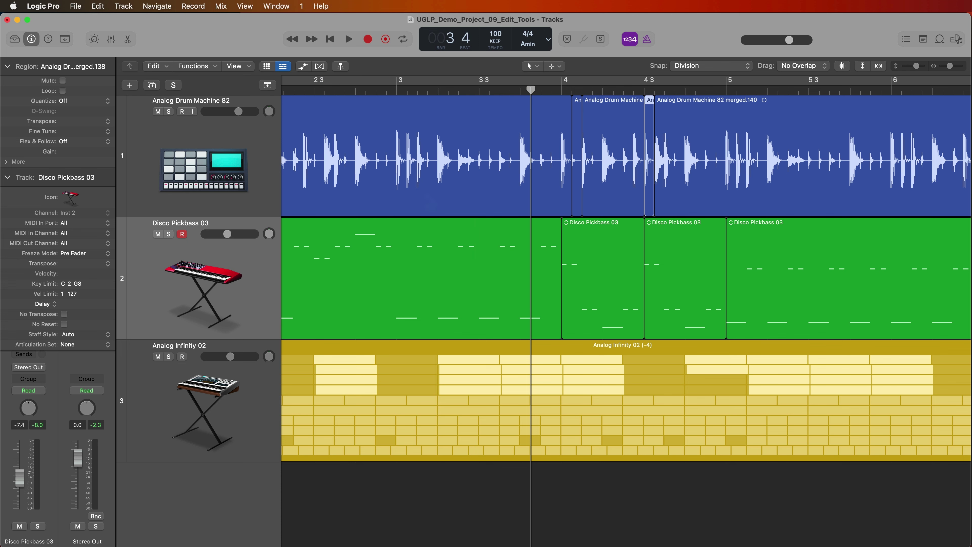
pyautogui.click(662, 514)
pyautogui.press('space')
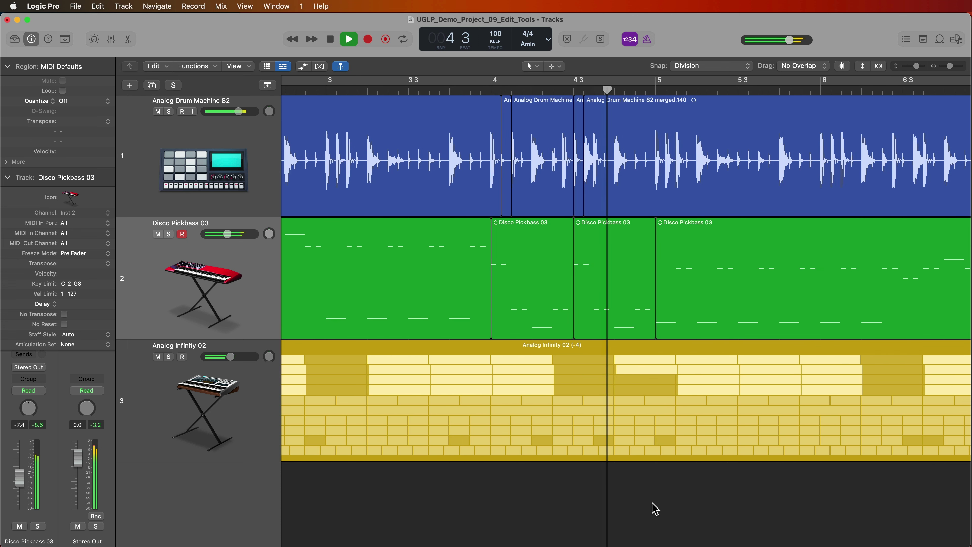
pyautogui.press('space')
# With Snap set to Bar, copy the section from bar 3 to 7 across all three tracks and paste it at bar 10.
pyautogui.press('super+Left')
pyautogui.press('super+Left')
pyautogui.press('super+Left')
pyautogui.press('super+Left')
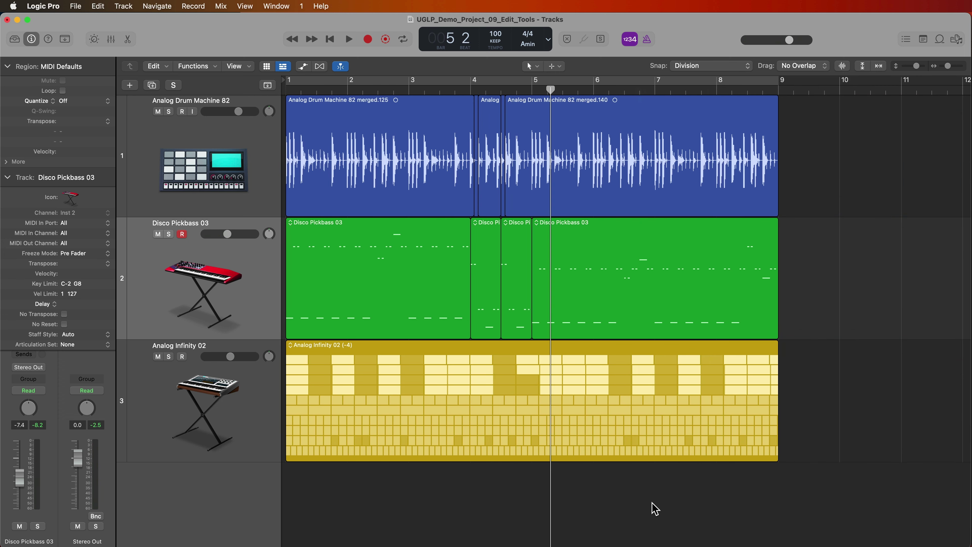
pyautogui.click(408, 87)
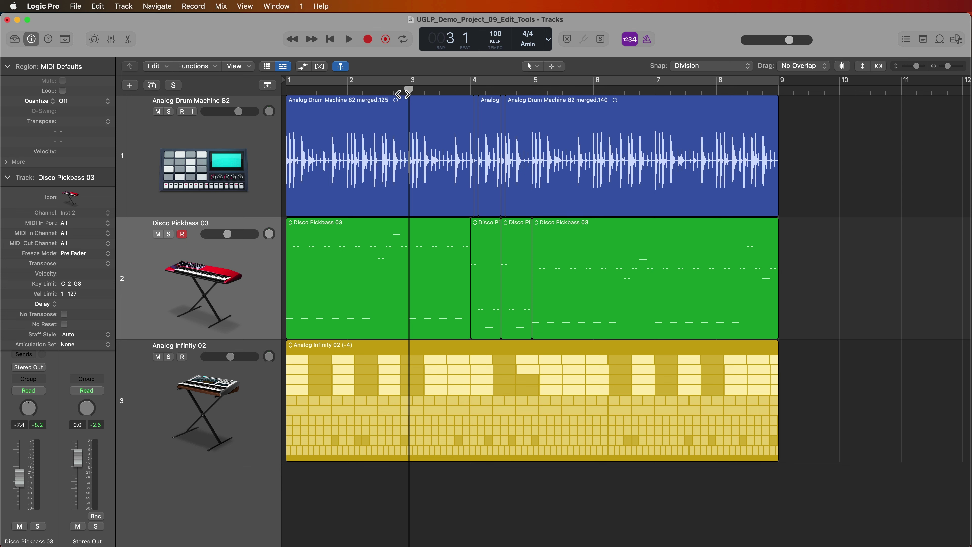
pyautogui.click(731, 67)
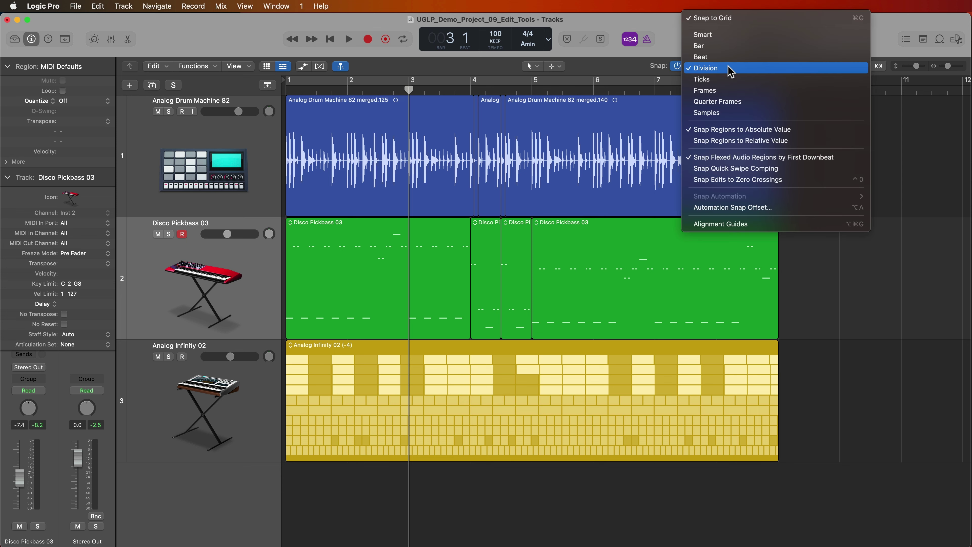
pyautogui.click(727, 52)
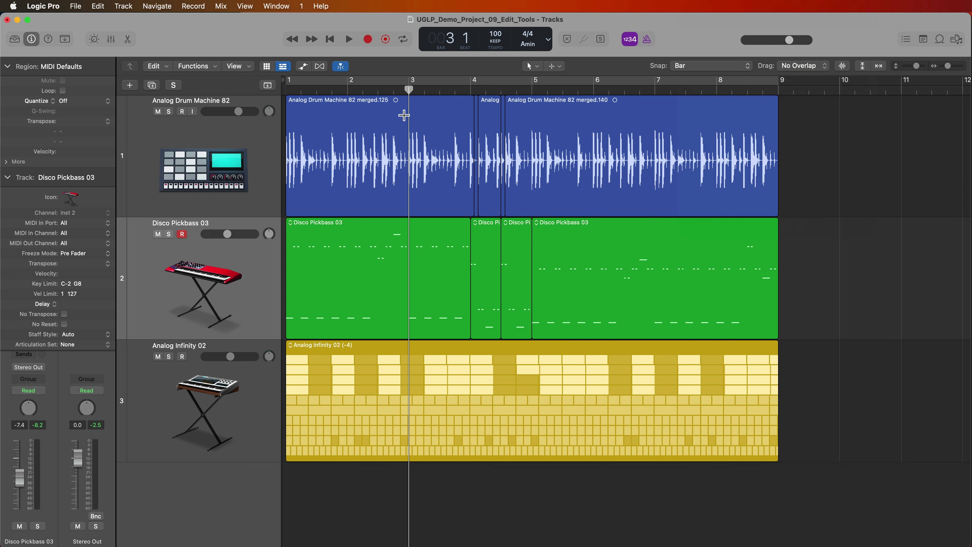
pyautogui.moveTo(409, 115); pyautogui.dragTo(655, 384)
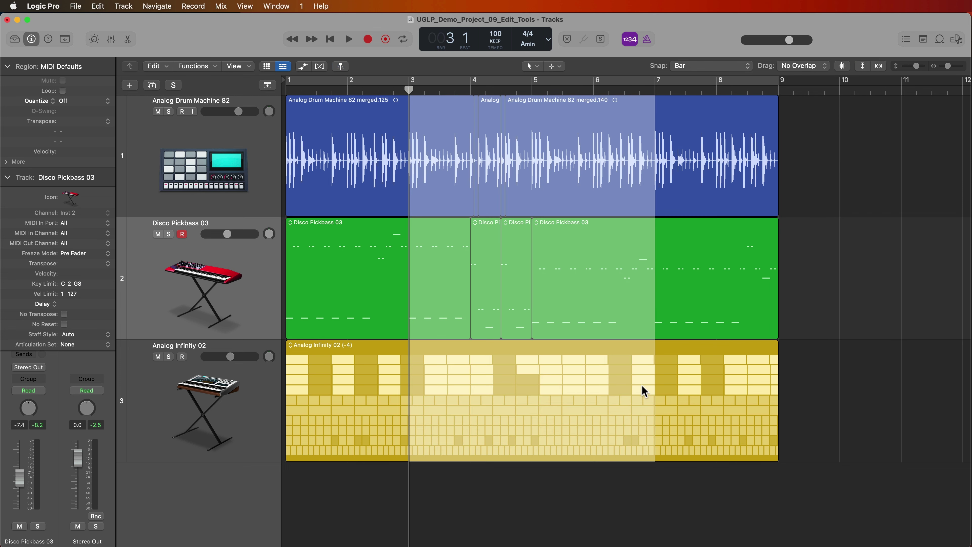
pyautogui.click(838, 91)
pyautogui.click(866, 156)
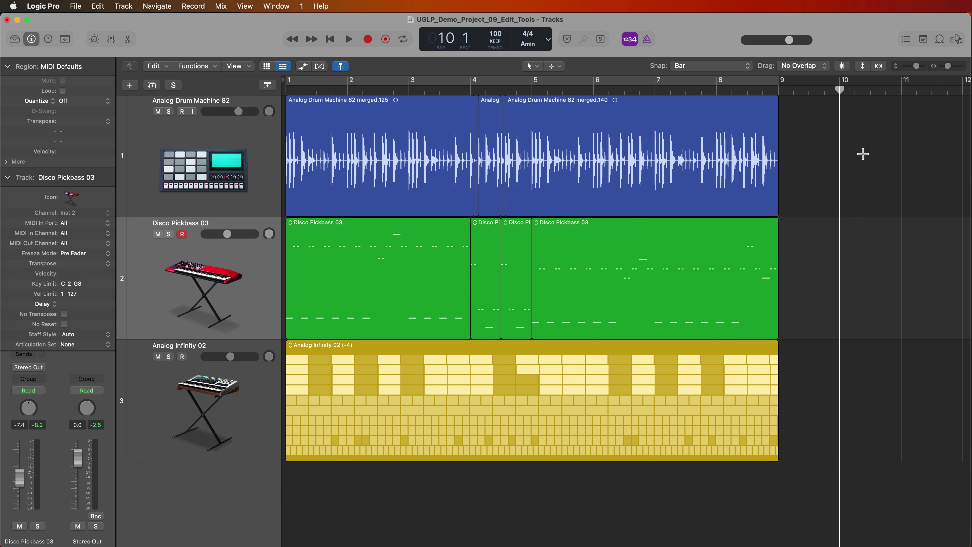
pyautogui.press('super+v')
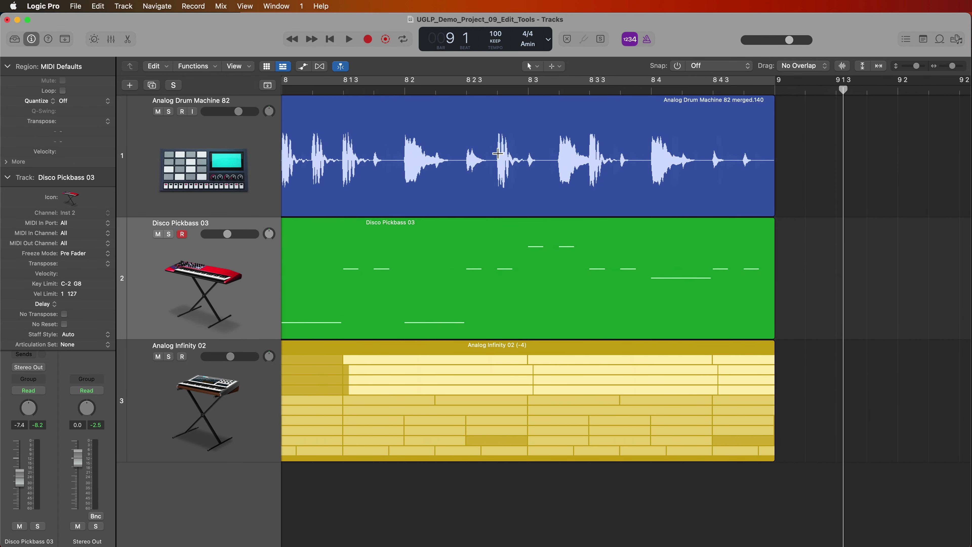
# With snapping off, delete a marquee section from about 8 2 4 to 8 3 3 in the drum region and undo the deletion.
pyautogui.moveTo(500, 155); pyautogui.dragTo(589, 167)
pyautogui.press('Delete')
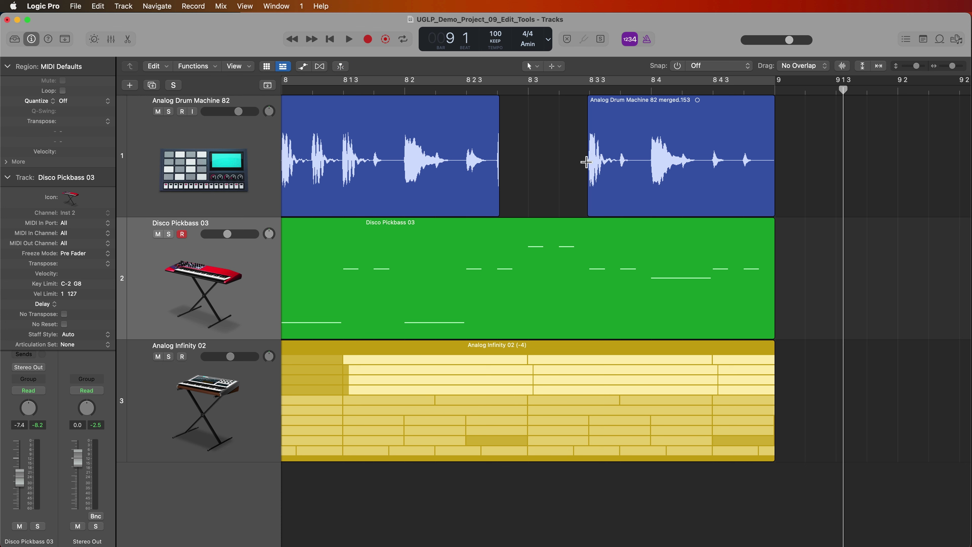
pyautogui.press('super+z')
pyautogui.click(815, 172)
pyautogui.press('super+z')
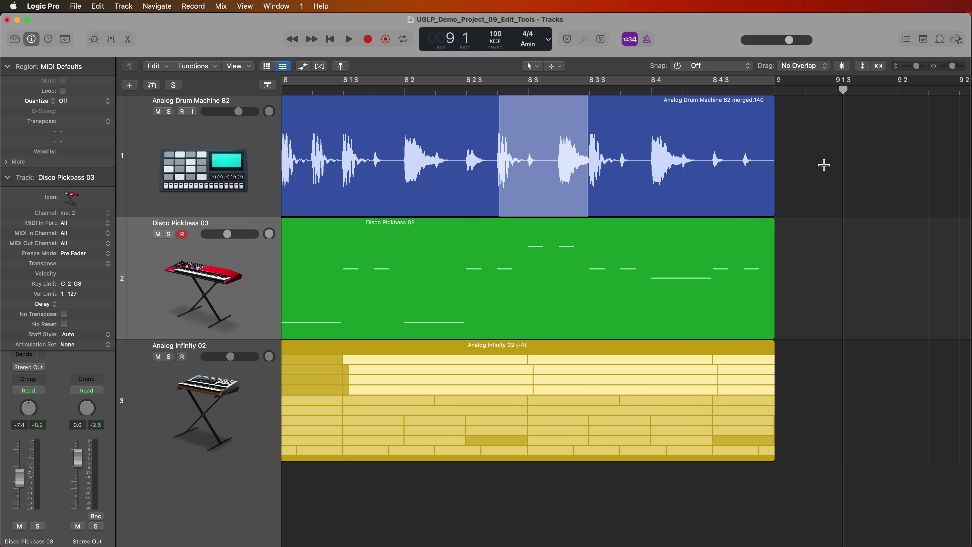
pyautogui.press('super+z')
# Crop the ends of the drum and Disco Pickbass regions from just before 8 4 by deleting free marquee selections.
pyautogui.moveTo(823, 147); pyautogui.dragTo(640, 209)
pyautogui.press('Delete')
pyautogui.click(686, 200)
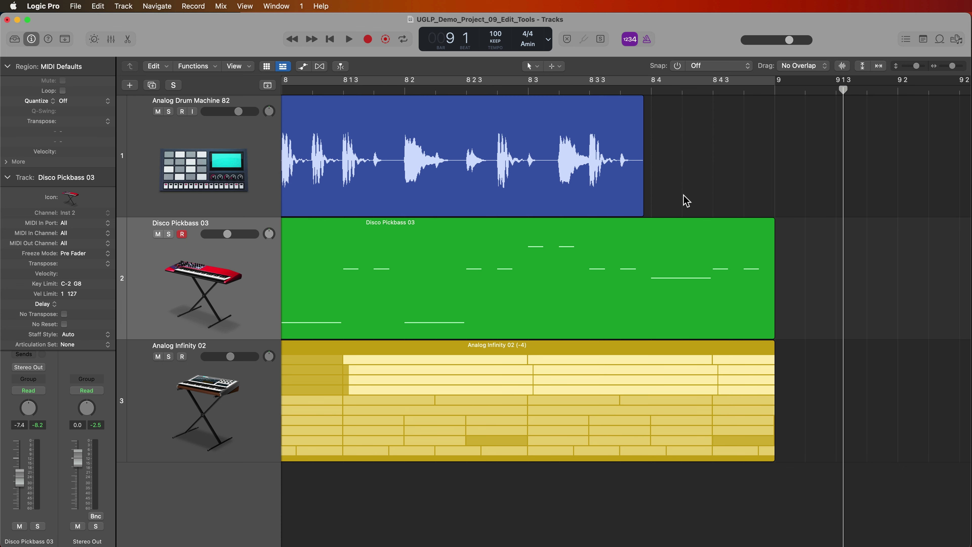
pyautogui.moveTo(798, 253); pyautogui.dragTo(645, 303)
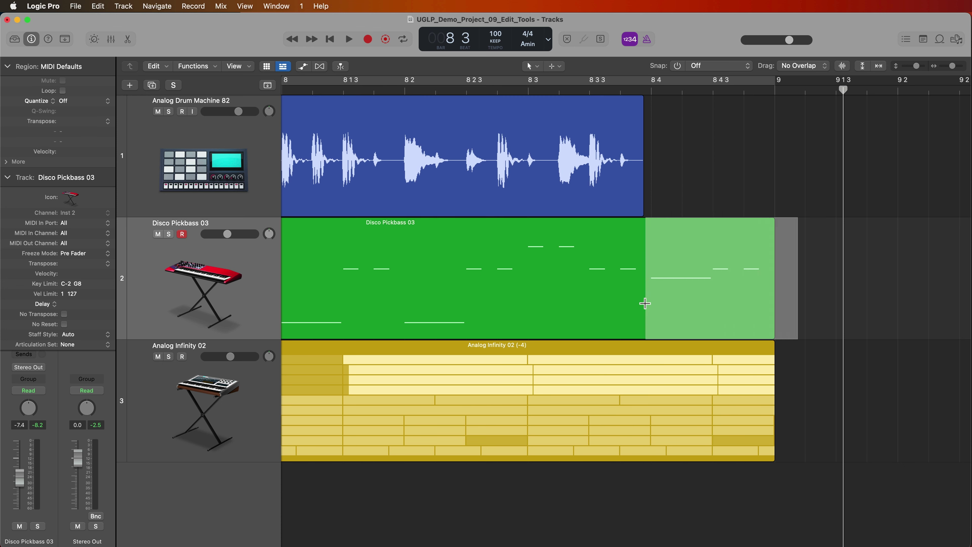
pyautogui.press('Delete')
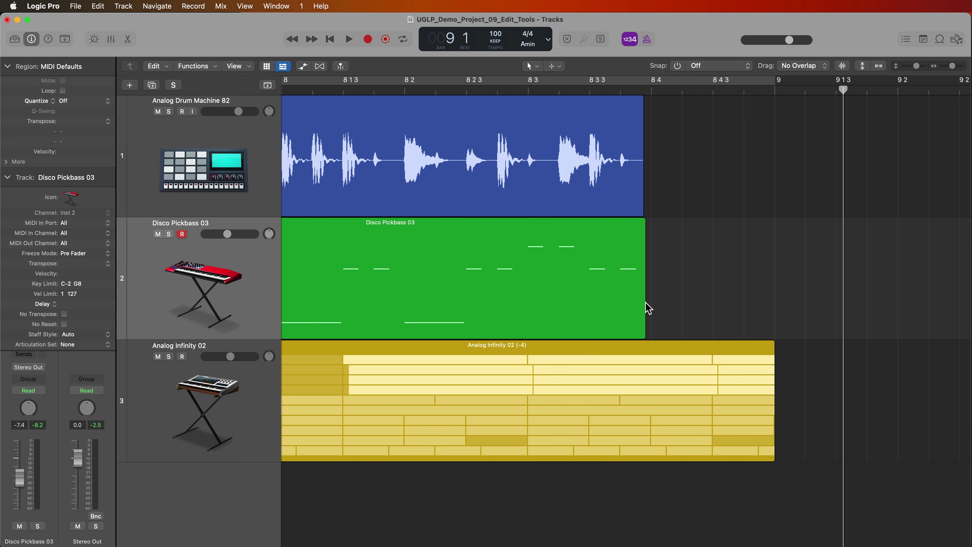
# With snapping off, crop the starts of the drum and Disco Pickbass regions up to just before 1 2 using a marquee deletion.
pyautogui.press('Return')
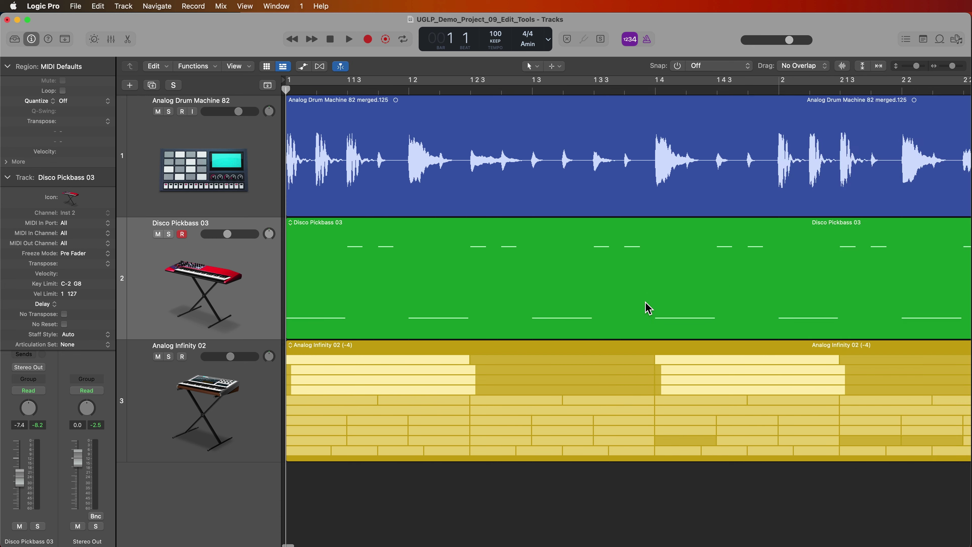
pyautogui.moveTo(405, 165); pyautogui.dragTo(242, 250)
pyautogui.press('Delete')
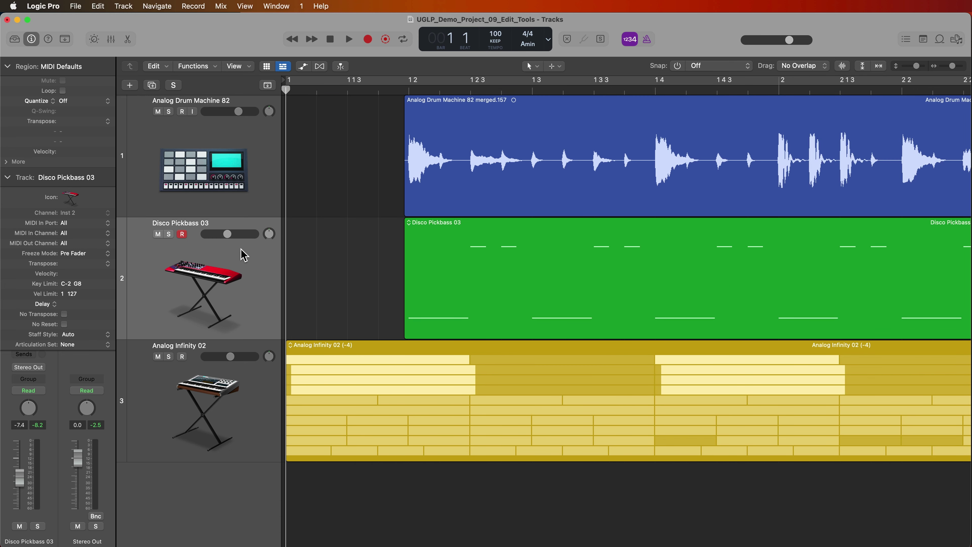
pyautogui.scroll(-10, 373, 244)
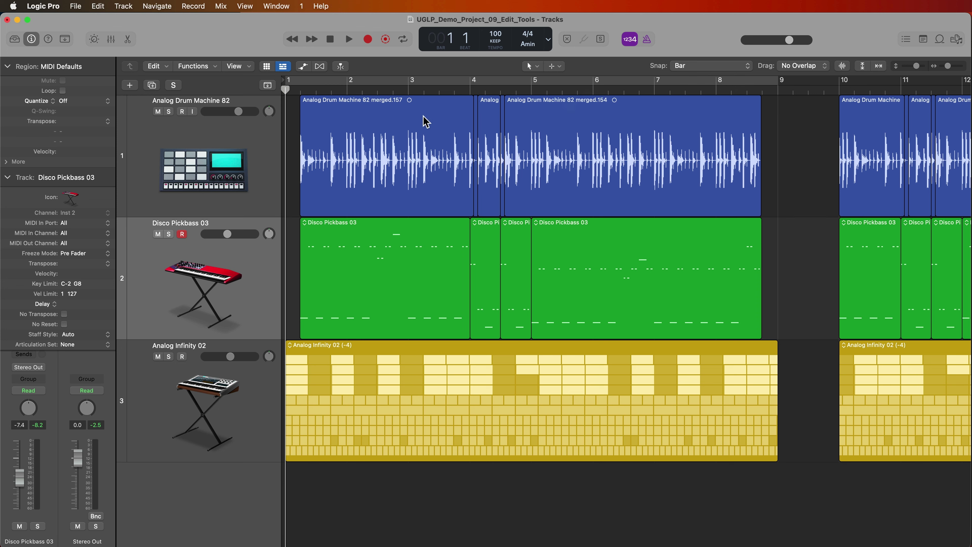
# With Snap set to Bar, make a marquee selection from bar 3 to bar 7 across all three tracks and copy it.
pyautogui.moveTo(409, 102); pyautogui.dragTo(632, 396)
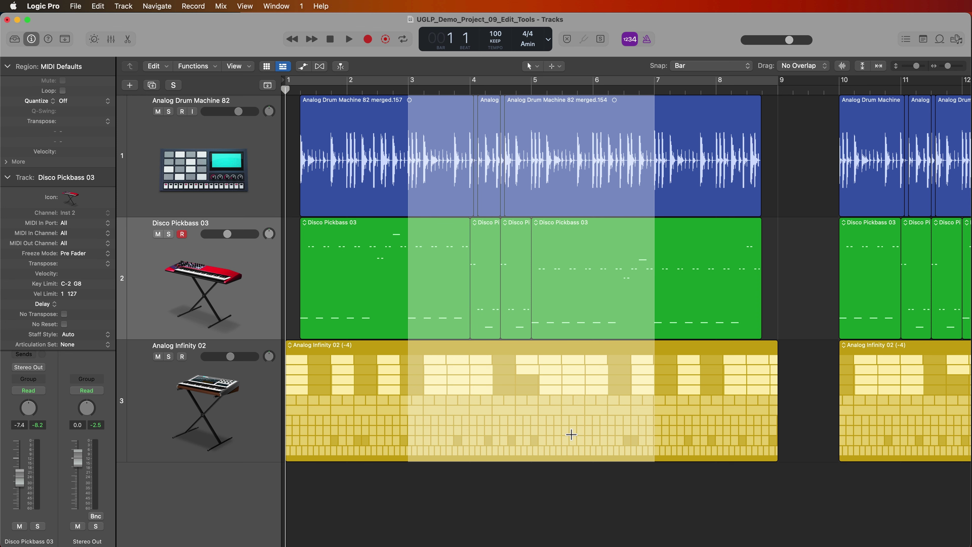
pyautogui.hotkey('ctrl', 'c')
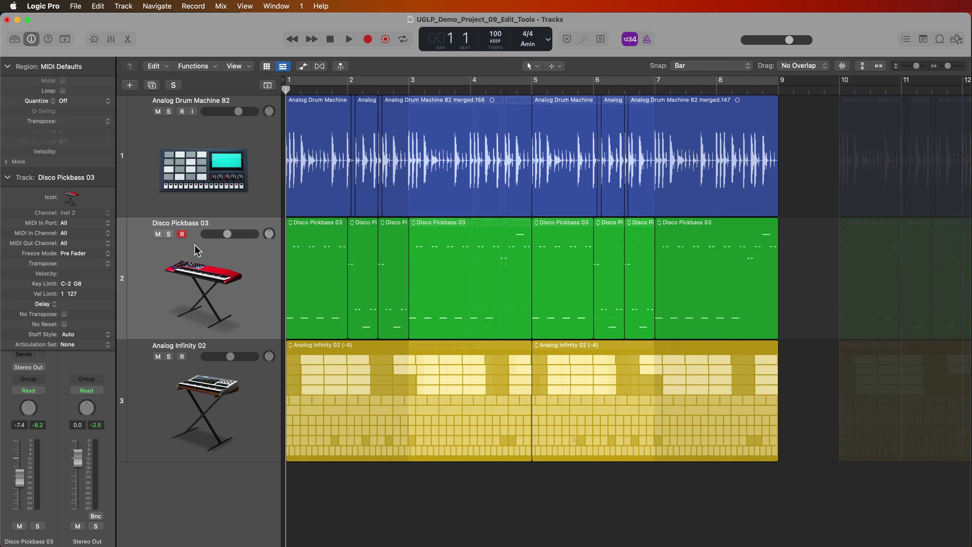
# Disarm recording on the Disco Pickbass track and create an empty MIDI region on it at bar 10.
pyautogui.click(181, 234)
pyautogui.hscroll(2, 267, 283)
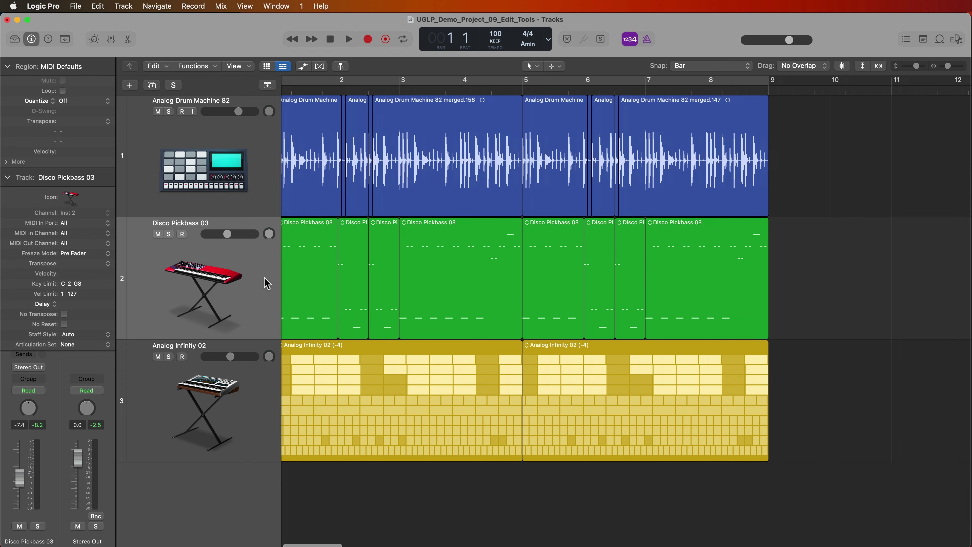
pyautogui.hscroll(5, 537, 291)
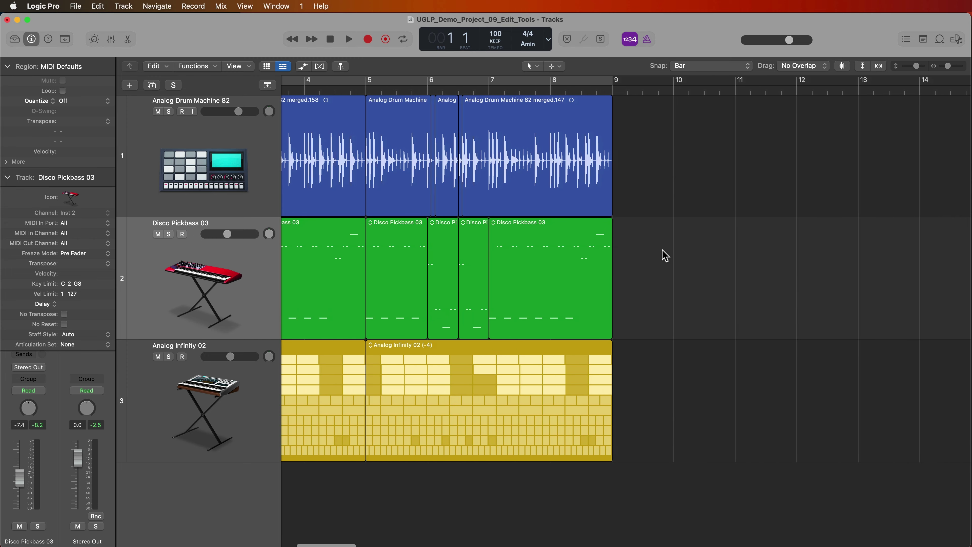
pyautogui.rightClick(692, 241)
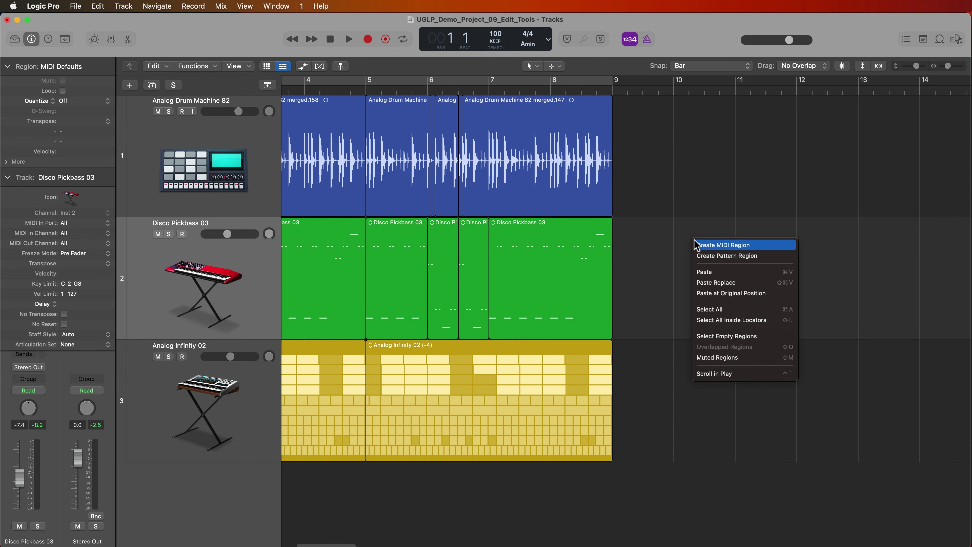
pyautogui.click(766, 249)
# Create a pattern region at bar 12 on the Disco Pickbass track and close the Step Sequencer.
pyautogui.rightClick(815, 249)
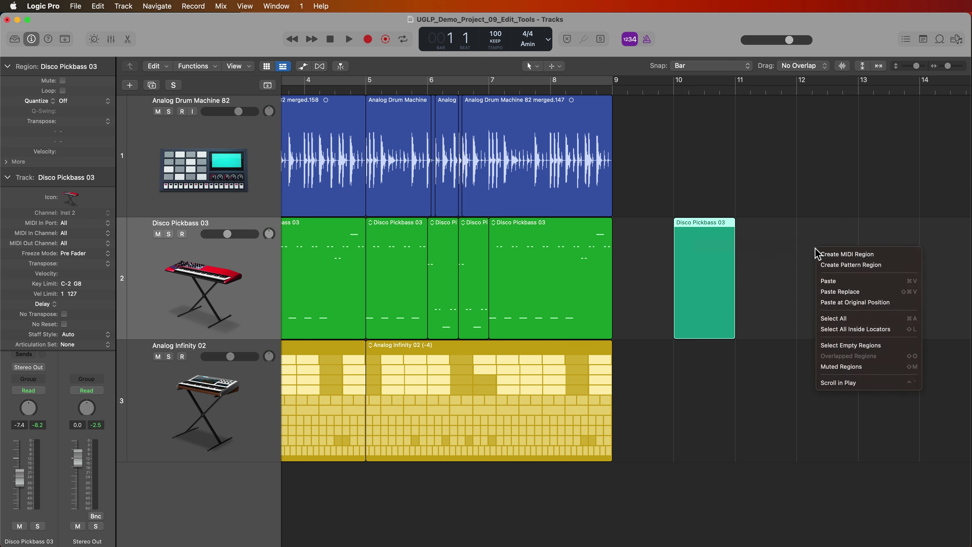
pyautogui.click(843, 264)
pyautogui.hscroll(10, 739, 299)
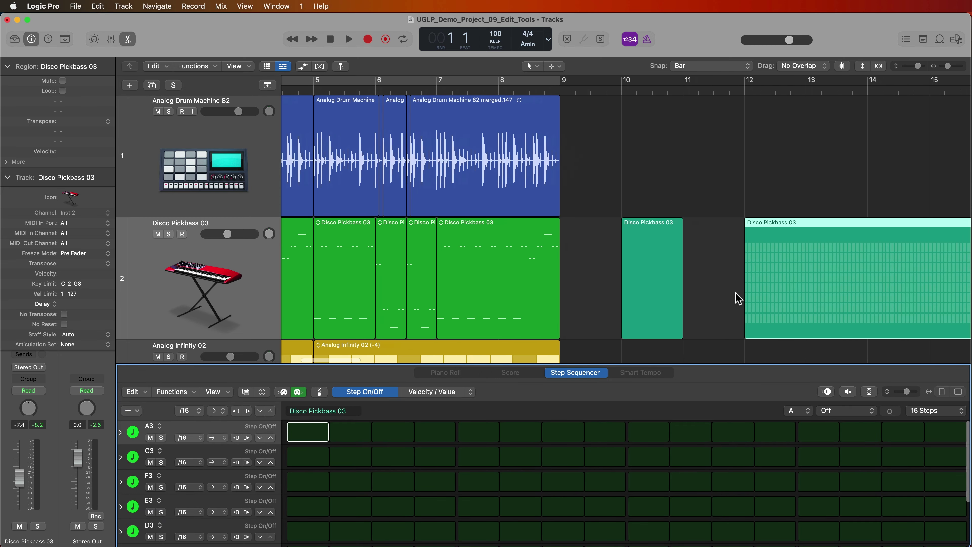
pyautogui.press('e')
pyautogui.click(714, 365)
pyautogui.click(719, 298)
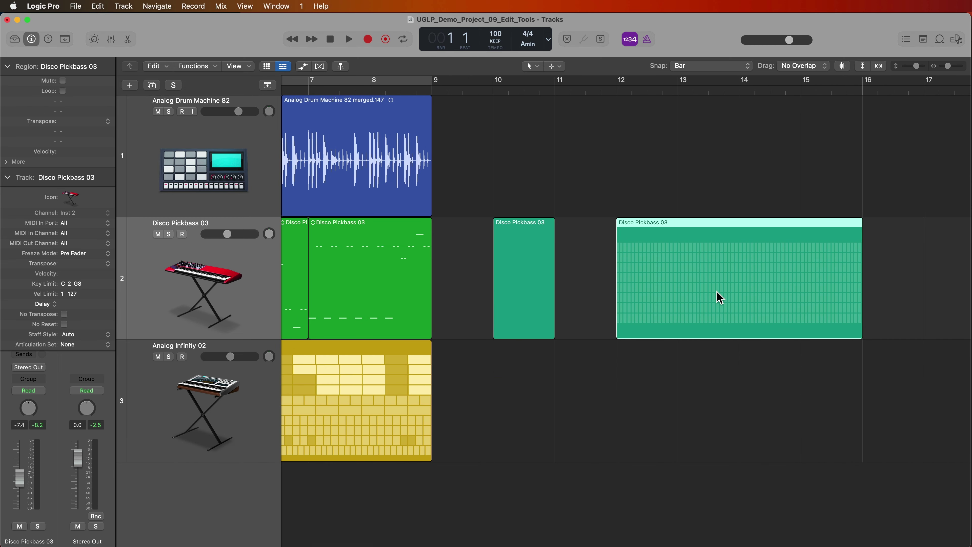
# Delete the pattern region at bar 12 and the MIDI region at bar 10.
pyautogui.press('Delete')
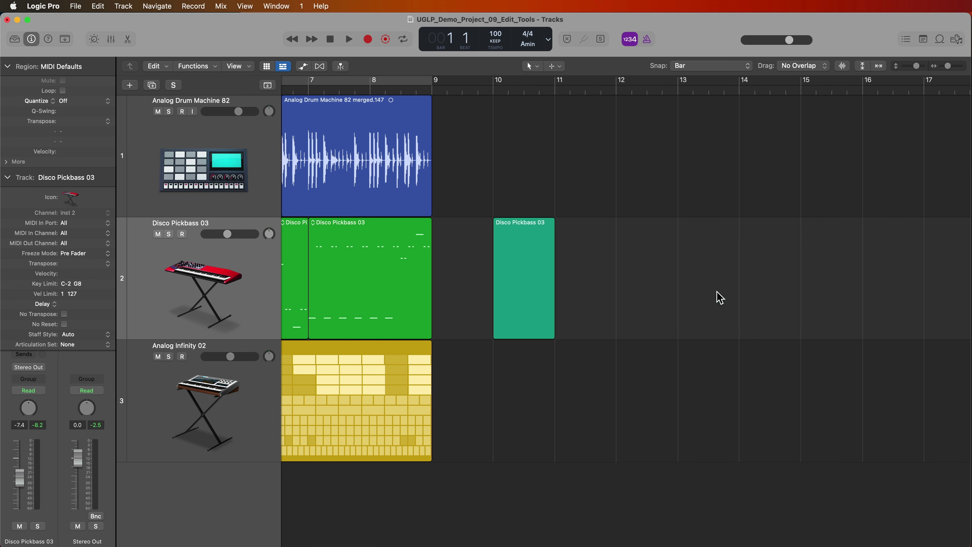
pyautogui.click(534, 269)
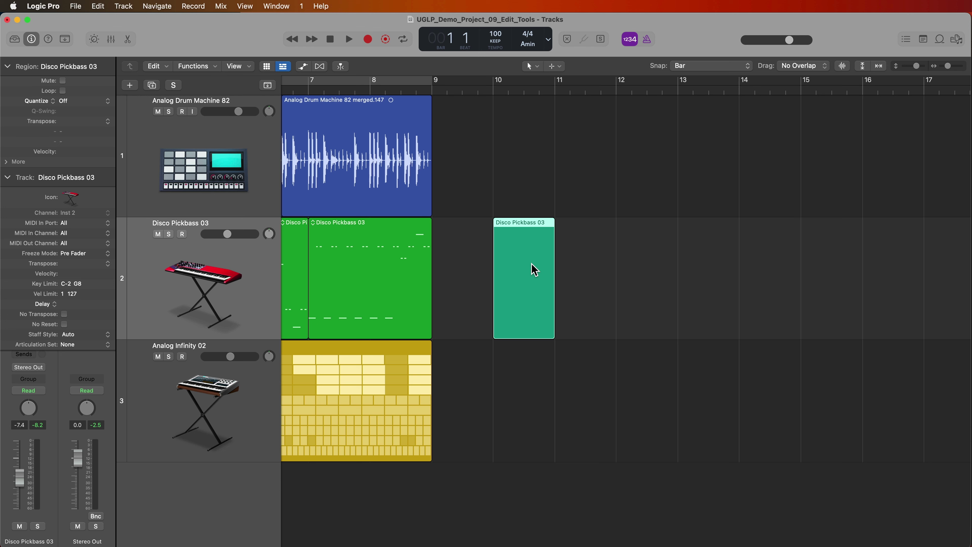
pyautogui.press('Delete')
# Create a MIDI region from a marquee selection spanning bar 10 to 16 on the Disco Pickbass track, and delete it.
pyautogui.press('super+Left')
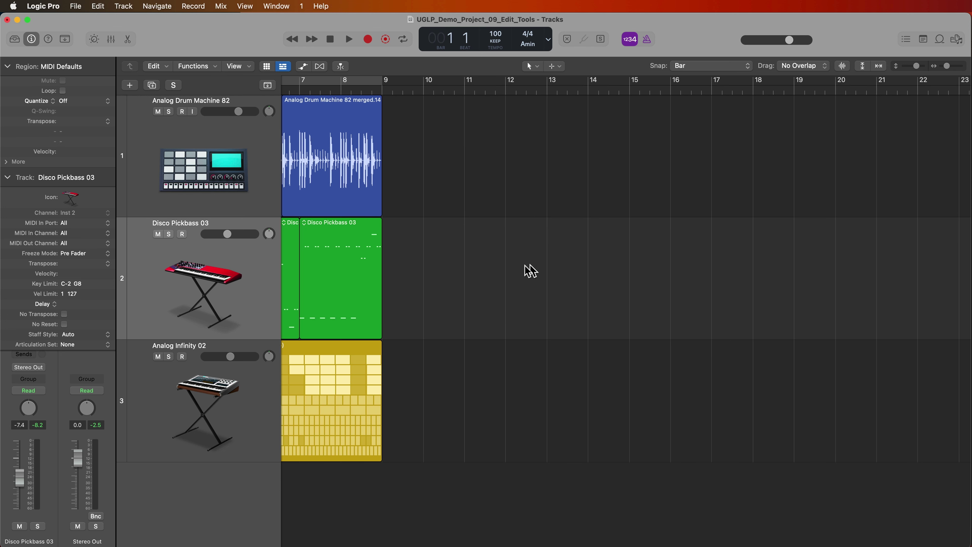
pyautogui.moveTo(419, 250); pyautogui.dragTo(671, 265)
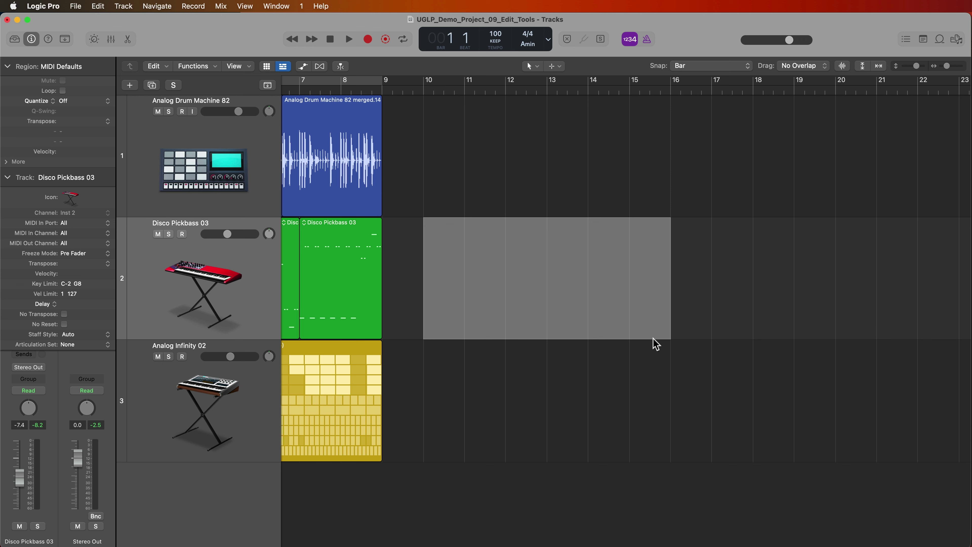
pyautogui.rightClick(499, 240)
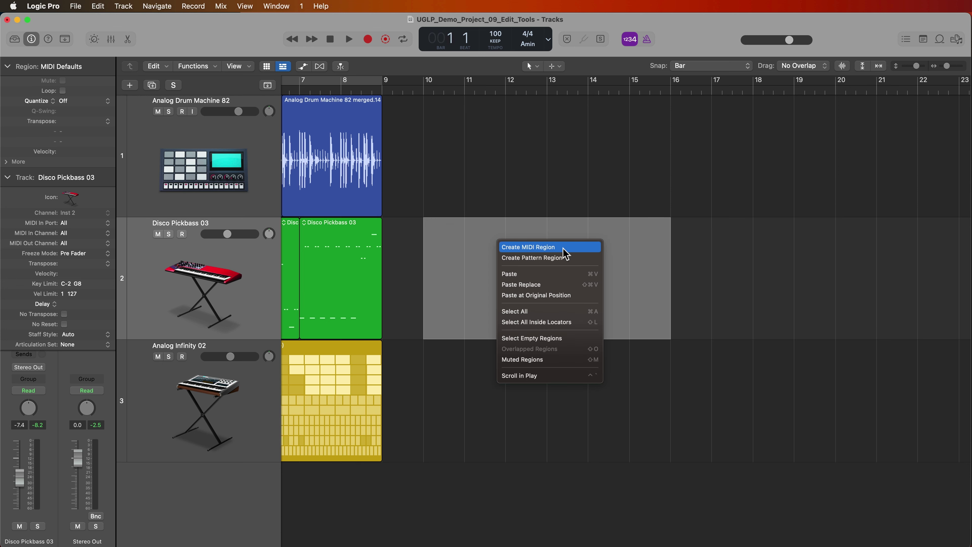
pyautogui.press('Return')
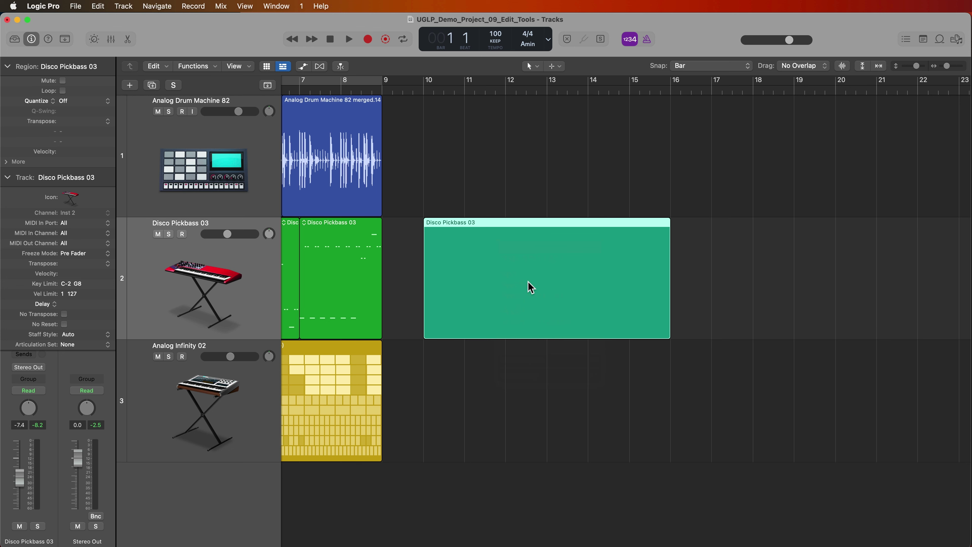
pyautogui.press('Delete')
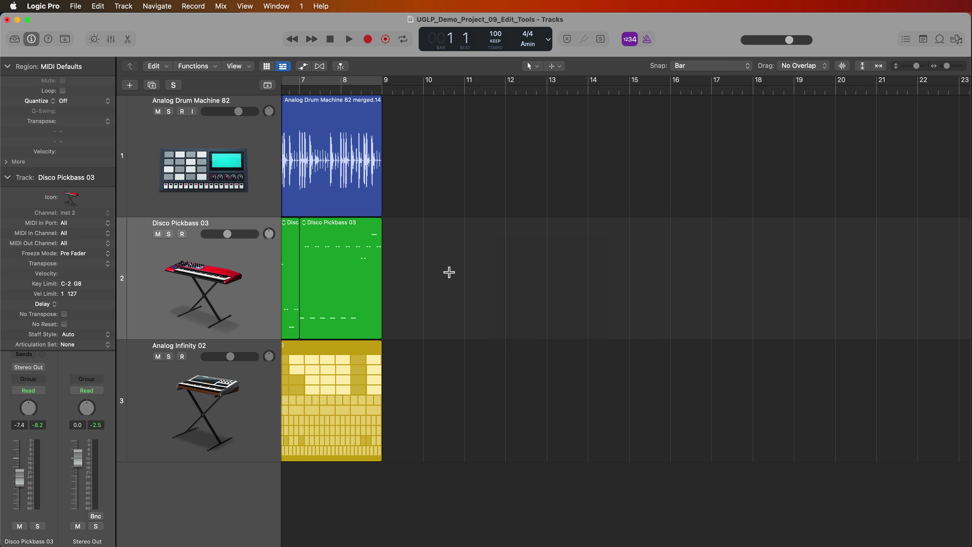
# Create a pattern region from a marquee selection spanning bar 10 to 17 on the Disco Pickbass track, and delete it.
pyautogui.moveTo(426, 270); pyautogui.dragTo(706, 271)
pyautogui.rightClick(642, 270)
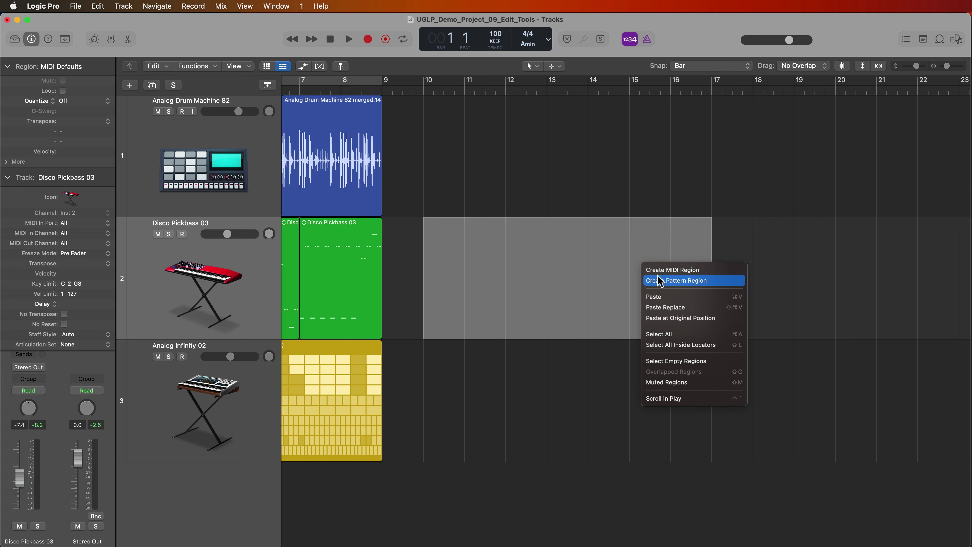
pyautogui.click(647, 278)
pyautogui.press('e')
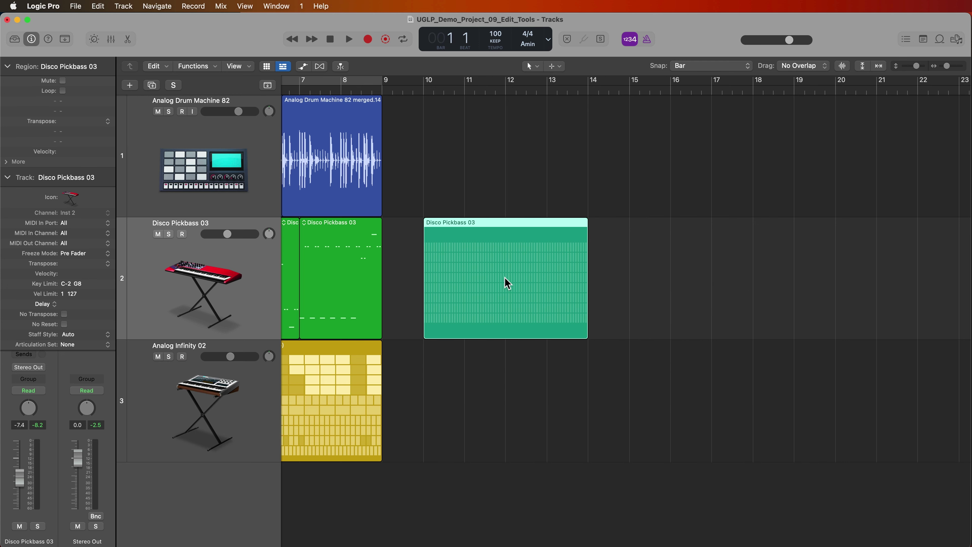
pyautogui.press('Delete')
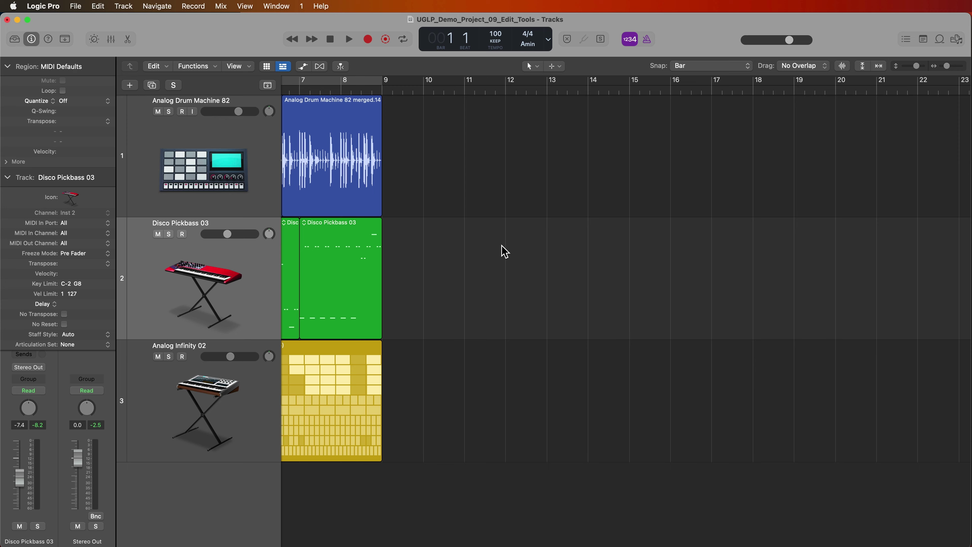
pyautogui.press('z')
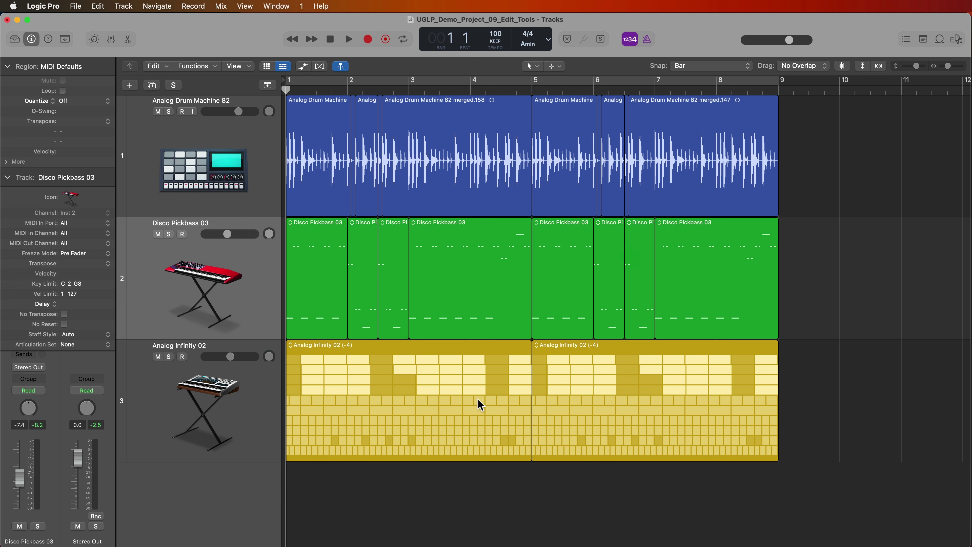
# Show the Secondary Ruler above the tracks and hide it again.
pyautogui.click(250, 68)
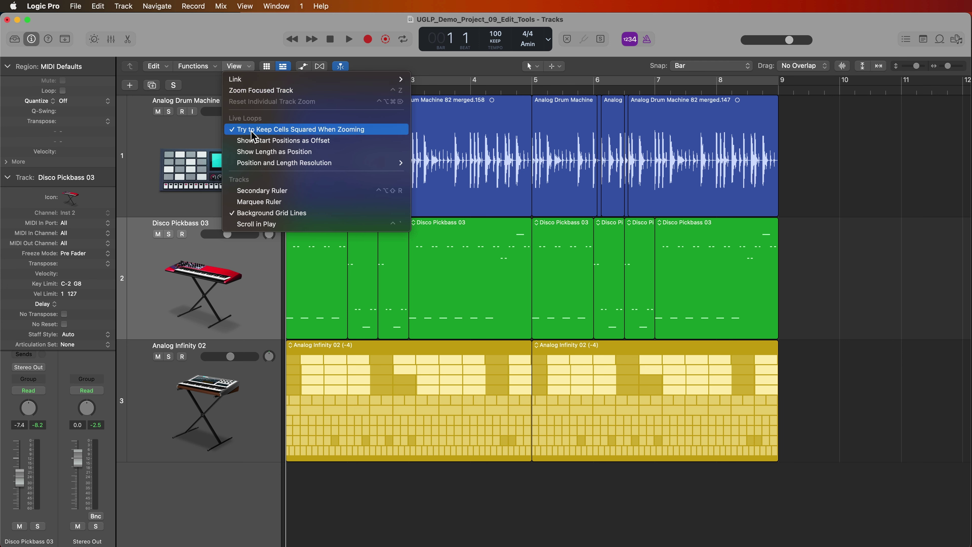
pyautogui.click(324, 194)
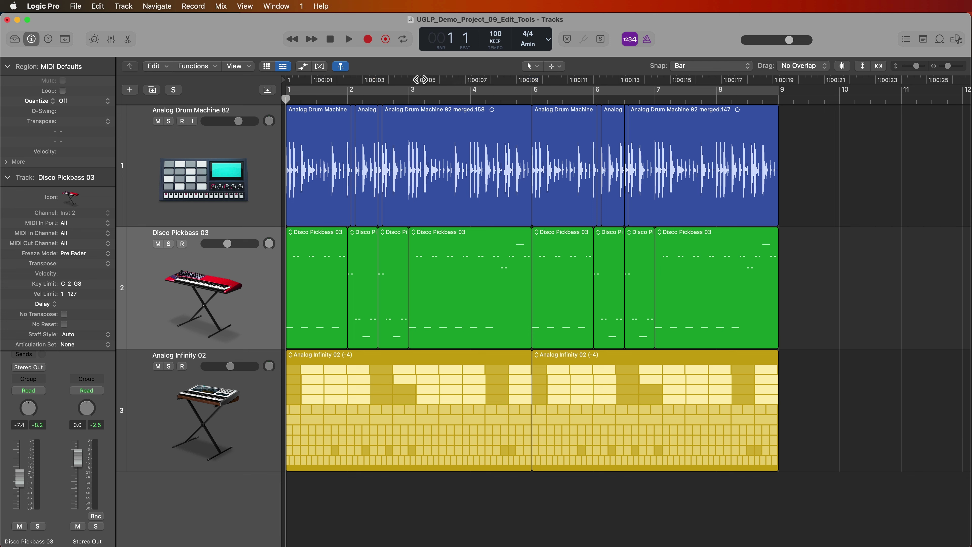
pyautogui.click(243, 67)
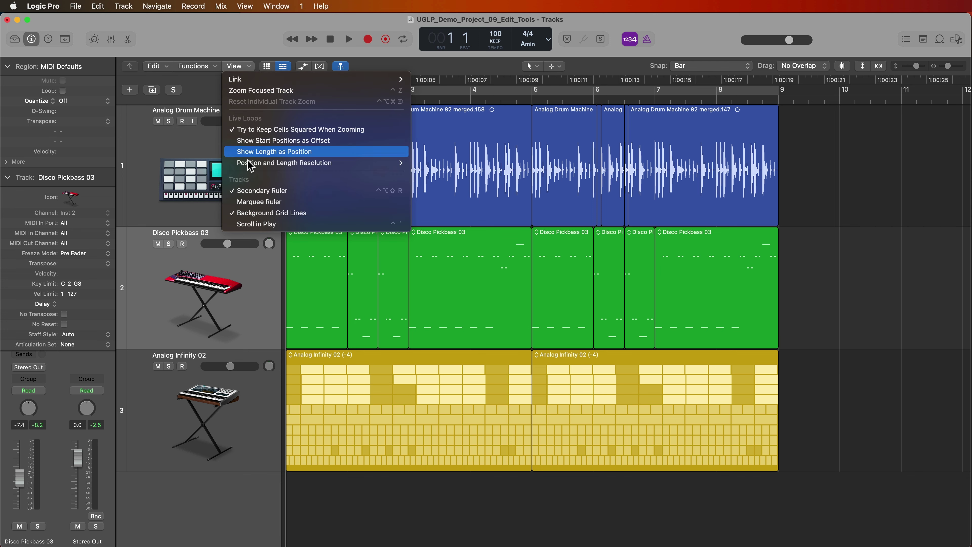
pyautogui.click(248, 193)
# Show the Marquee Ruler and use it to select the section from bar 3 to bar 5 across all three tracks.
pyautogui.click(238, 67)
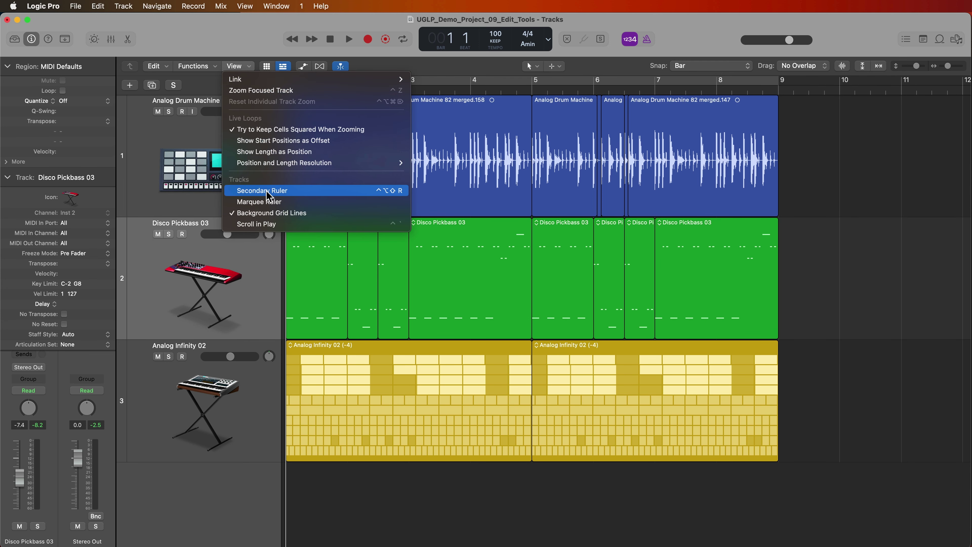
pyautogui.click(315, 202)
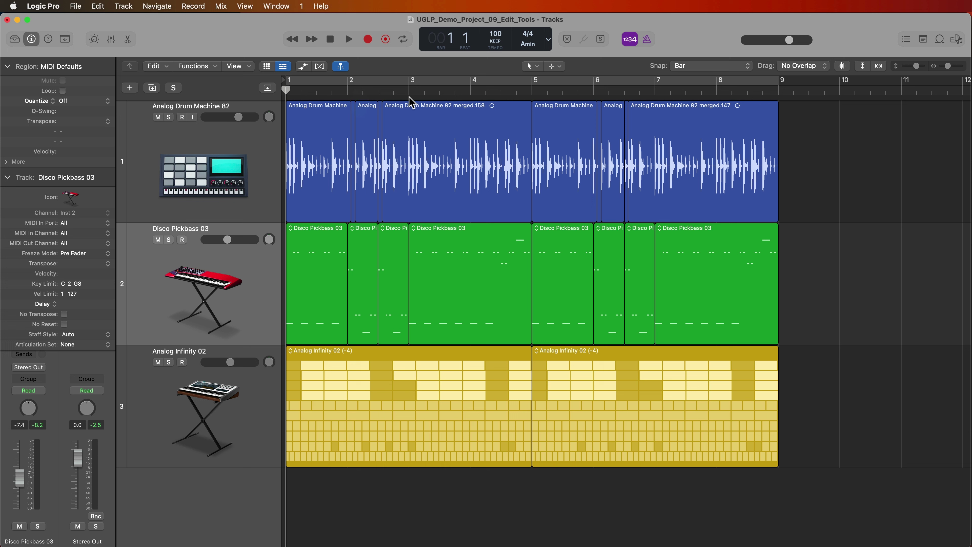
pyautogui.moveTo(409, 97); pyautogui.dragTo(520, 104)
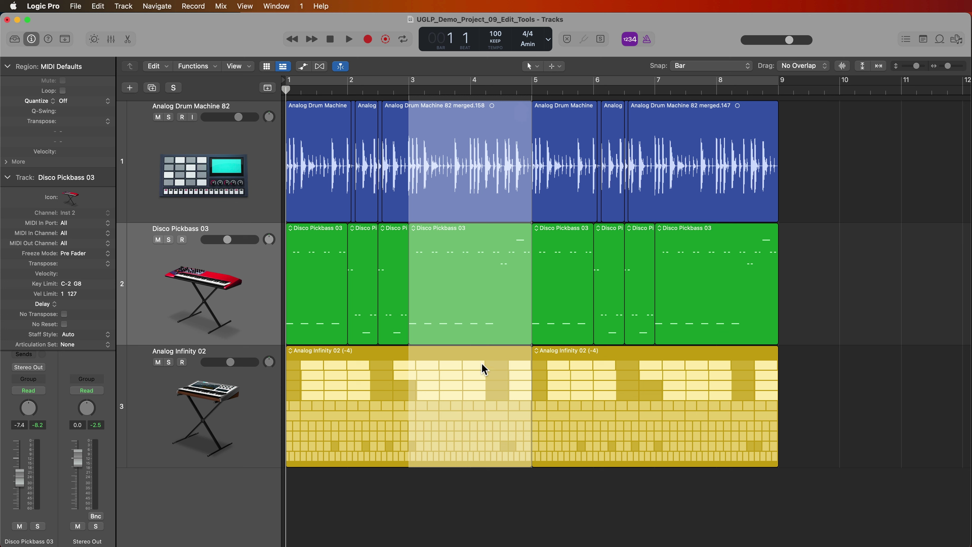
pyautogui.moveTo(409, 91); pyautogui.dragTo(523, 92)
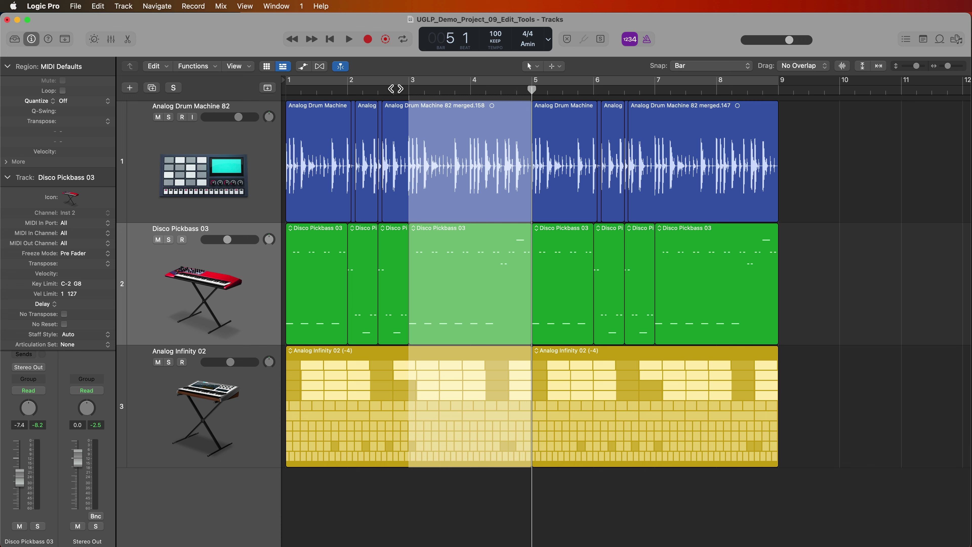
# Cut the selected section from bar 3 to 5 on all three tracks and paste it at bar 10.
pyautogui.press('Delete')
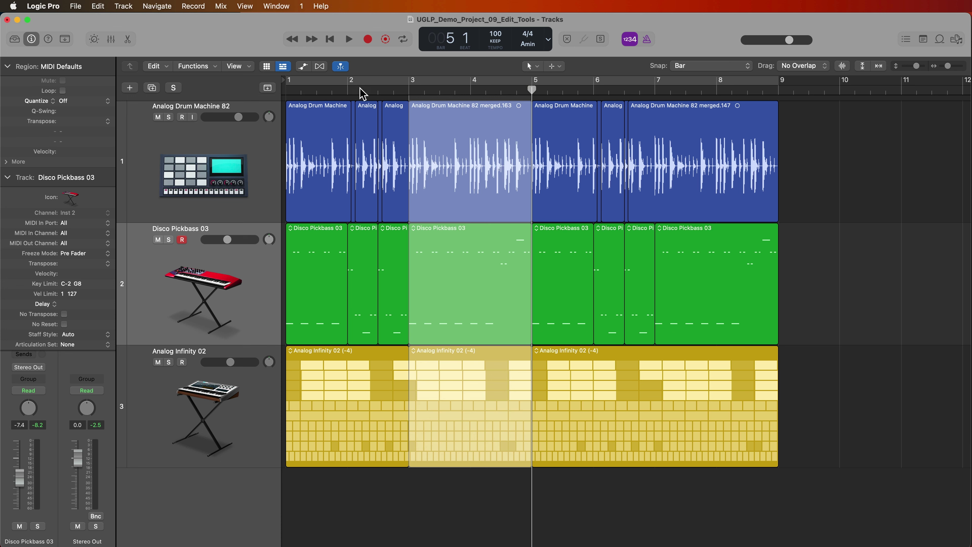
pyautogui.click(841, 91)
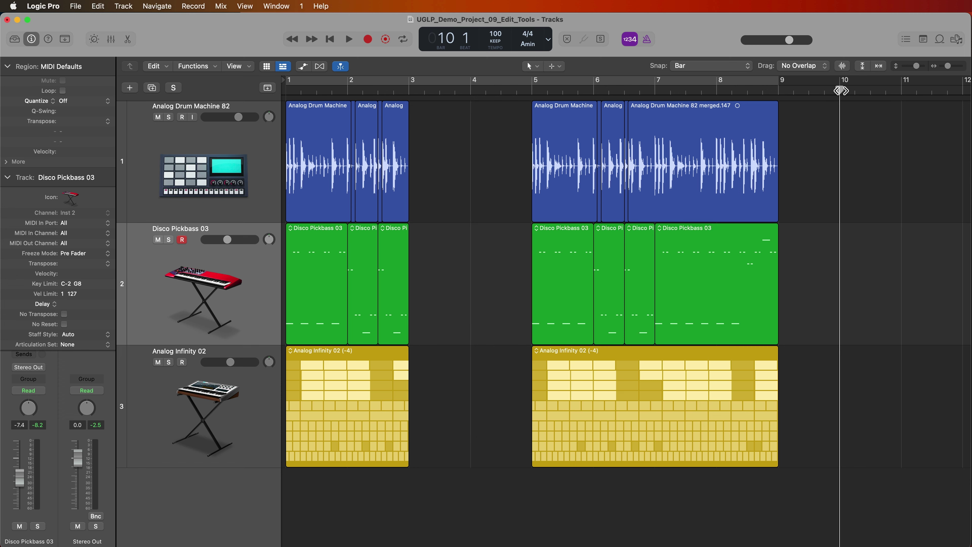
pyautogui.press('super+v')
pyautogui.hscroll(-5, 685, 194)
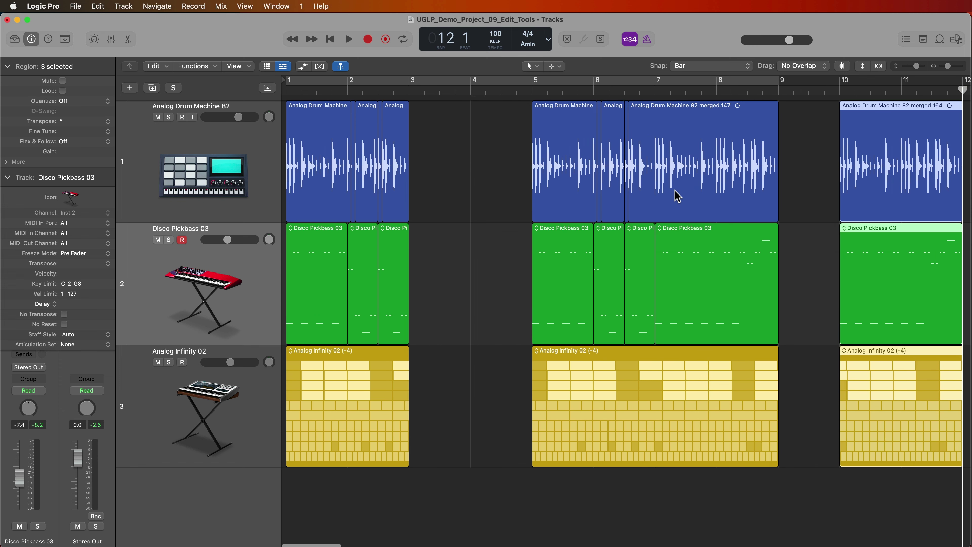
# Make and clear a marquee selection from bar 5 to 7, and undo the paste at bar 10 and the removal from bar 3 to 5.
pyautogui.moveTo(528, 135); pyautogui.dragTo(681, 483)
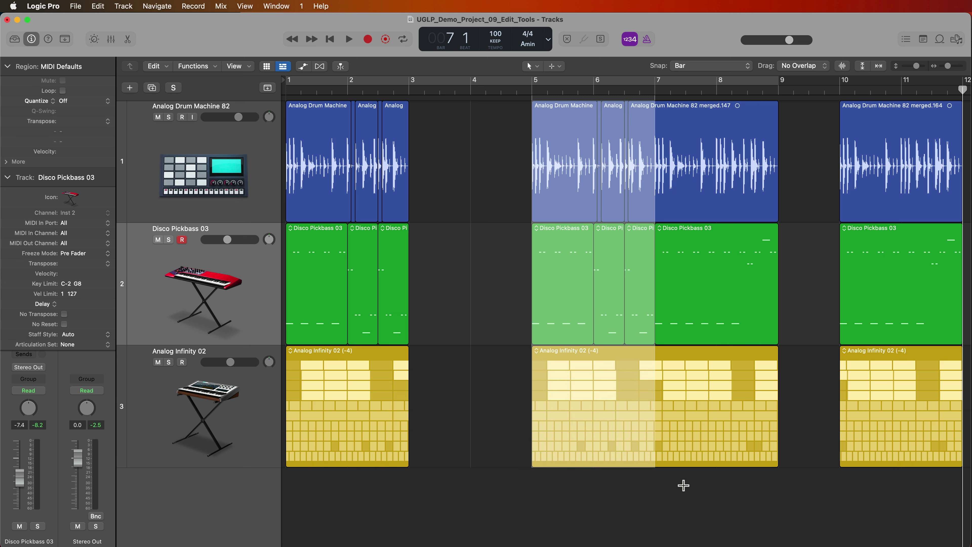
pyautogui.click(488, 299)
pyautogui.press('super+z')
pyautogui.press('super+z')
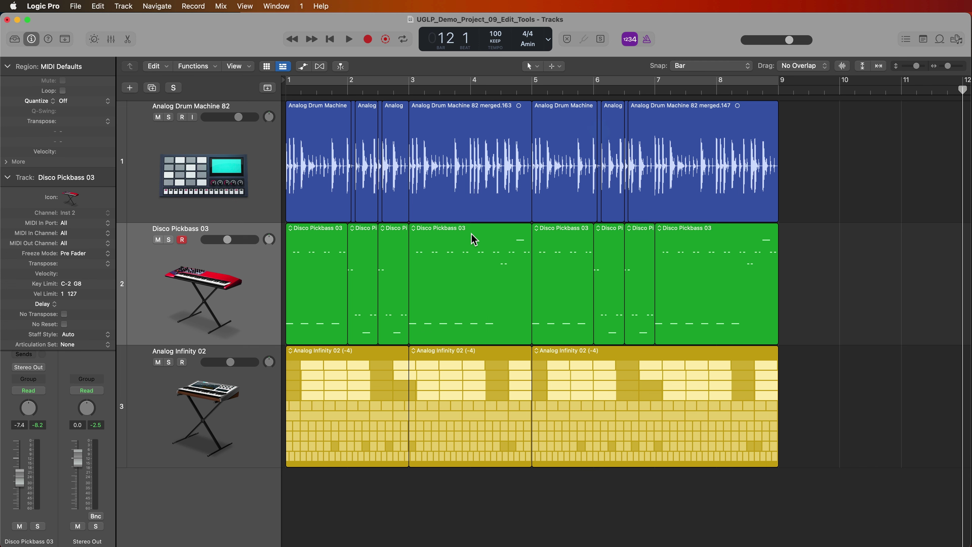
pyautogui.press('super+Up')
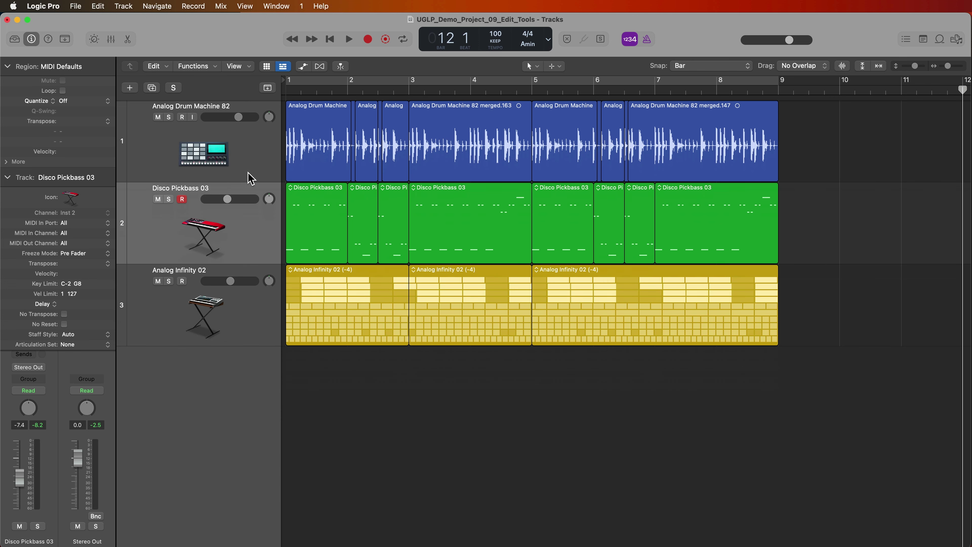
# Duplicate the Analog Drum Machine 82, Disco Pickbass 03 and Analog Infinity 02 tracks twice each, including their regions.
pyautogui.click(248, 158)
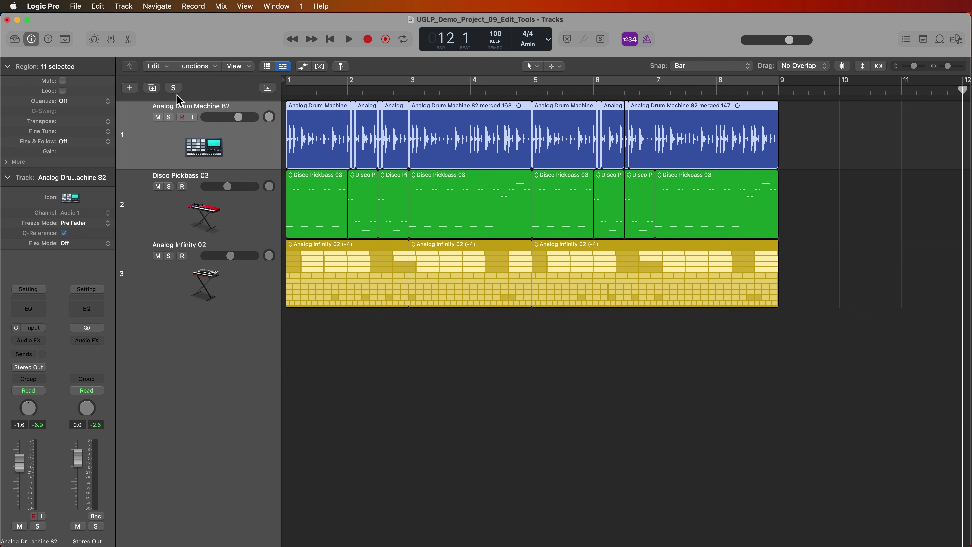
pyautogui.click(160, 91)
pyautogui.press('super+d')
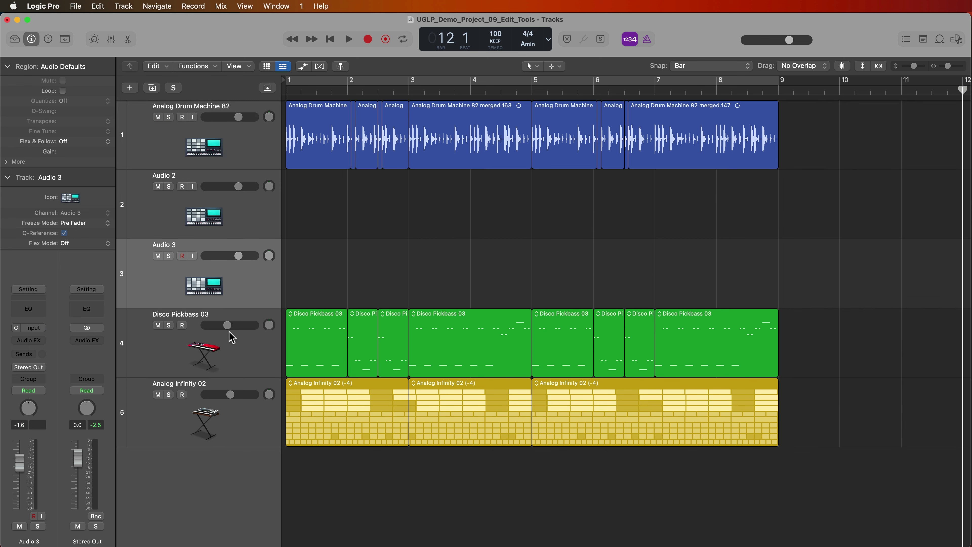
# Marquee-select bar 3 to 5 and bar 7 to 8 in turn across all nine tracks, and clear the selection.
pyautogui.moveTo(408, 114); pyautogui.dragTo(510, 467)
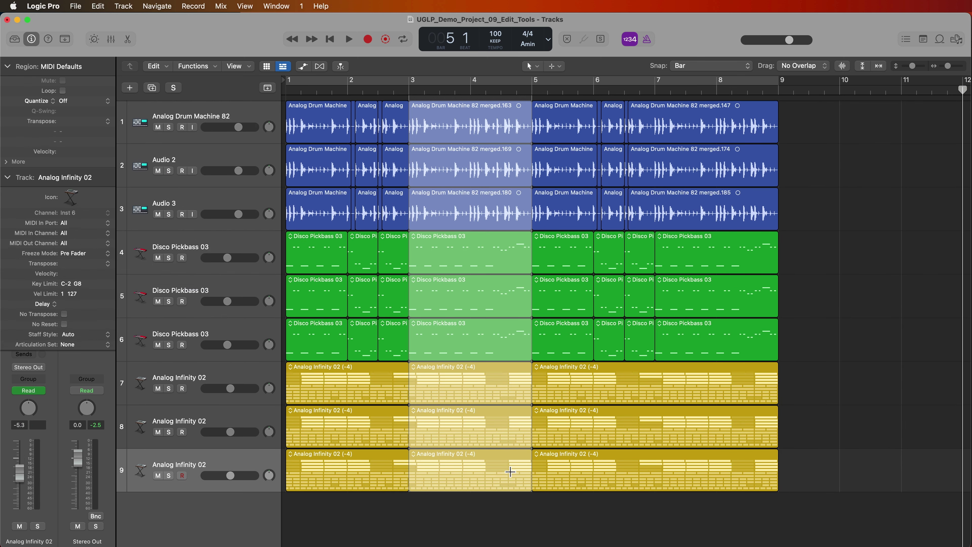
pyautogui.moveTo(656, 117); pyautogui.dragTo(692, 499)
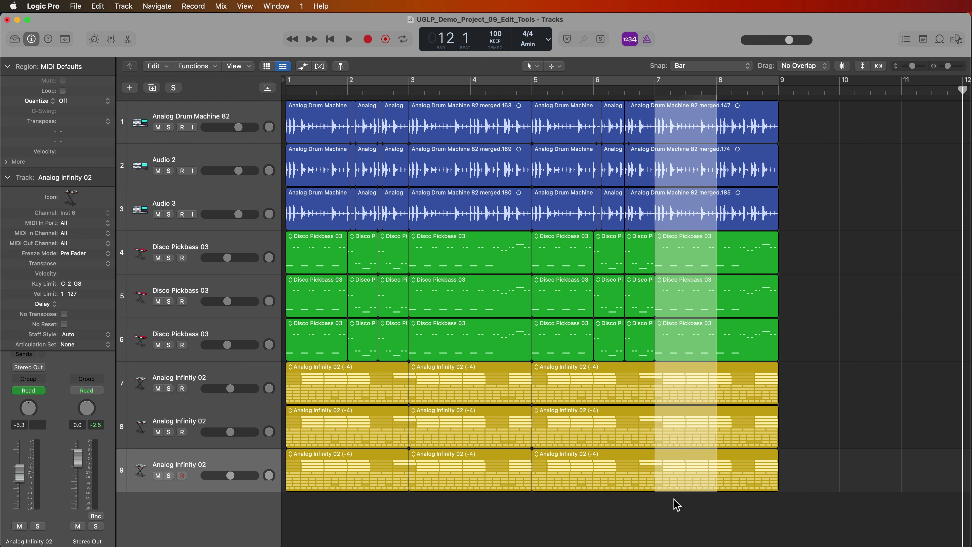
pyautogui.click(660, 524)
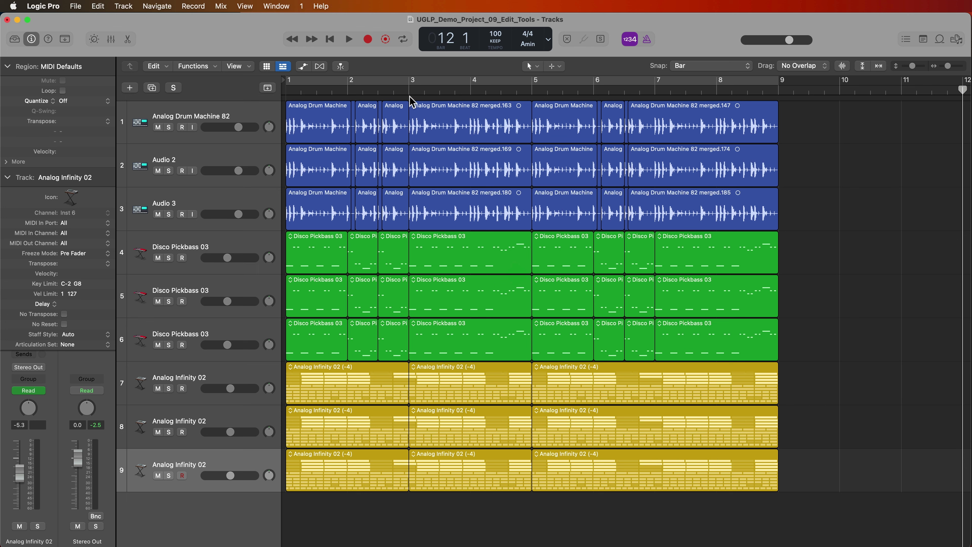
# Select bar 3 to 5 across all nine tracks with the Marquee Ruler and delete that section.
pyautogui.moveTo(410, 96); pyautogui.dragTo(520, 102)
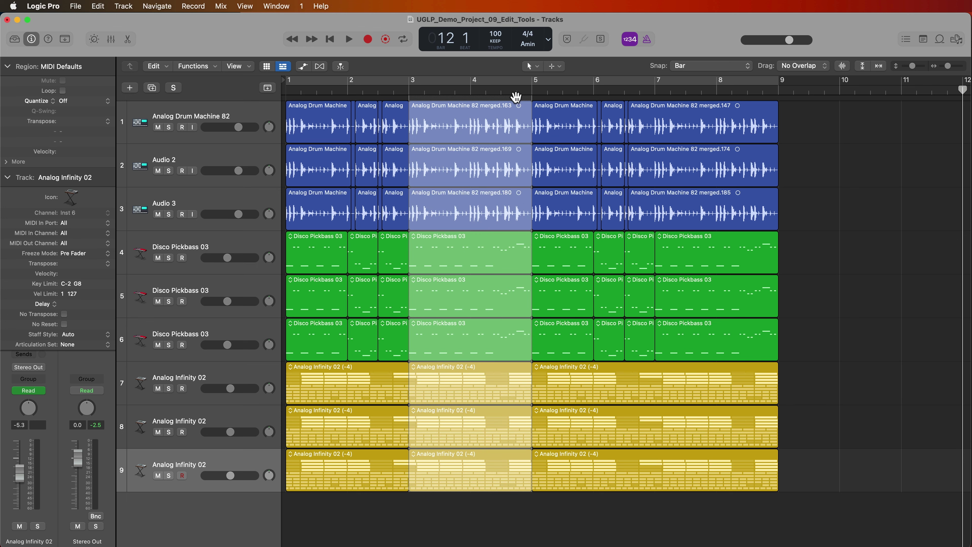
pyautogui.press('Delete')
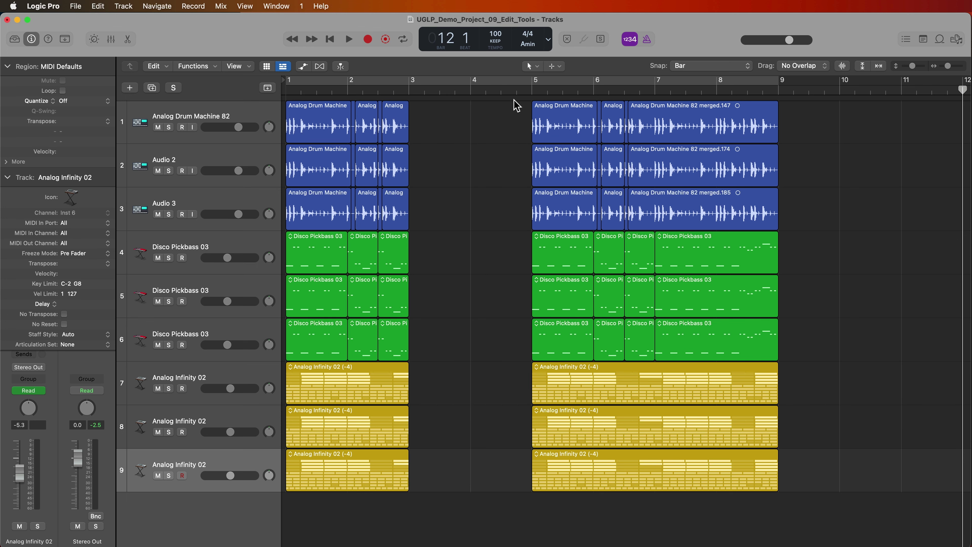
# Move the regions starting at bar 5 to bar 3 on all nine tracks and delete everything from bar 5 onward.
pyautogui.moveTo(519, 103); pyautogui.dragTo(613, 527)
pyautogui.moveTo(716, 107); pyautogui.dragTo(562, 493)
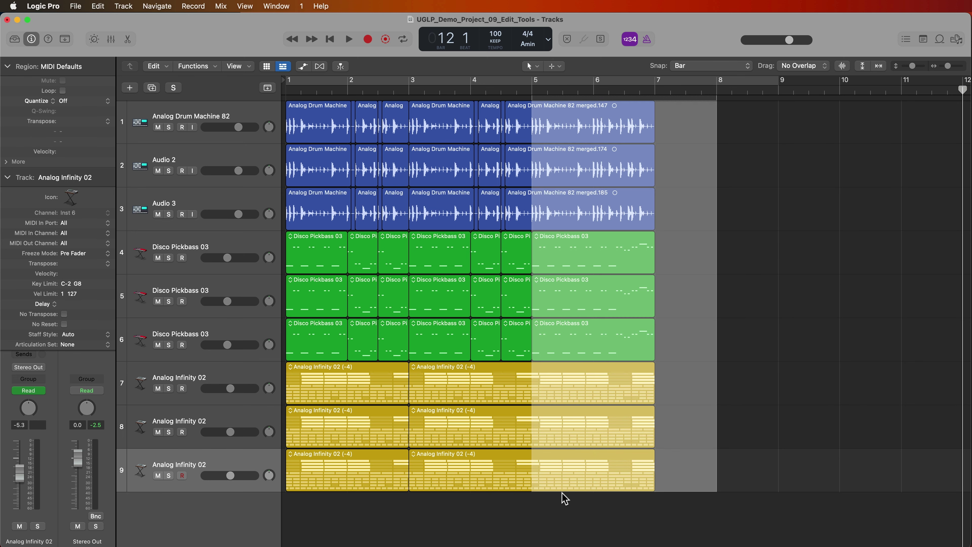
pyautogui.press('Delete')
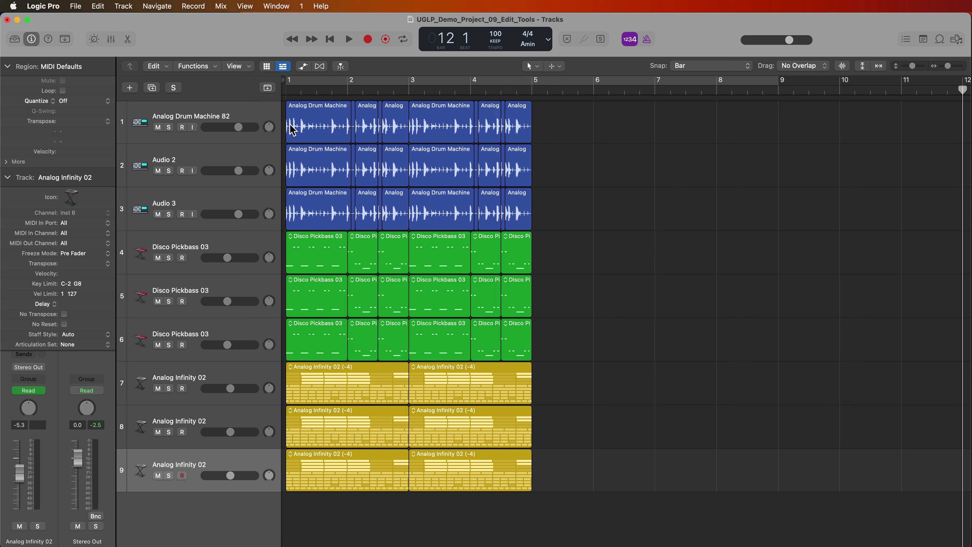
# Hide the Marquee Ruler and return the playhead to bar 1 with the timeline zoomed in horizontally.
pyautogui.click(249, 67)
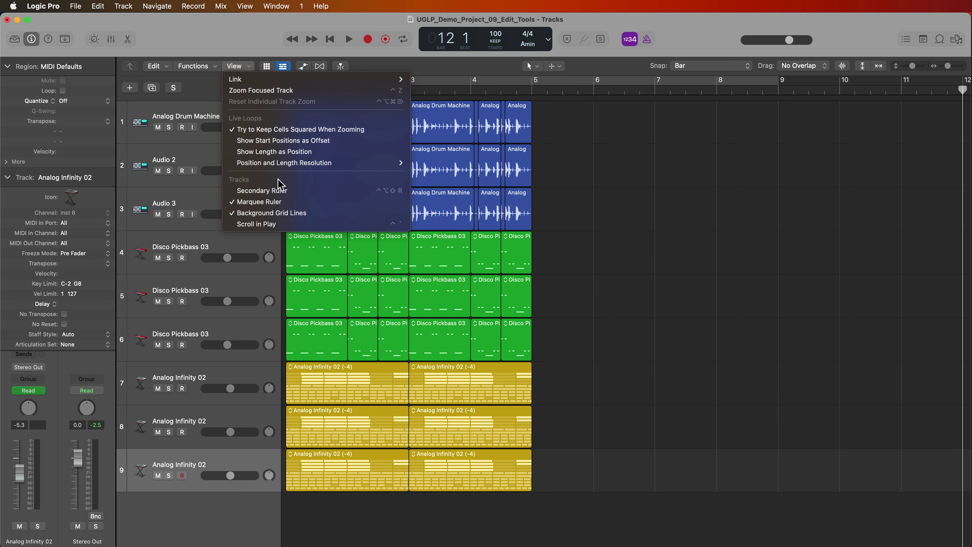
pyautogui.click(276, 199)
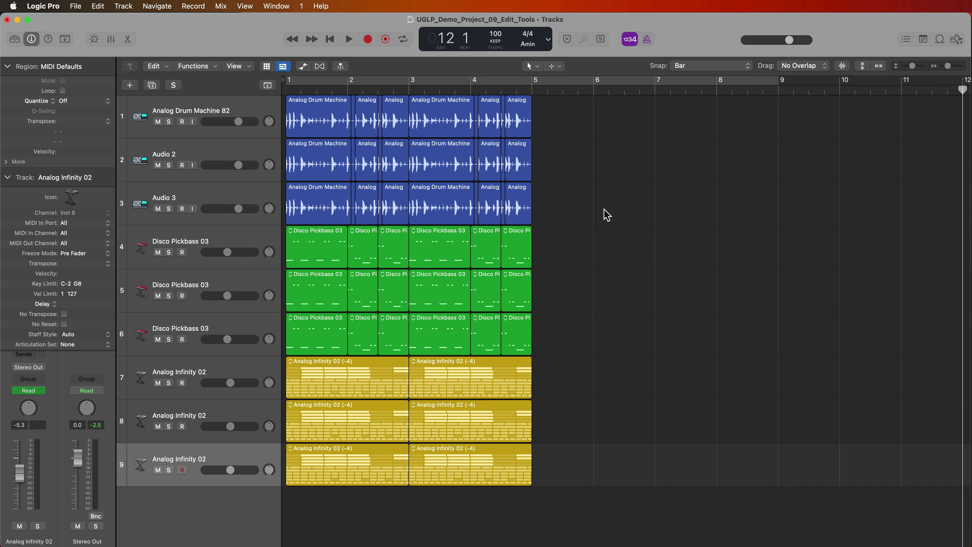
pyautogui.press('Return')
pyautogui.press('super+Right')
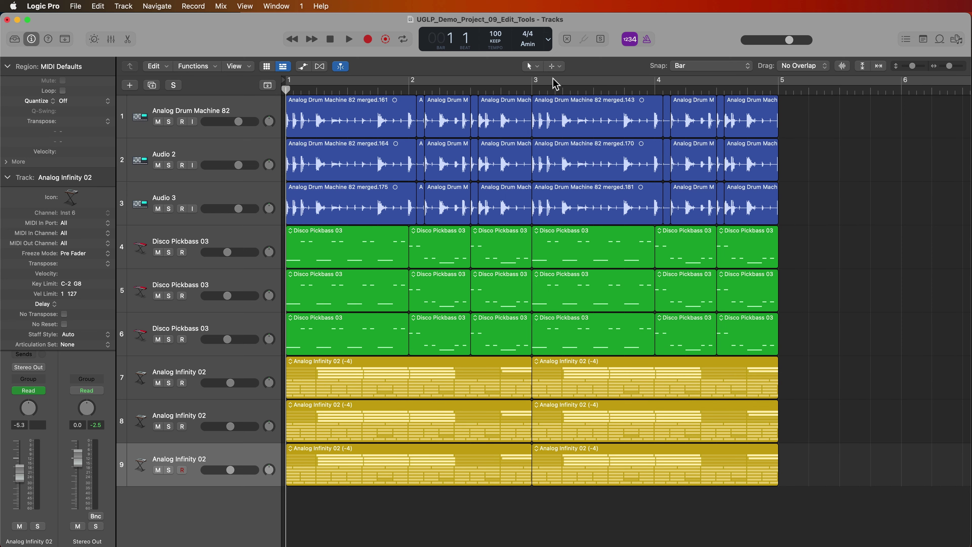
# Review the tools available for the primary and secondary tool assignments.
pyautogui.click(536, 66)
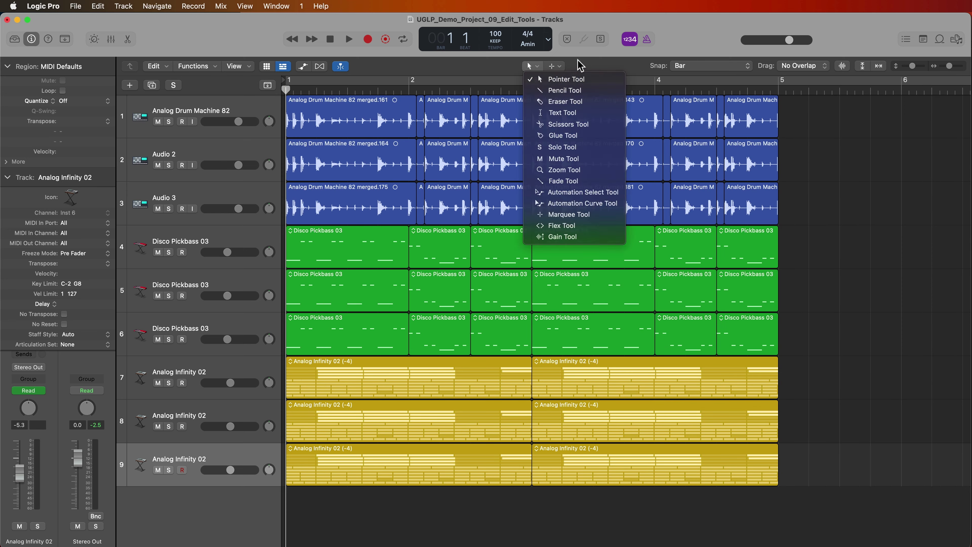
pyautogui.click(555, 66)
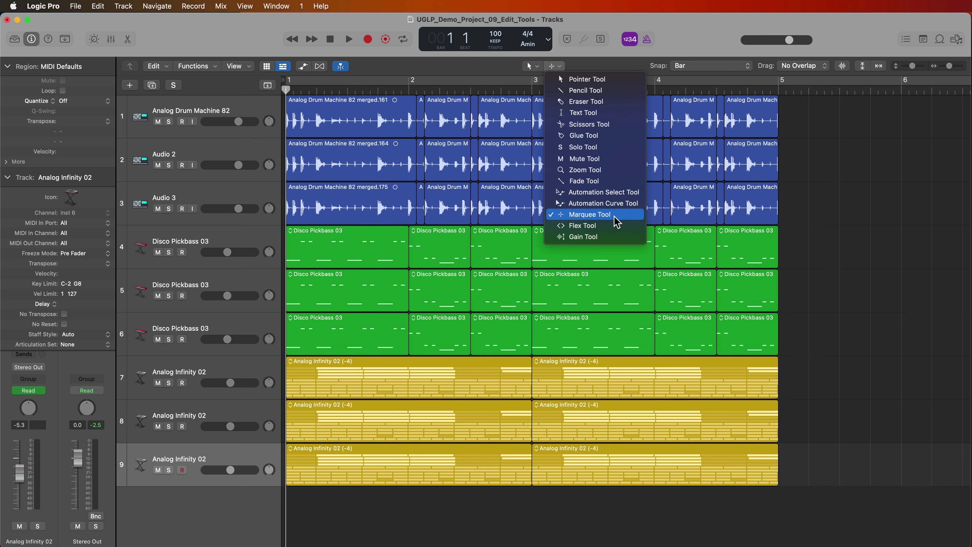